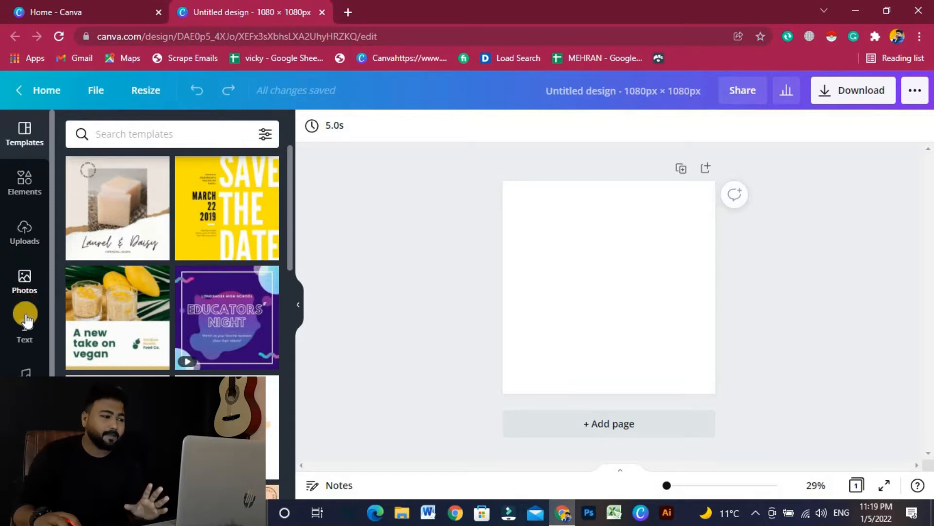
# Step: Add a heading, a subheading and a line of body text to the blank page, keeping the placeholder wording
pyautogui.scroll(-2, 17, 272)
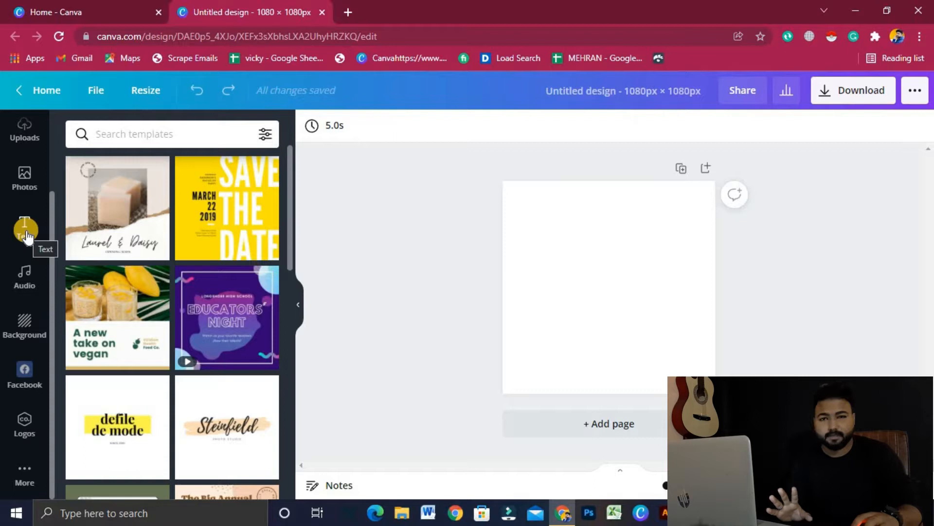
pyautogui.click(27, 236)
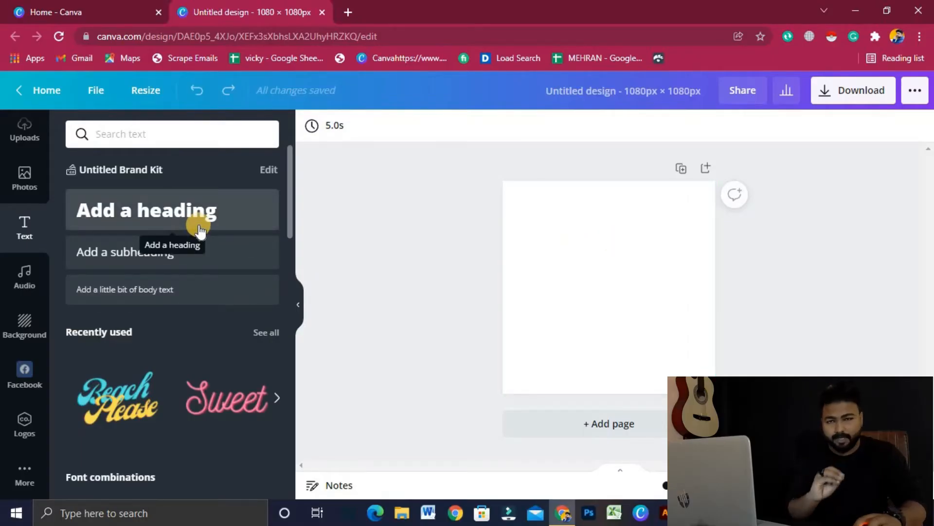
pyautogui.click(200, 231)
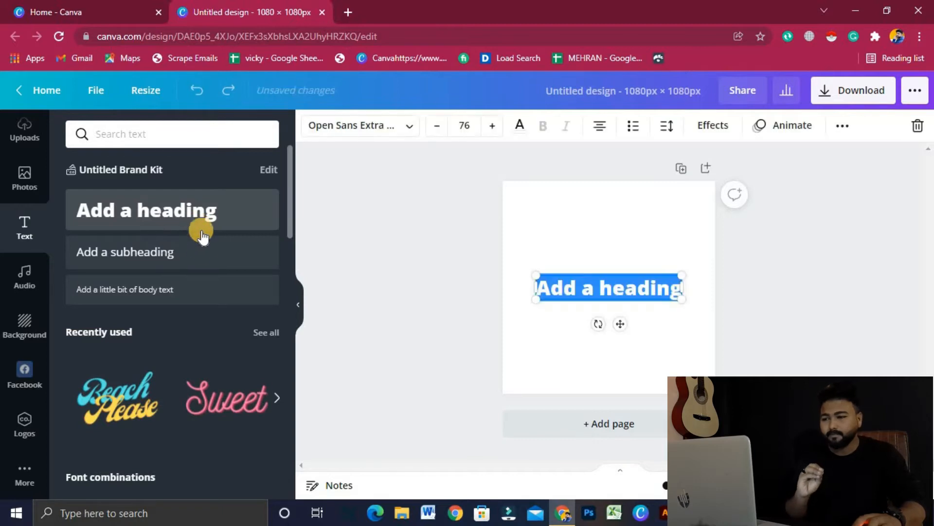
pyautogui.click(204, 262)
pyautogui.click(217, 292)
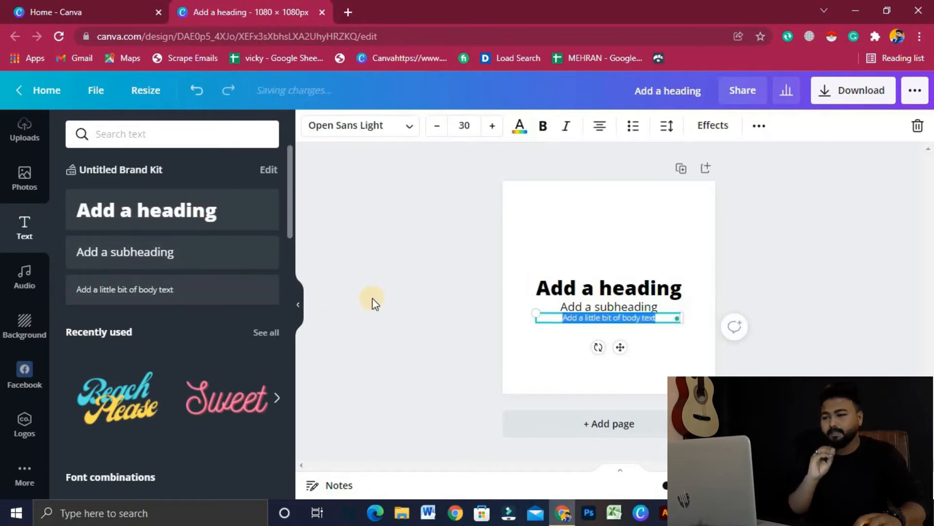
pyautogui.click(373, 303)
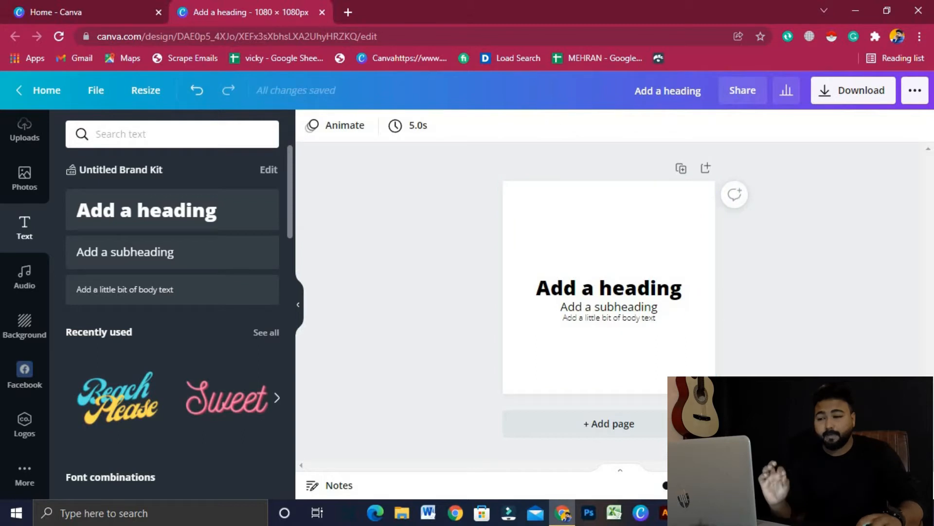
# Step: Change the heading's font to DM Serif Display
pyautogui.moveTo(666, 485); pyautogui.dragTo(675, 486)
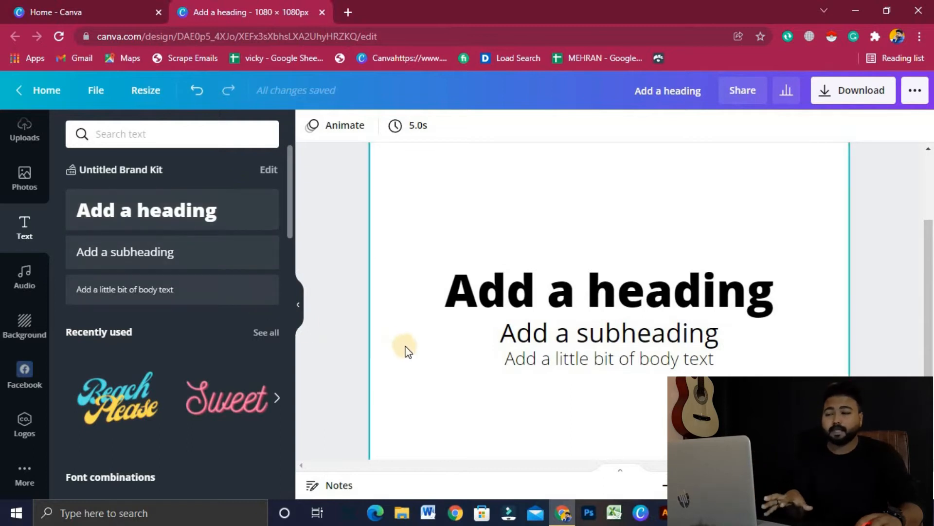
pyautogui.scroll(-2, 423, 357)
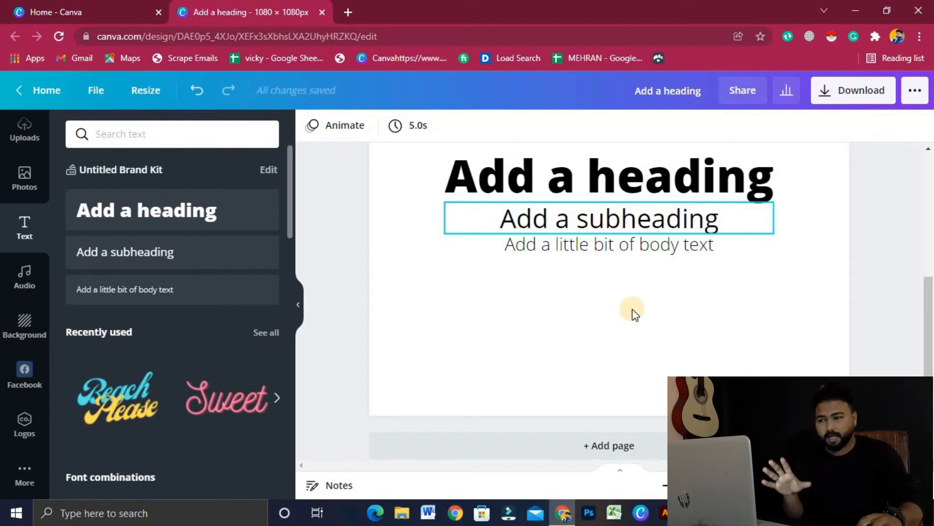
pyautogui.scroll(2, 633, 306)
pyautogui.scroll(-2, 346, 281)
pyautogui.scroll(2, 443, 299)
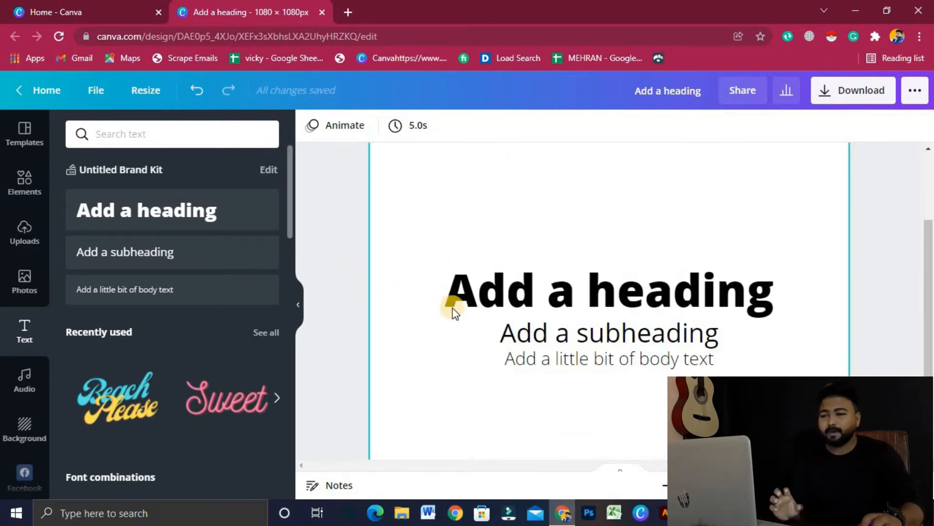
pyautogui.click(510, 312)
pyautogui.click(417, 365)
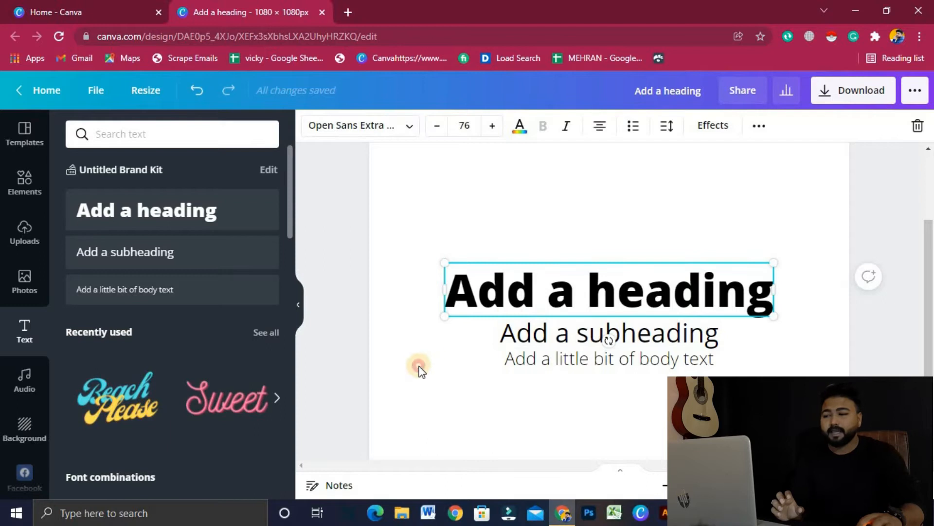
pyautogui.click(522, 287)
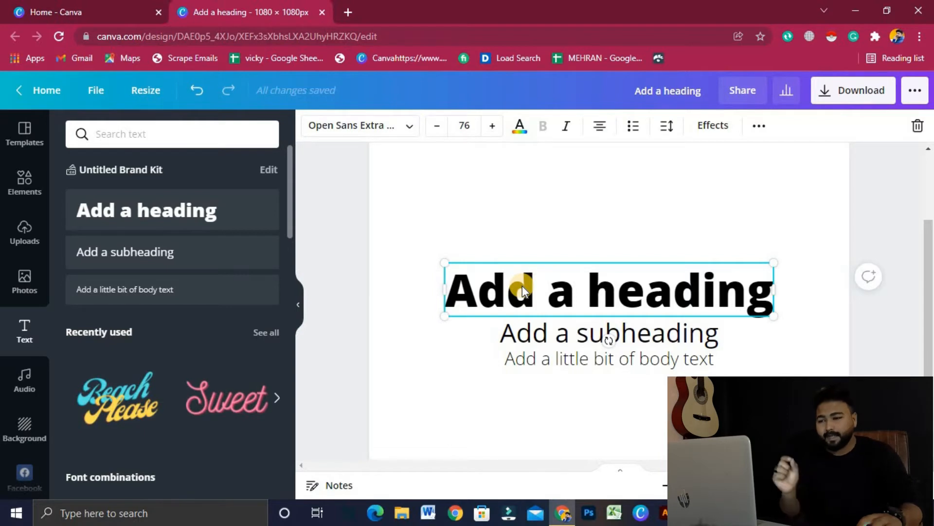
pyautogui.click(408, 128)
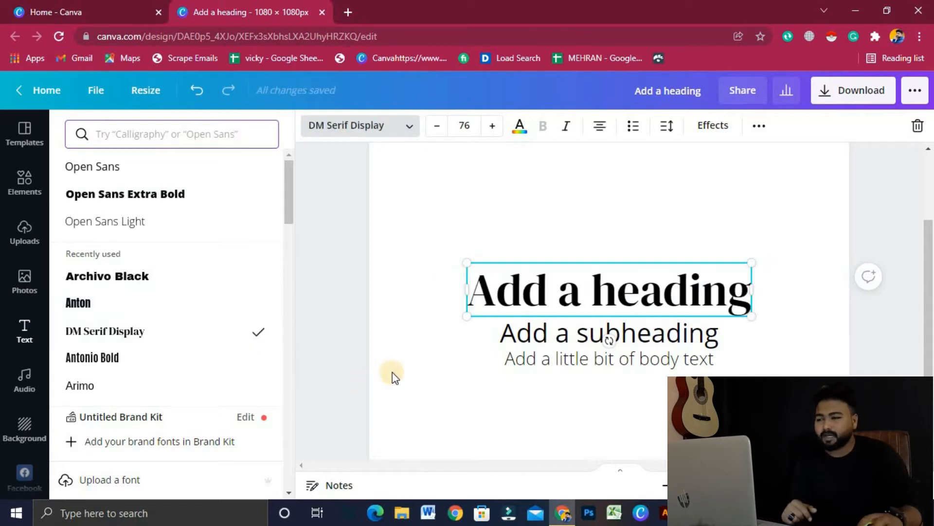
pyautogui.click(425, 360)
pyautogui.click(426, 360)
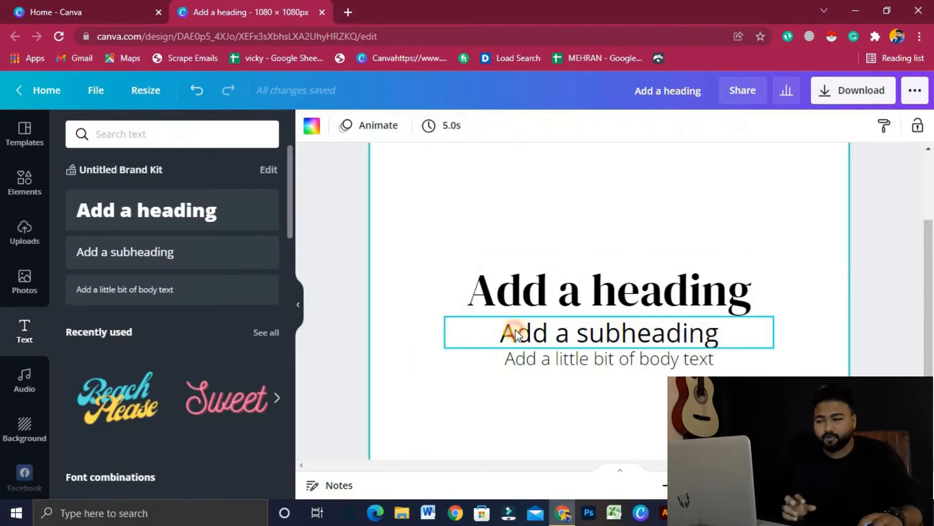
# Step: Try the DM Serif Display font on the subheading and body text, and undo both font changes
pyautogui.click(517, 341)
pyautogui.click(409, 126)
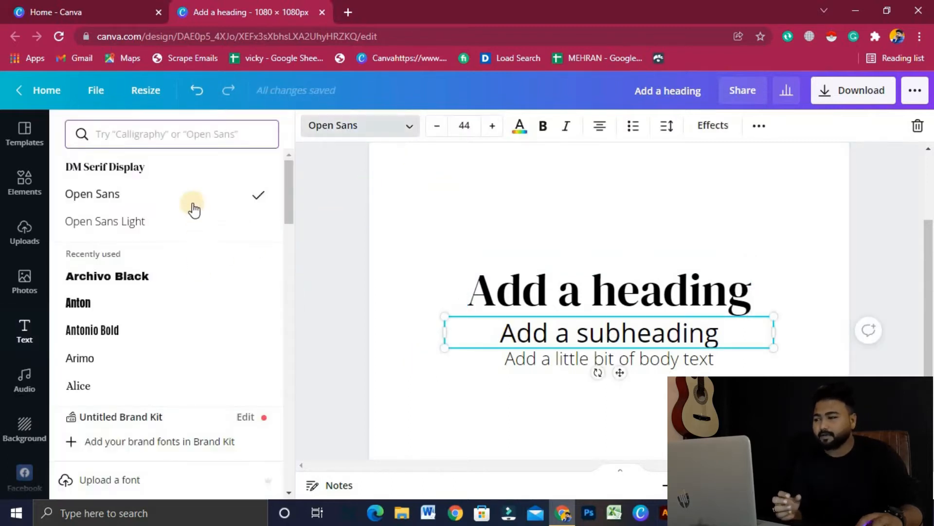
pyautogui.click(183, 163)
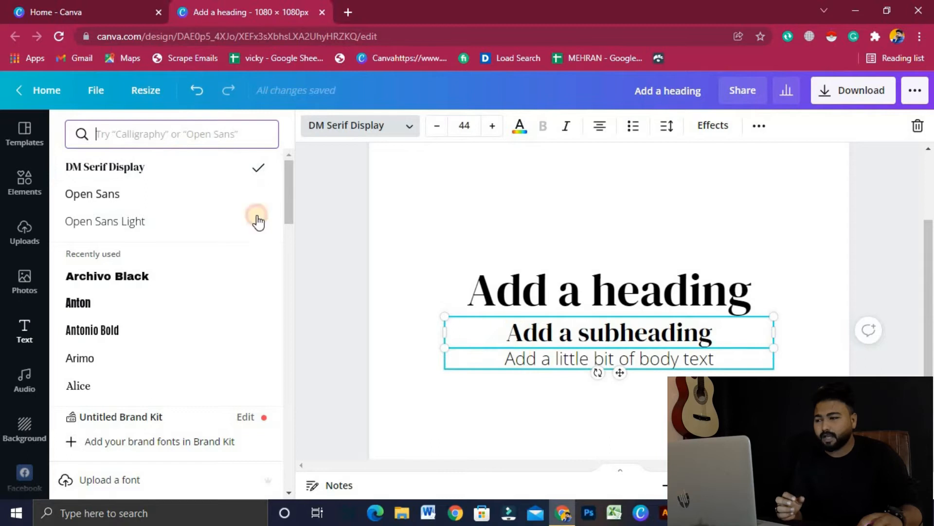
pyautogui.click(511, 358)
pyautogui.click(180, 164)
pyautogui.click(358, 233)
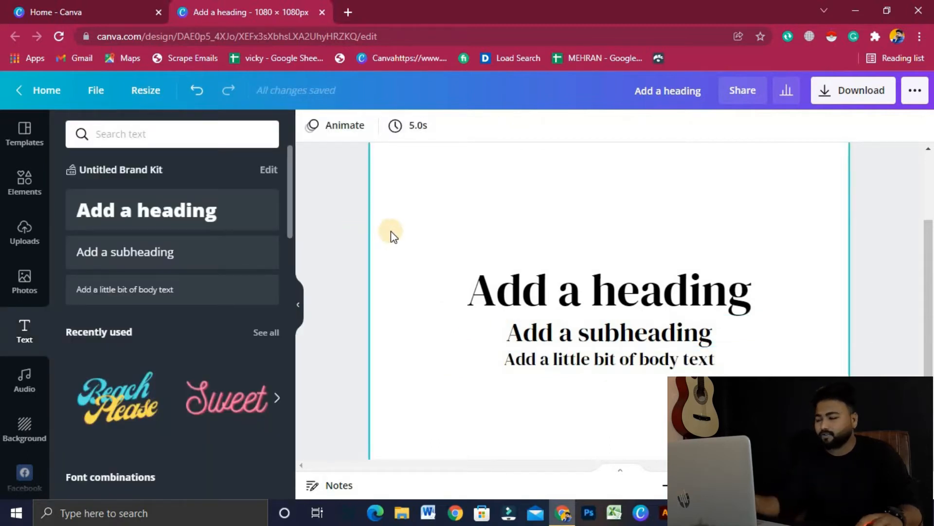
pyautogui.hotkey('ctrl', 'z')
pyautogui.hotkey('ctrl', 'z')
# Step: Browse the font list for the heading, and step its font size down and back up to 75
pyautogui.click(486, 292)
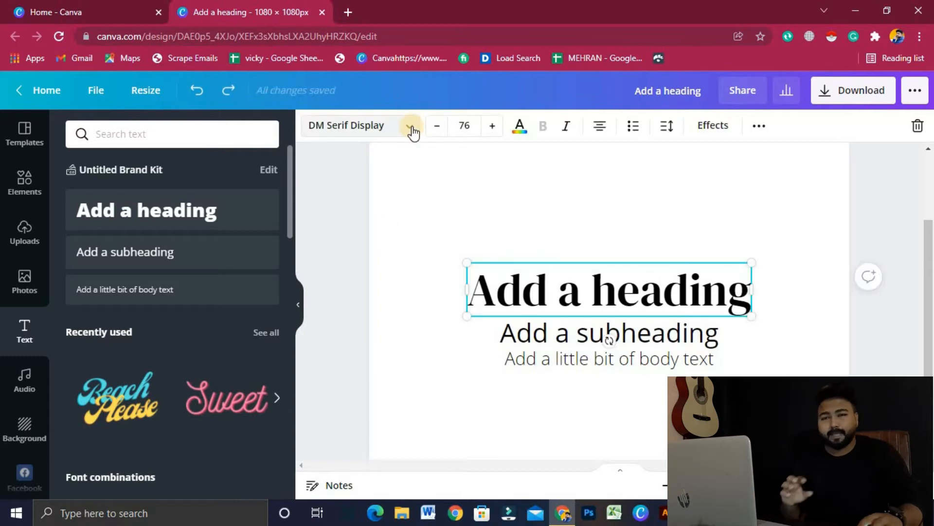
pyautogui.click(411, 128)
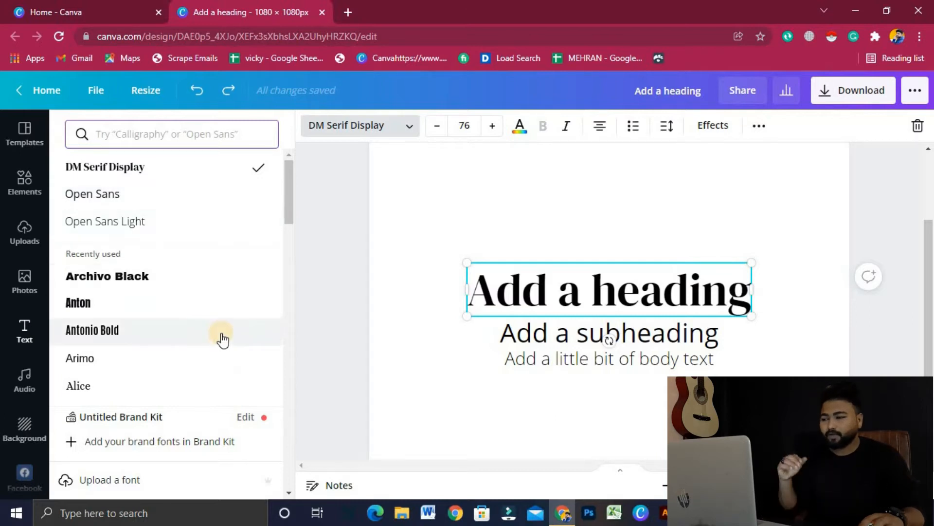
pyautogui.scroll(-6, 219, 334)
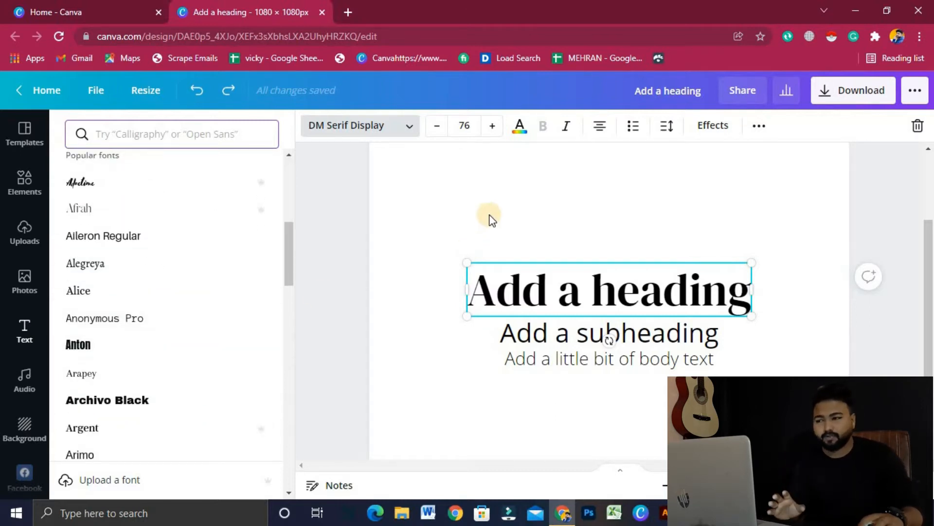
pyautogui.click(436, 136)
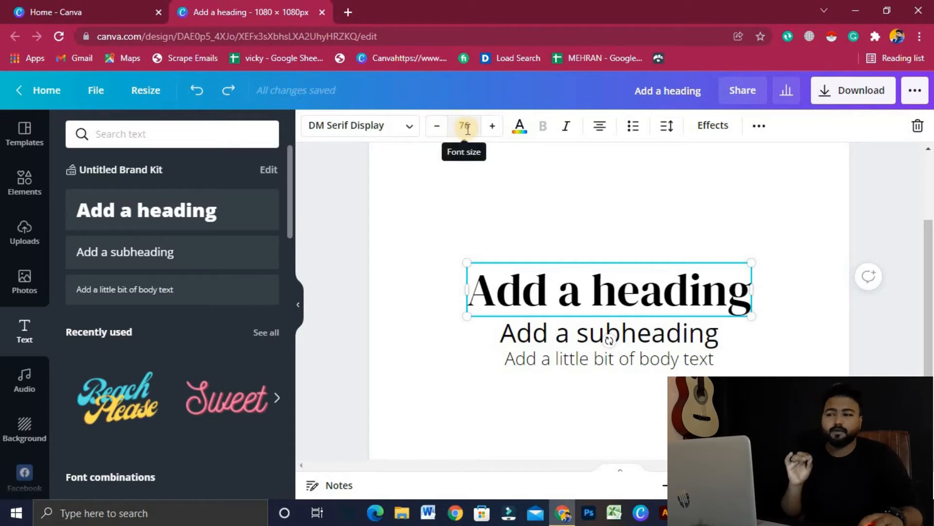
pyautogui.click(437, 136)
pyautogui.click(436, 136)
pyautogui.click(437, 136)
pyautogui.click(436, 136)
pyautogui.click(436, 136)
pyautogui.click(495, 127)
pyautogui.click(495, 127)
pyautogui.click(495, 128)
pyautogui.click(495, 127)
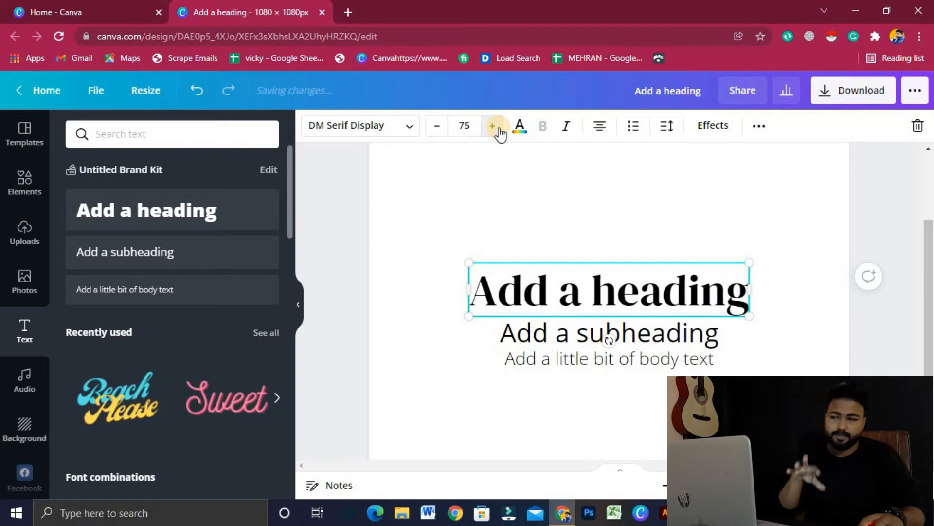
# Step: Set the heading's font size to 50 and keep the heading selected
pyautogui.click(465, 128)
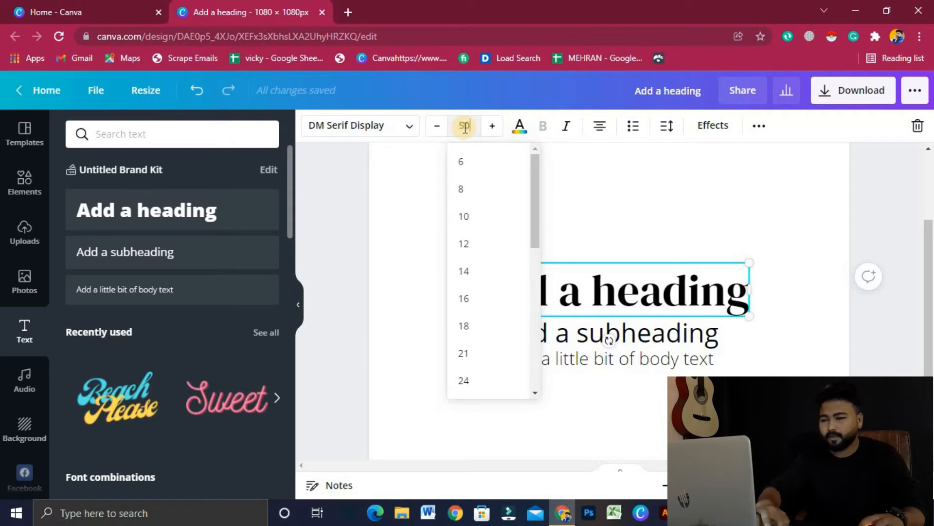
pyautogui.press('Return')
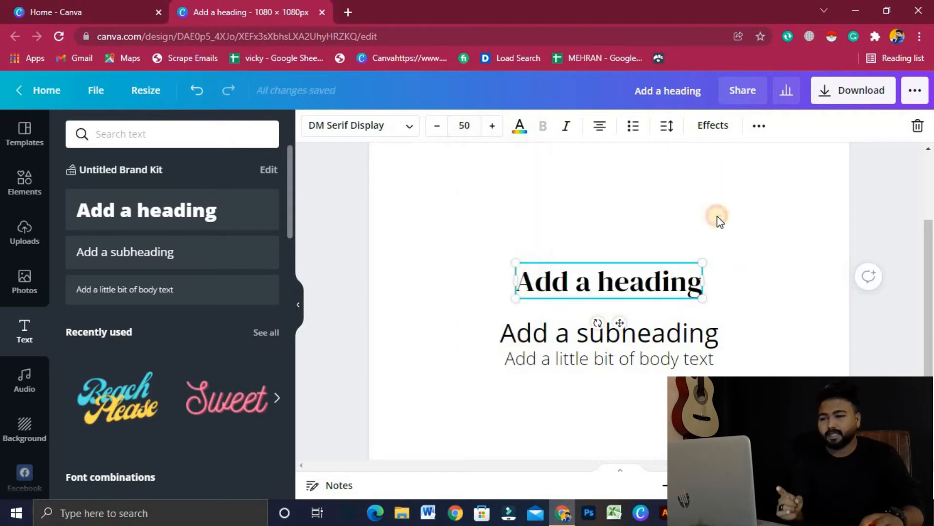
pyautogui.click(719, 219)
pyautogui.click(639, 276)
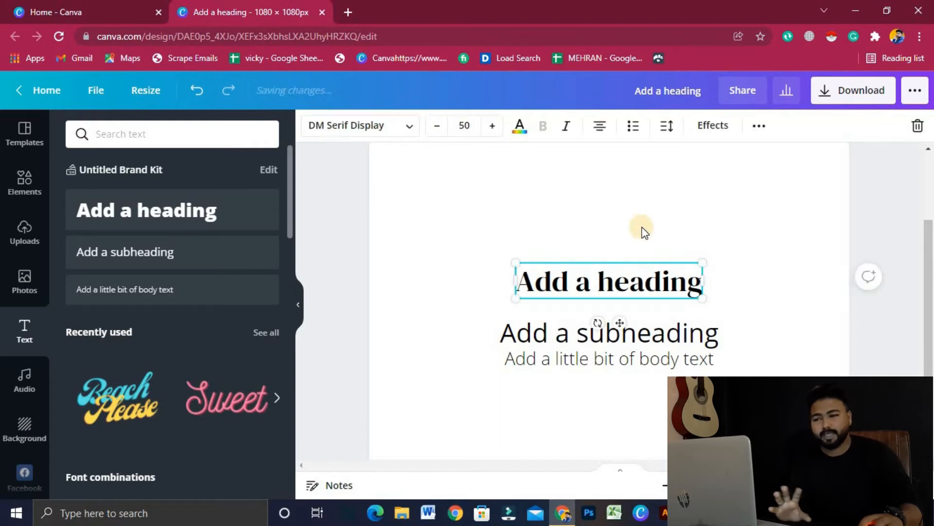
pyautogui.click(498, 232)
pyautogui.click(592, 275)
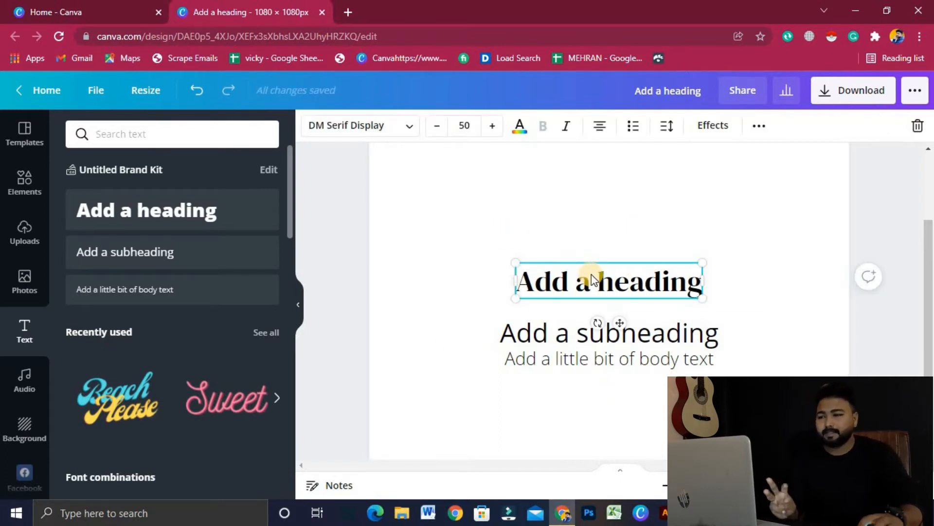
# Step: Try grey shades on the heading text and settle on bright red from the default colors
pyautogui.click(525, 132)
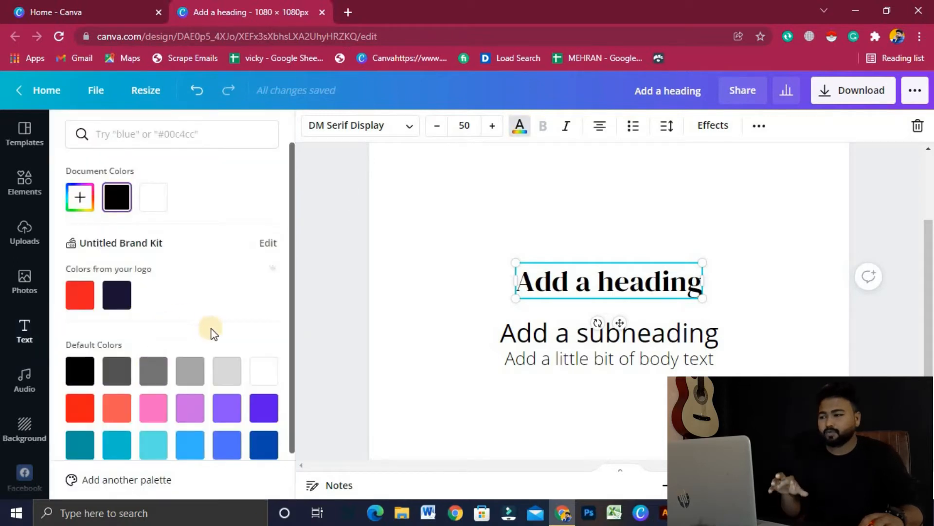
pyautogui.scroll(-2, 209, 394)
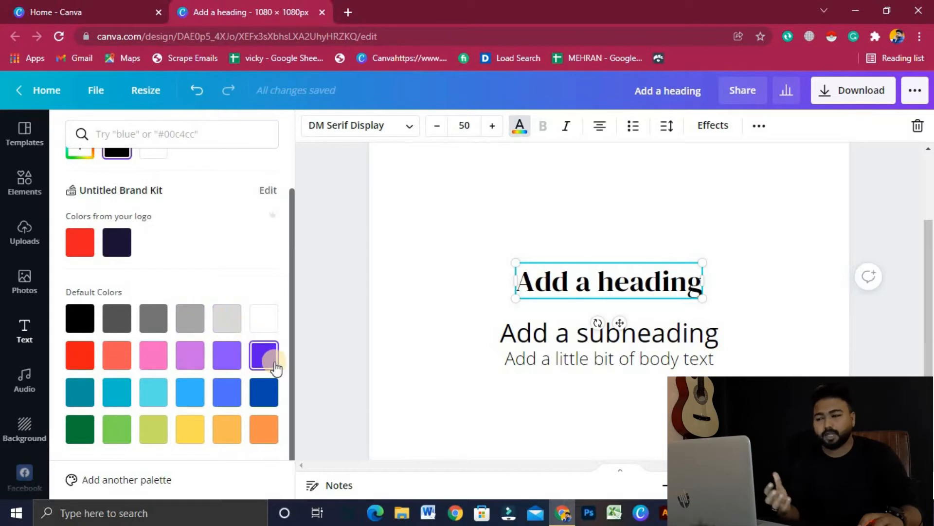
pyautogui.click(128, 323)
pyautogui.click(159, 362)
pyautogui.click(191, 357)
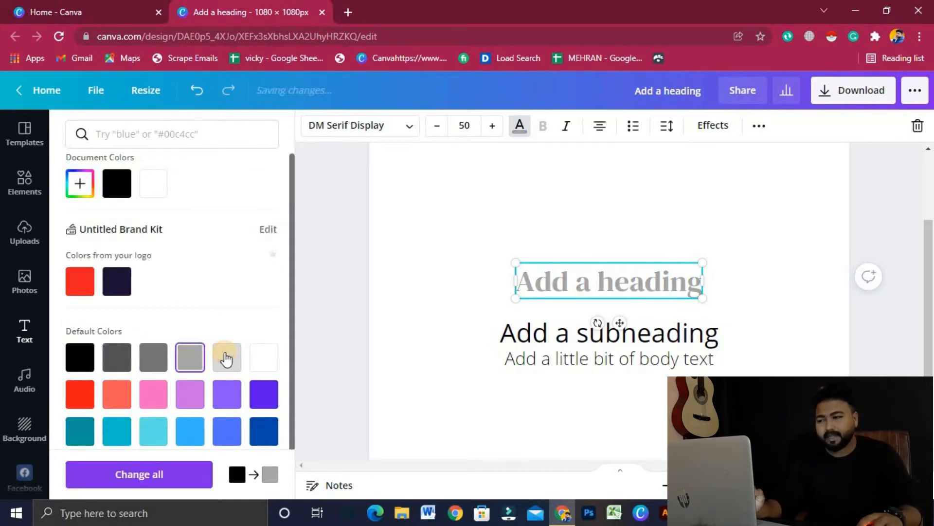
pyautogui.click(226, 359)
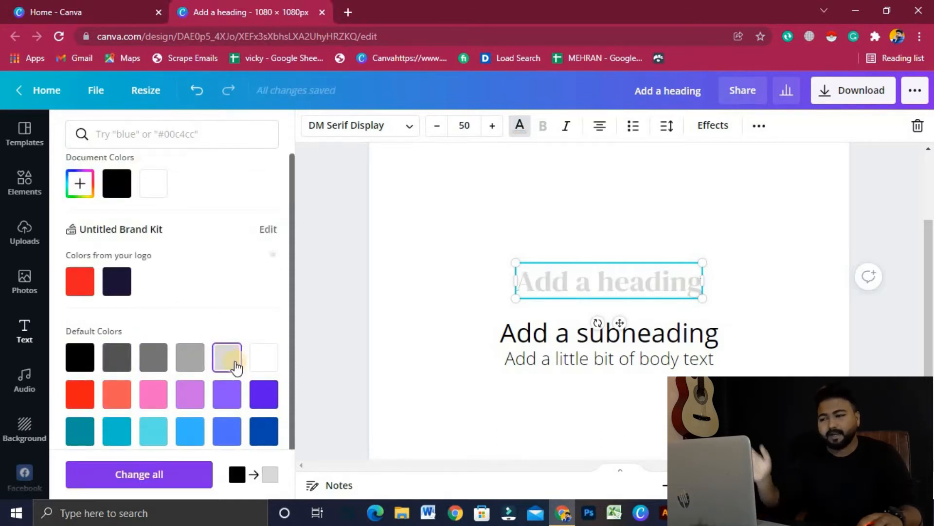
pyautogui.click(79, 359)
pyautogui.click(82, 360)
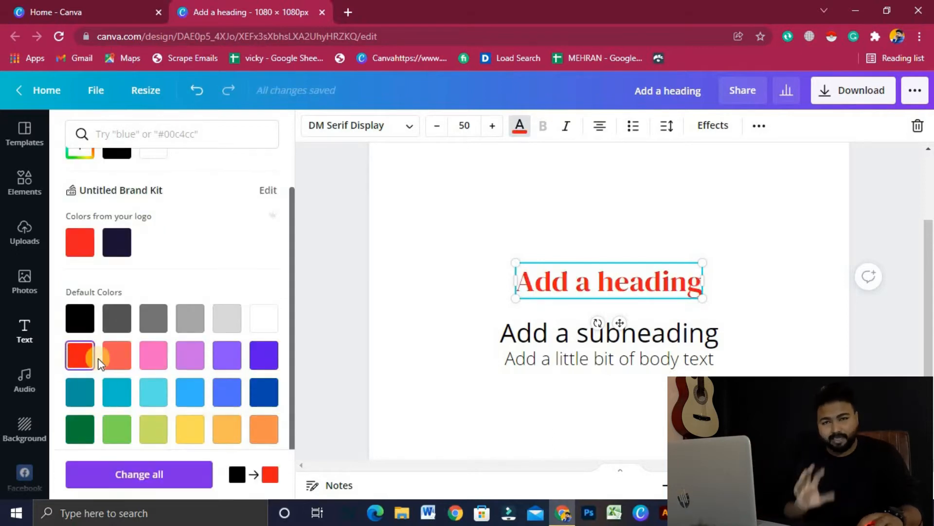
# Step: Color the subheading text violet (#5E17EB) from the default colors
pyautogui.scroll(1, 107, 363)
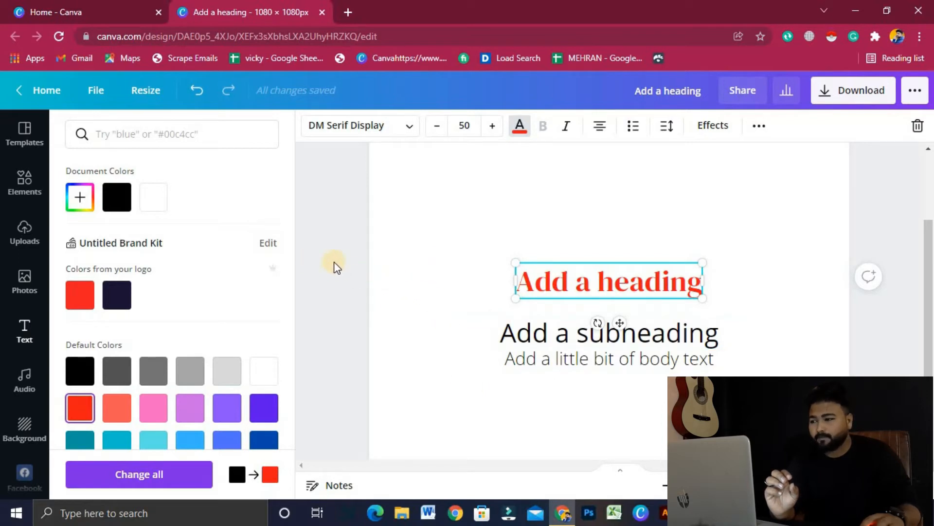
pyautogui.click(482, 326)
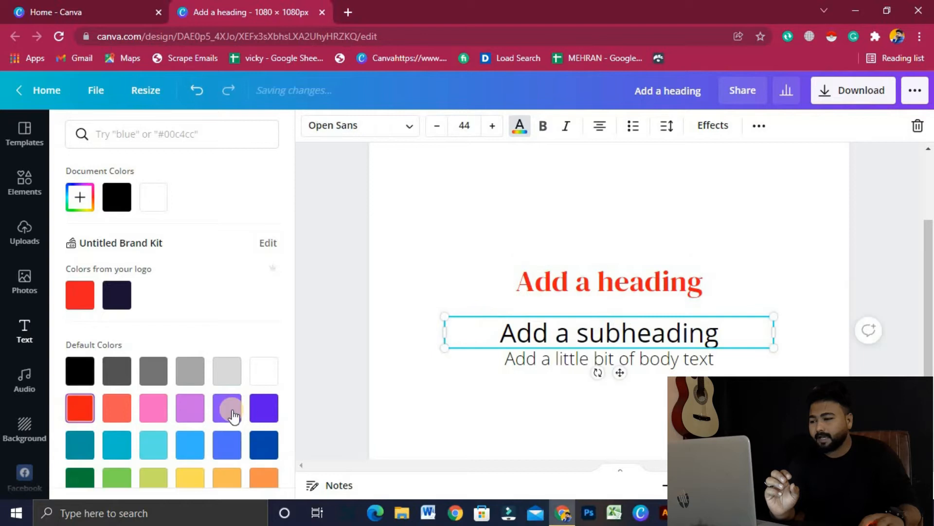
pyautogui.click(263, 408)
pyautogui.click(329, 347)
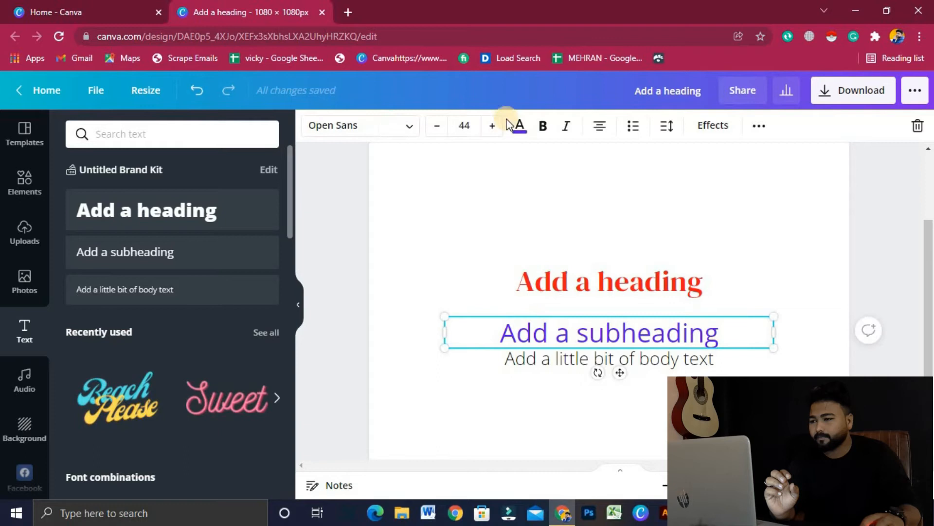
# Step: Give the subheading text a custom, fully saturated violet, #5500FF, picked in the color picker
pyautogui.click(519, 126)
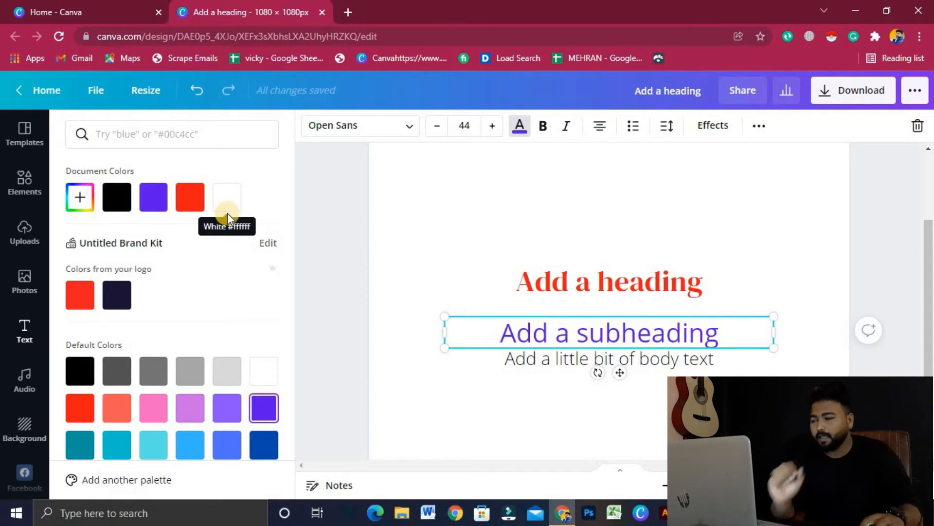
pyautogui.click(76, 201)
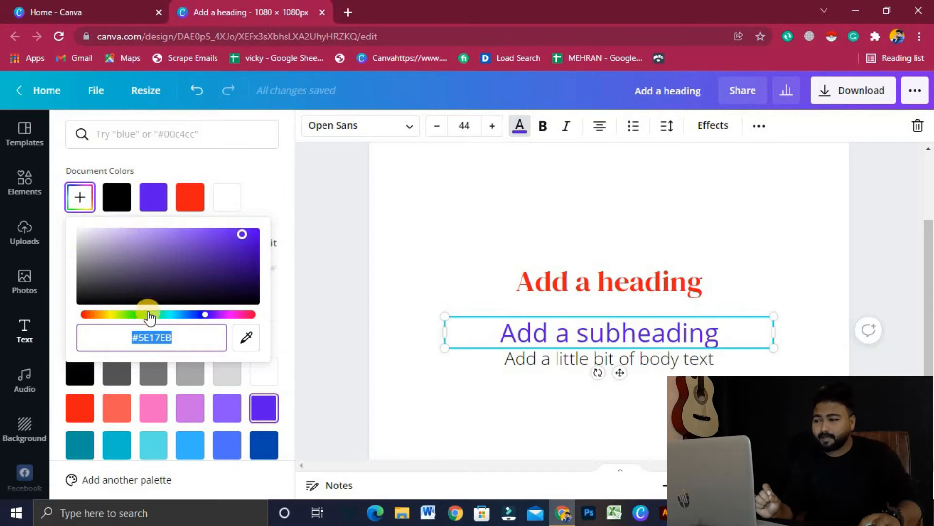
pyautogui.moveTo(244, 238); pyautogui.dragTo(261, 227)
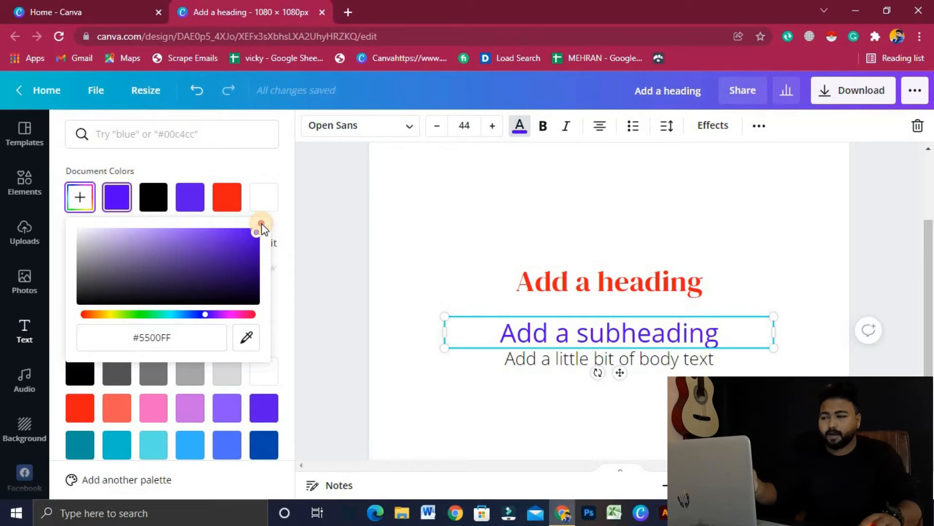
# Step: Try lighter violet and orange shades on the subheading with the custom color picker and settle on deep orange, #FF5400
pyautogui.moveTo(264, 227); pyautogui.dragTo(269, 305)
pyautogui.moveTo(248, 272); pyautogui.dragTo(210, 232)
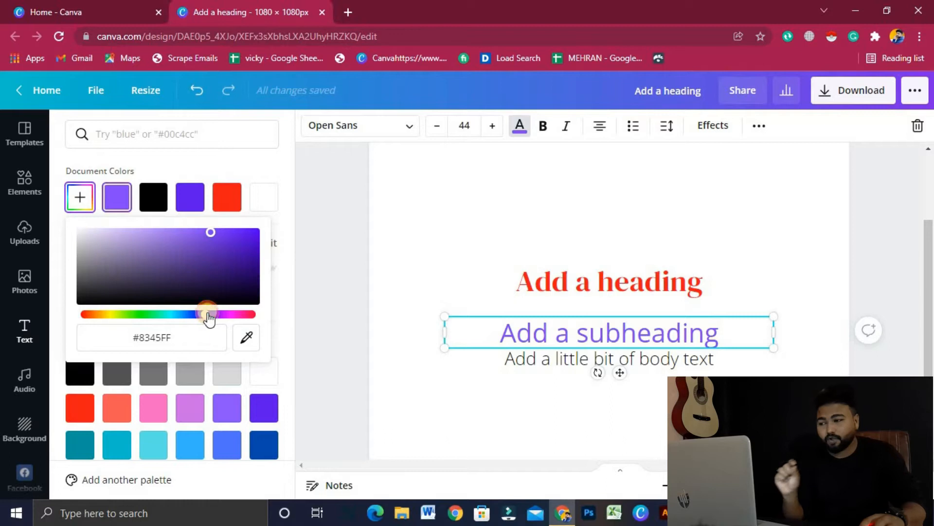
pyautogui.moveTo(207, 317); pyautogui.dragTo(105, 316)
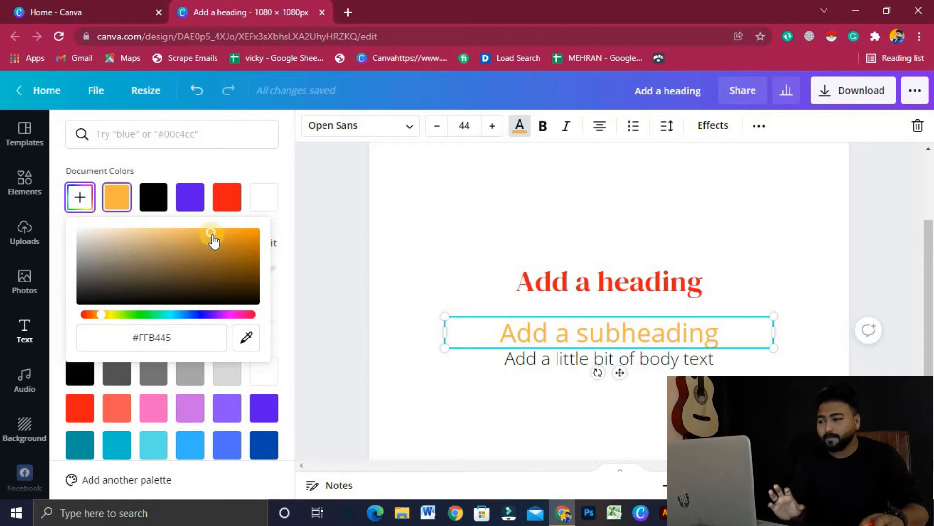
pyautogui.moveTo(211, 233); pyautogui.dragTo(275, 226)
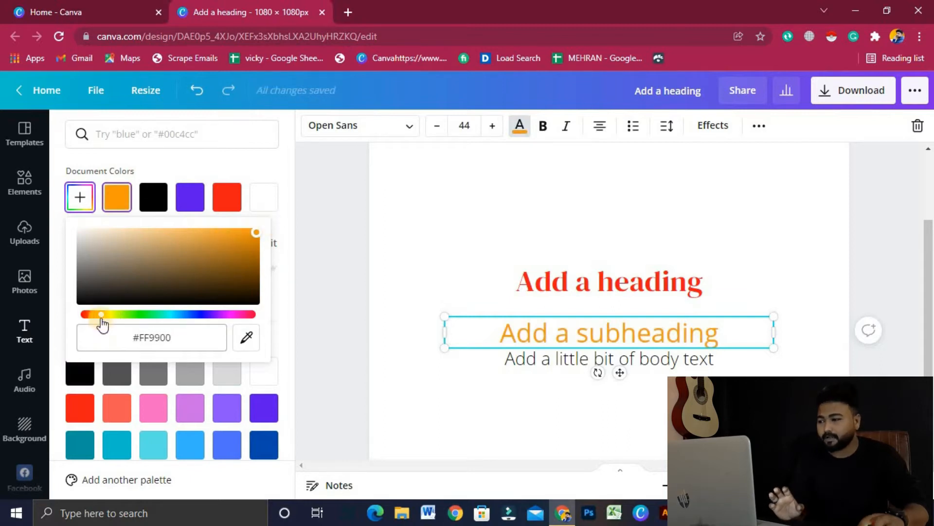
pyautogui.moveTo(100, 314); pyautogui.dragTo(92, 314)
pyautogui.moveTo(258, 236); pyautogui.dragTo(279, 226)
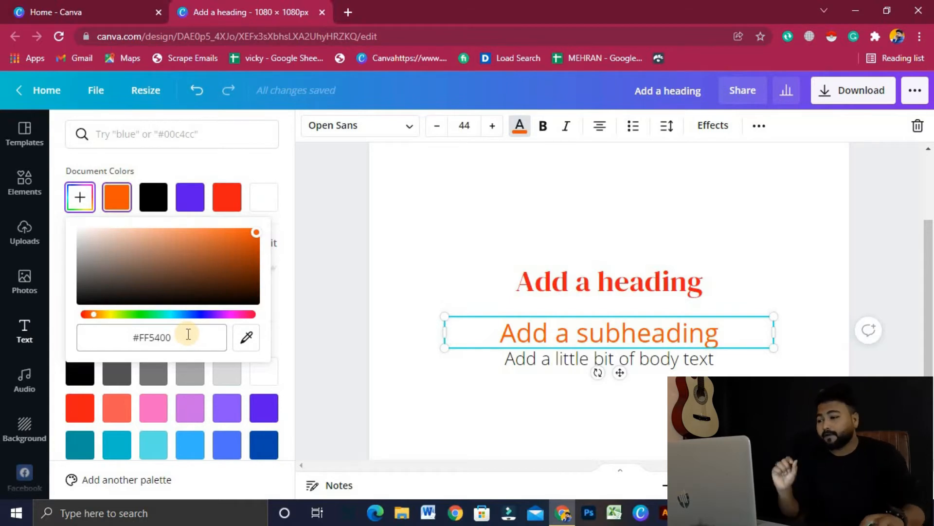
# Step: Recolor the subheading dark maroon, #660D33, by sampling the browser's tab strip with the eyedropper
pyautogui.click(190, 334)
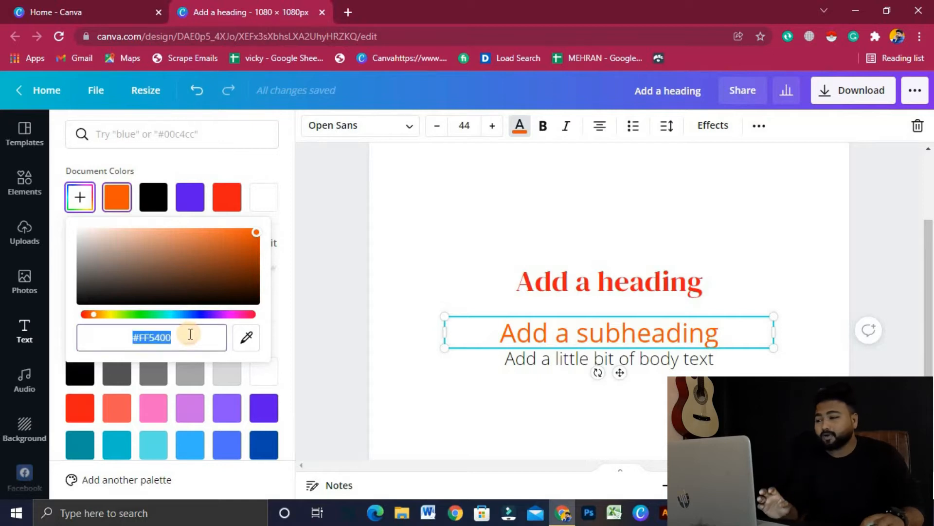
pyautogui.click(364, 211)
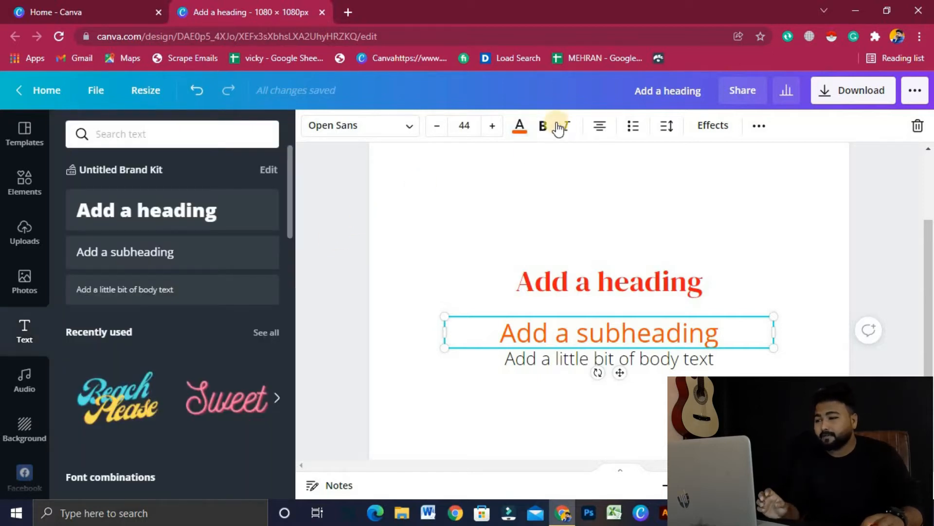
pyautogui.click(522, 128)
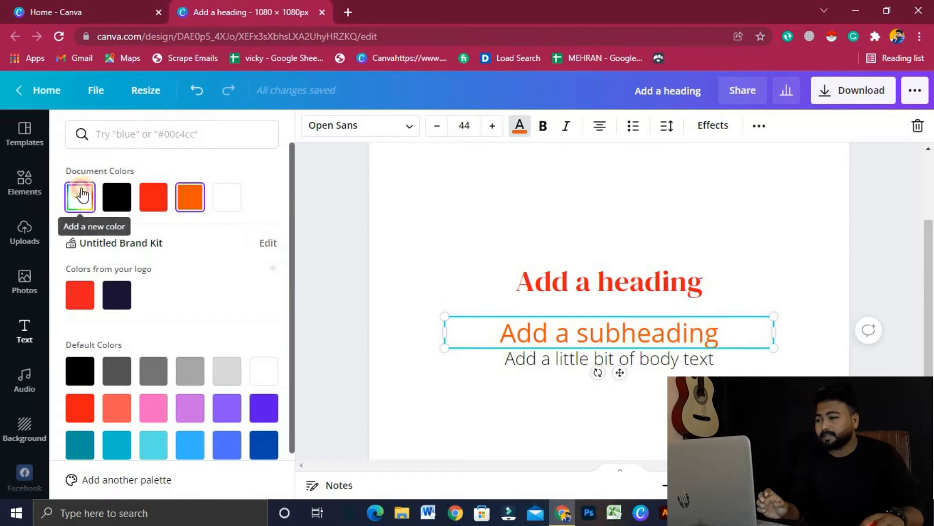
pyautogui.click(81, 195)
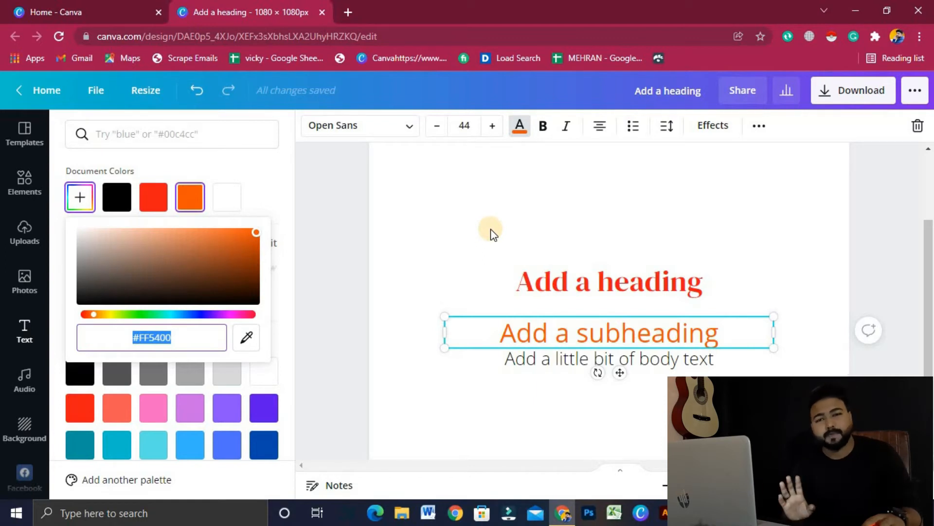
pyautogui.click(248, 345)
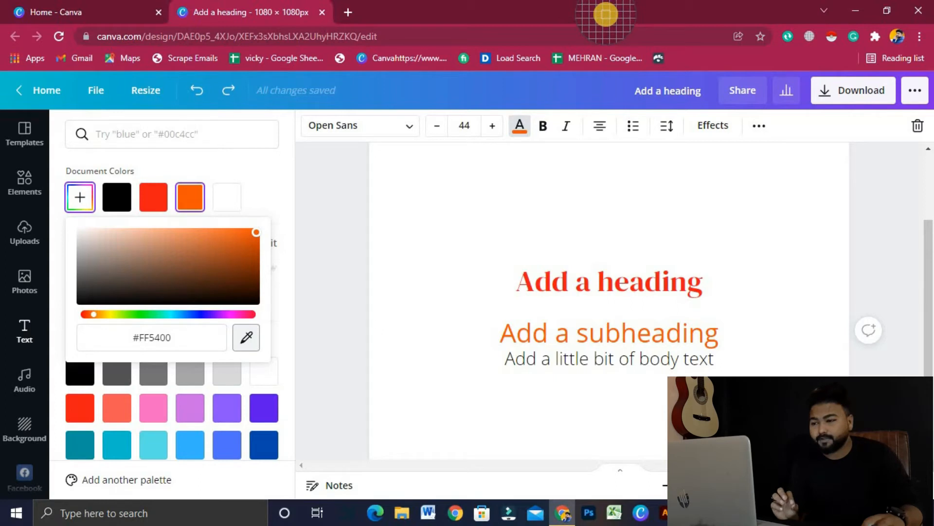
pyautogui.click(606, 15)
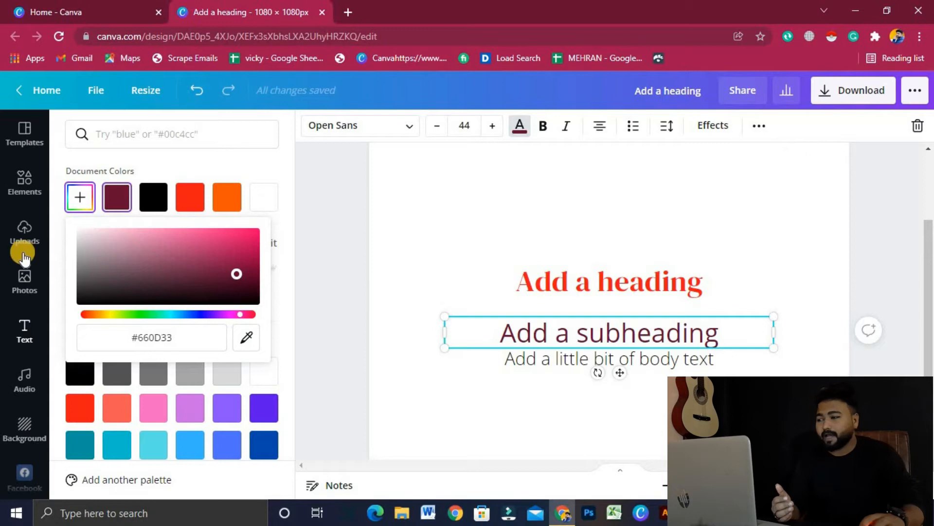
# Step: Add the uploaded Bizness Success logo to the page, shrink it and place it near the page's upper-left corner
pyautogui.click(27, 287)
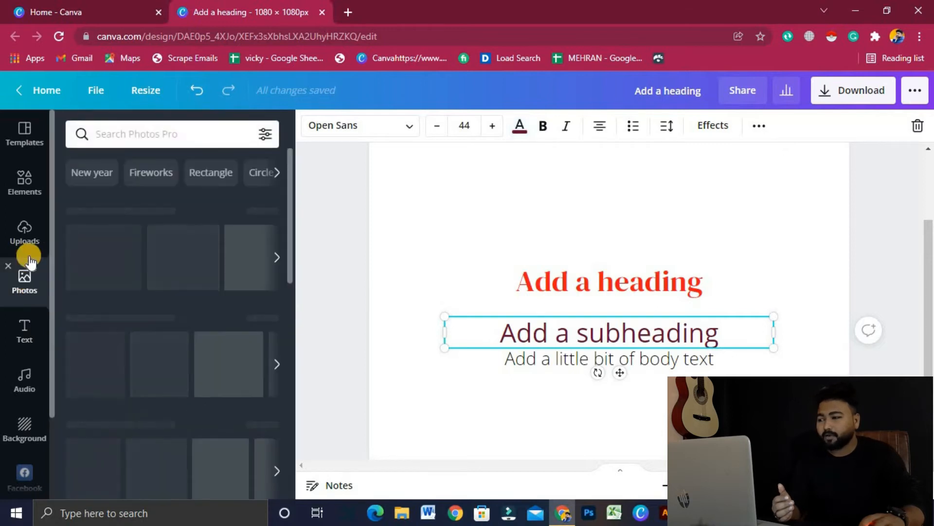
pyautogui.click(25, 236)
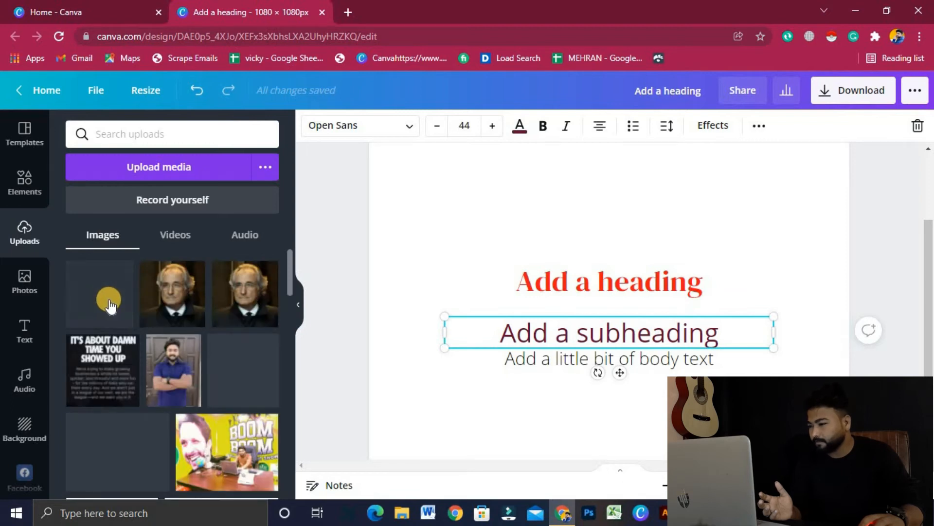
pyautogui.moveTo(225, 387); pyautogui.dragTo(450, 243)
pyautogui.moveTo(580, 395); pyautogui.dragTo(486, 311)
pyautogui.moveTo(597, 375); pyautogui.dragTo(489, 263)
pyautogui.moveTo(486, 207); pyautogui.dragTo(550, 235)
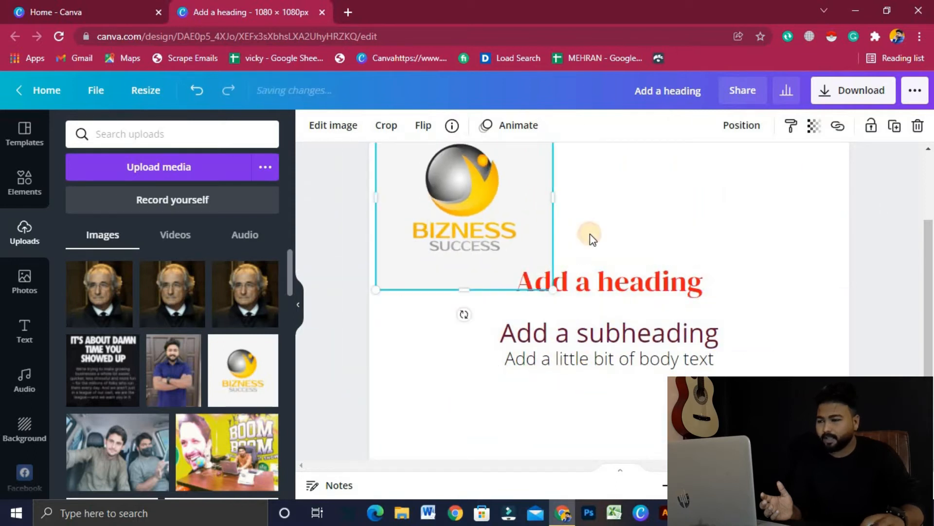
# Step: Recolor the heading golden yellow, #FEBA01, by sampling the logo's yellow with the eyedropper
pyautogui.click(601, 281)
pyautogui.click(518, 130)
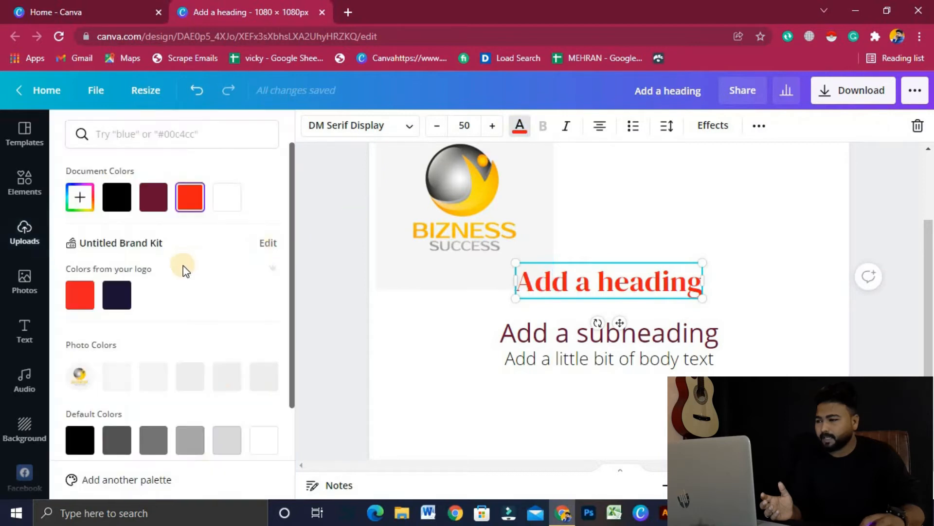
pyautogui.click(76, 210)
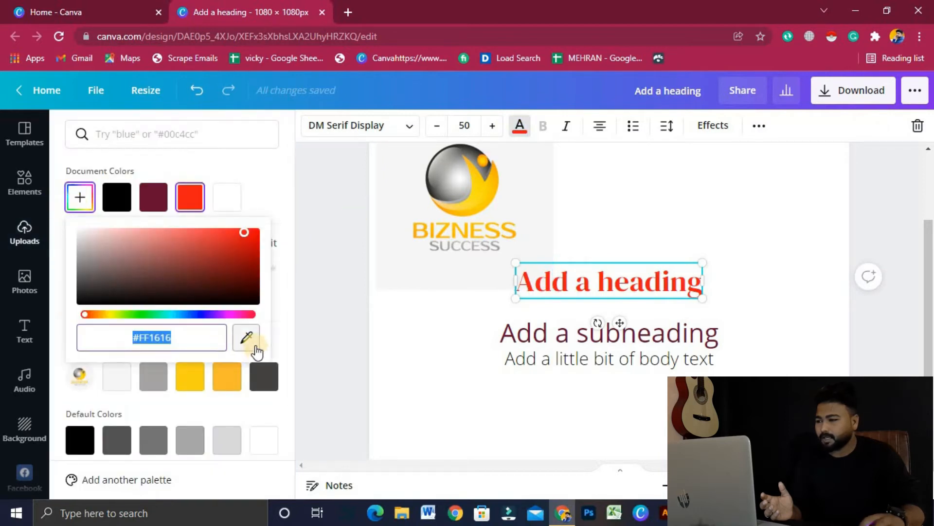
pyautogui.click(245, 338)
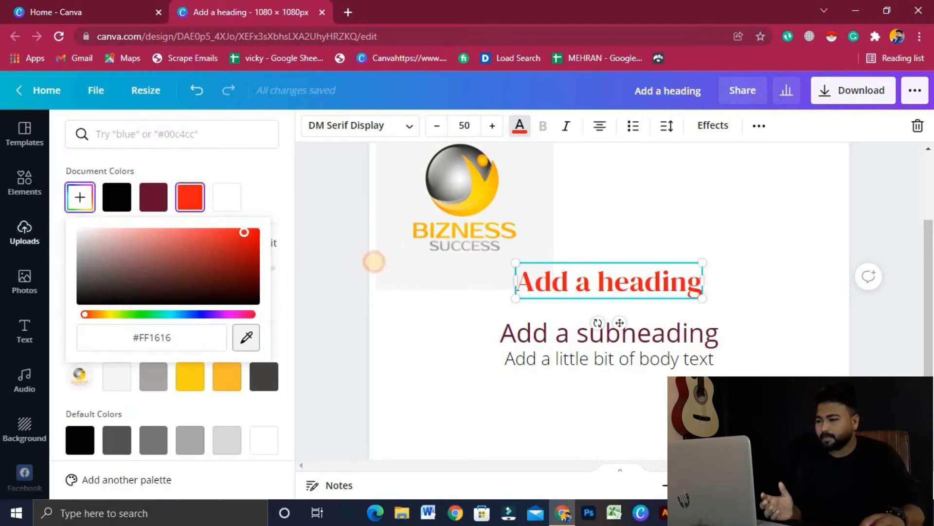
pyautogui.click(496, 182)
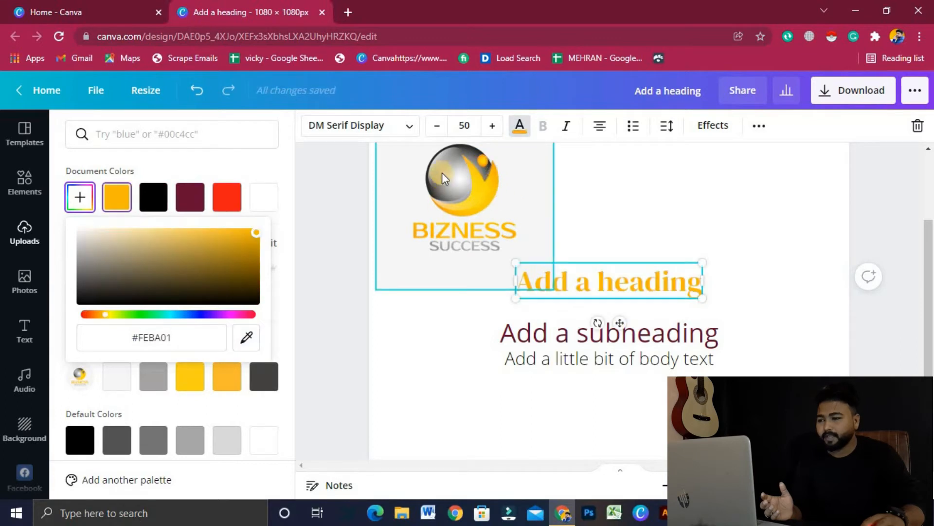
pyautogui.click(331, 352)
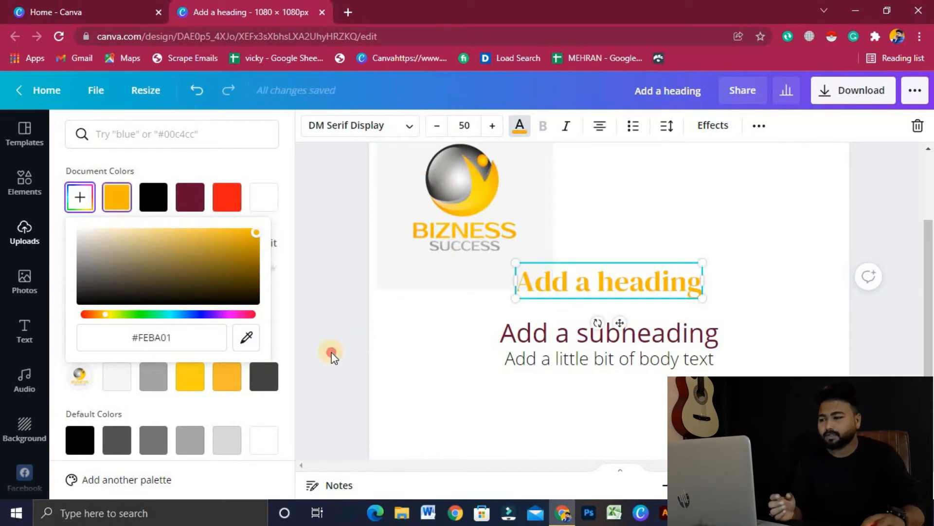
# Step: Delete the logo image, then undo repeatedly to reverse the deletion, the logo placement and both eyedropper text colors
pyautogui.click(521, 127)
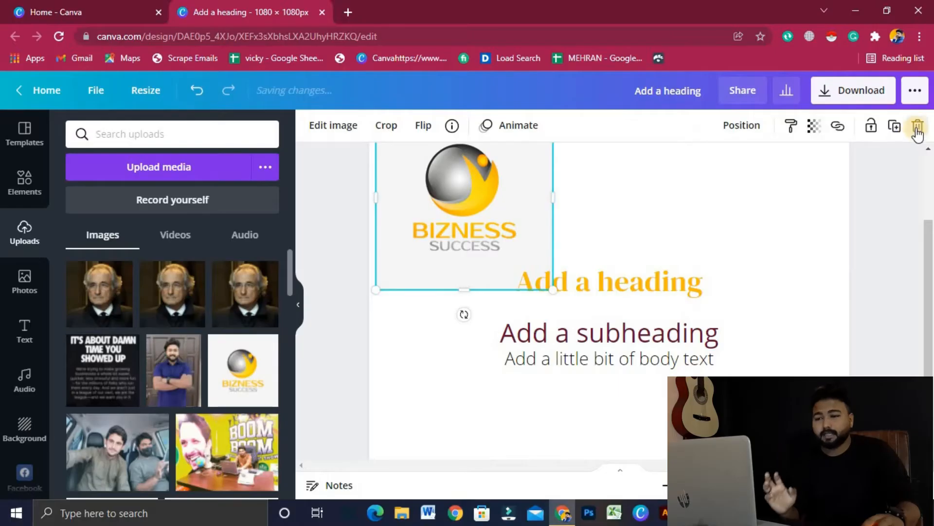
pyautogui.click(914, 125)
pyautogui.hotkey('ctrl', 'z')
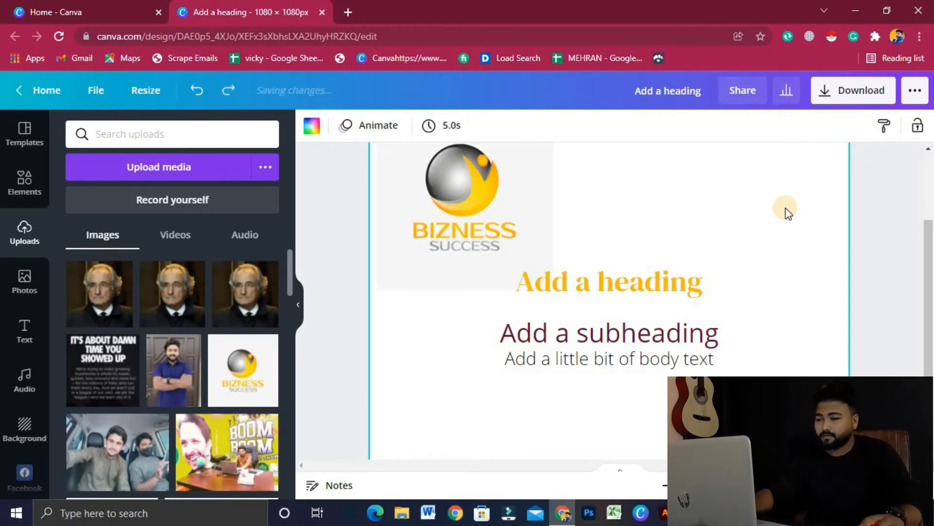
pyautogui.hotkey('ctrl', 'z')
pyautogui.hotkey('ctrl', 'z')
pyautogui.hotkey('ctrl', 'z')
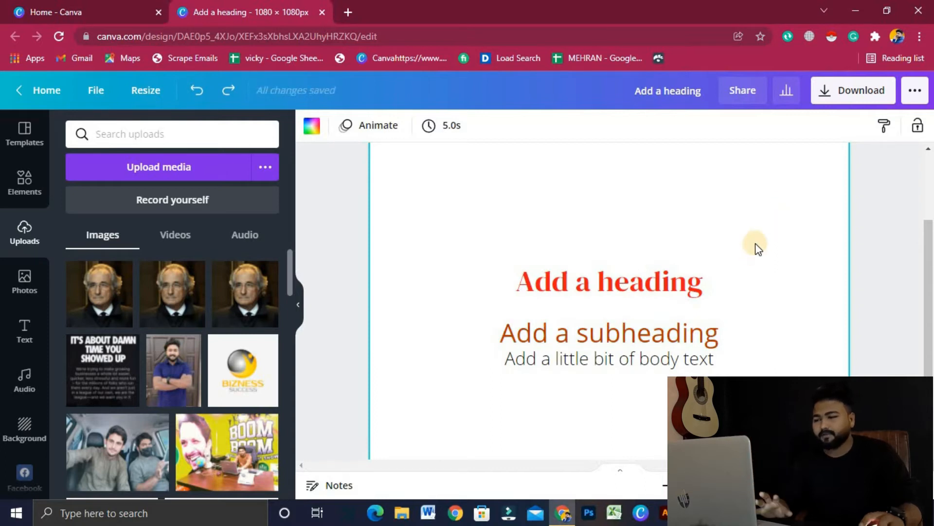
# Step: Make the subheading text bold and italic
pyautogui.click(628, 340)
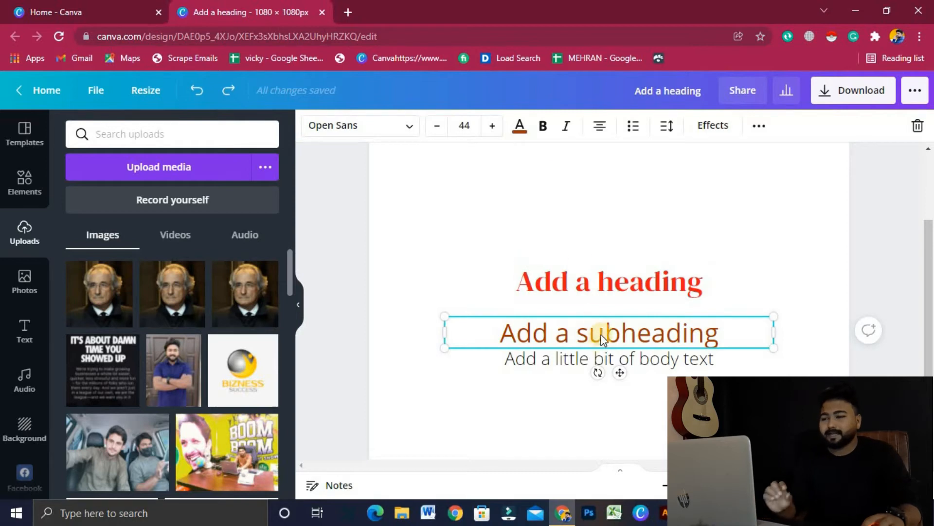
pyautogui.click(544, 132)
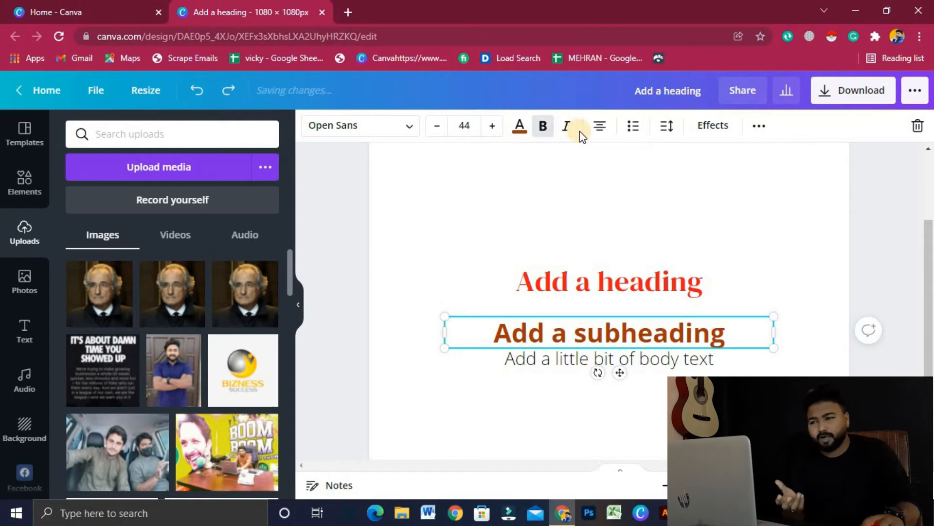
pyautogui.click(566, 130)
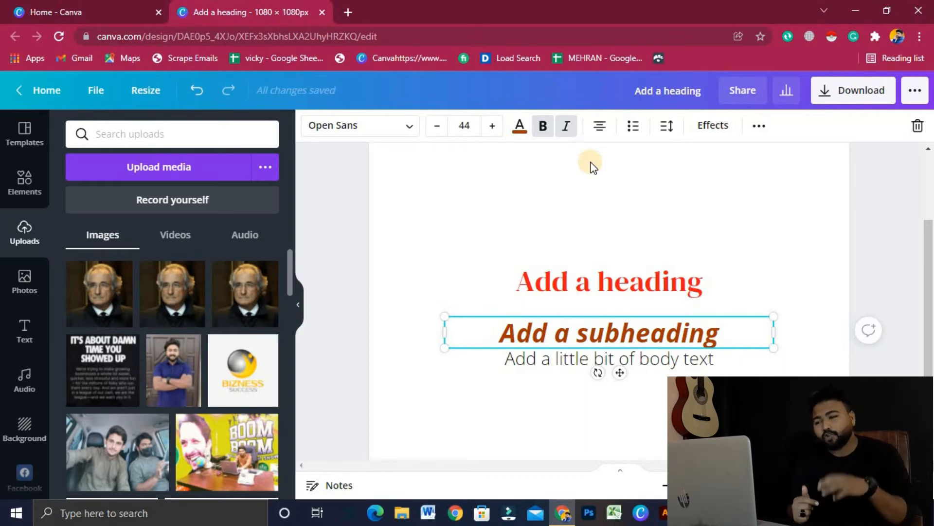
# Step: Italicize the heading, then undo the italics on both the heading and the subheading
pyautogui.click(639, 270)
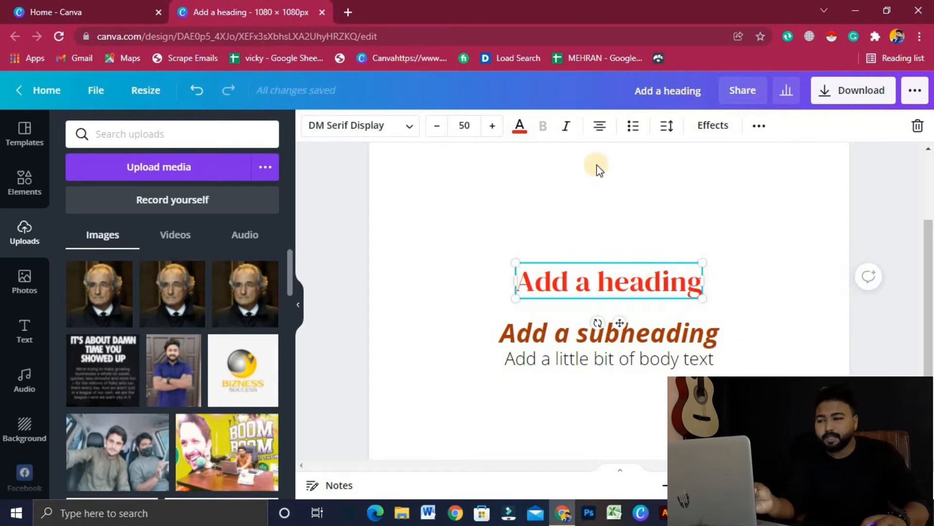
pyautogui.click(566, 126)
pyautogui.click(647, 196)
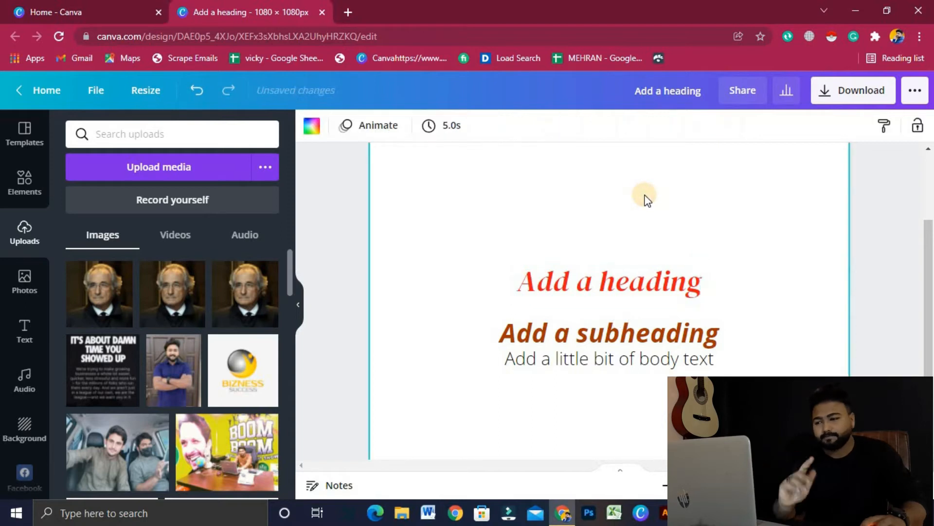
pyautogui.hotkey('ctrl', 'z')
pyautogui.hotkey('ctrl', 'z')
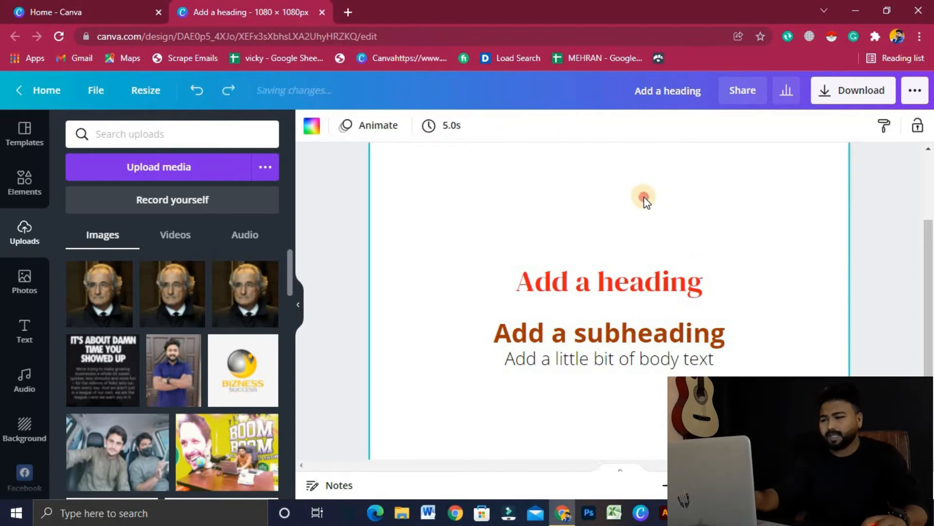
# Step: Cycle the heading's text alignment through left and justified, and settle on right alignment
pyautogui.click(617, 282)
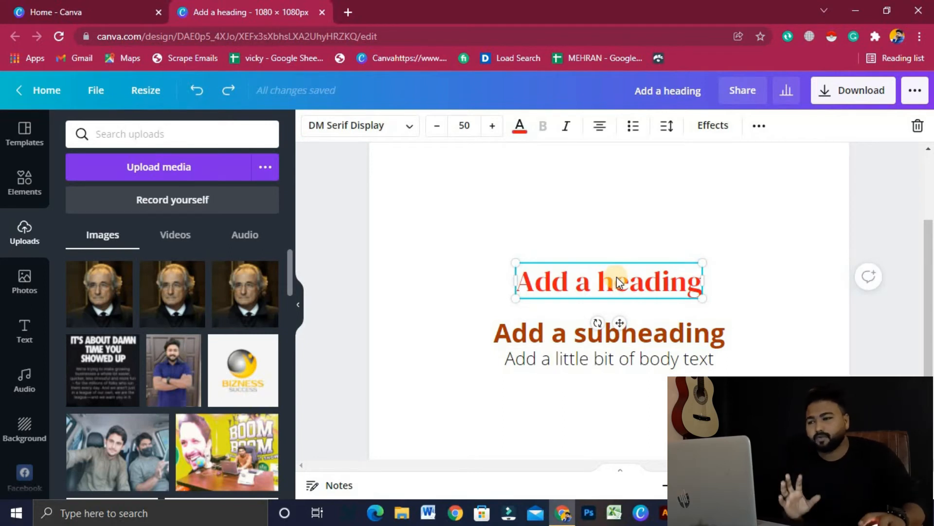
pyautogui.click(600, 128)
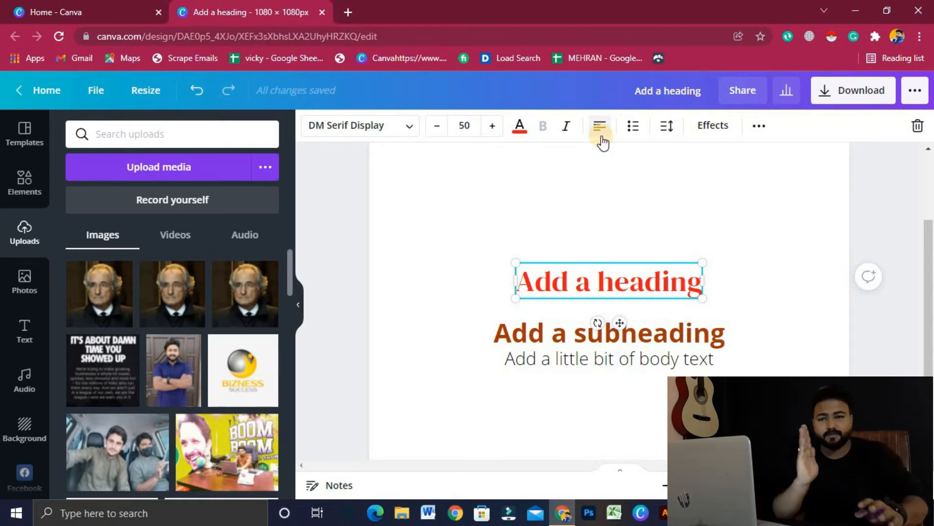
pyautogui.click(602, 137)
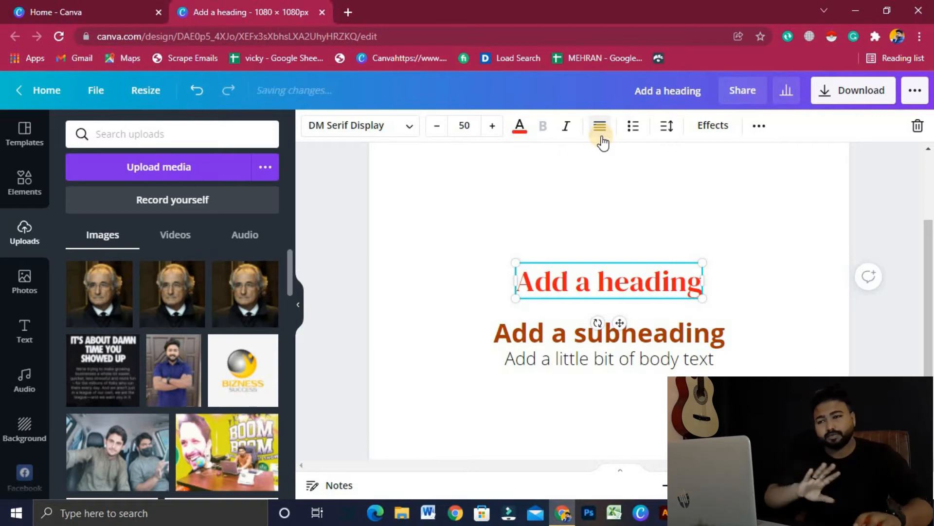
pyautogui.click(602, 139)
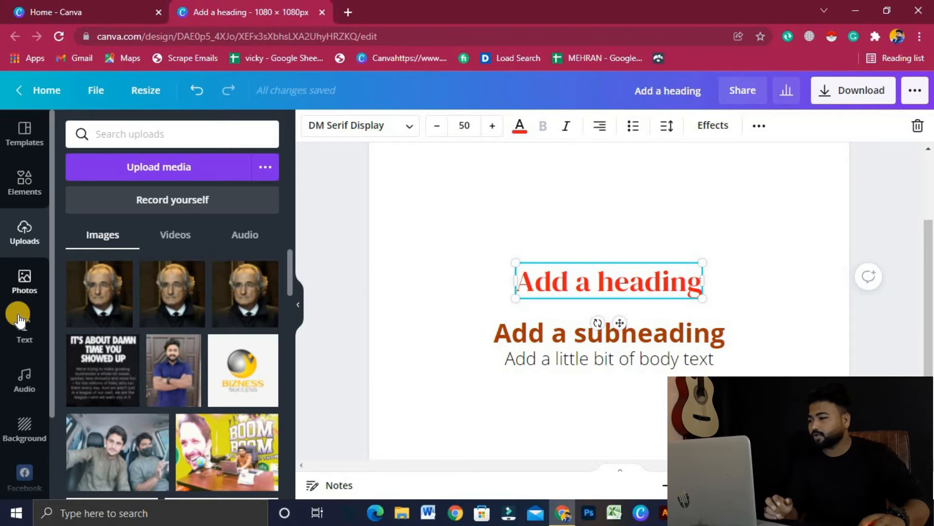
# Step: Move the body text slightly down, away from the subheading, and select all of its text for editing
pyautogui.click(25, 331)
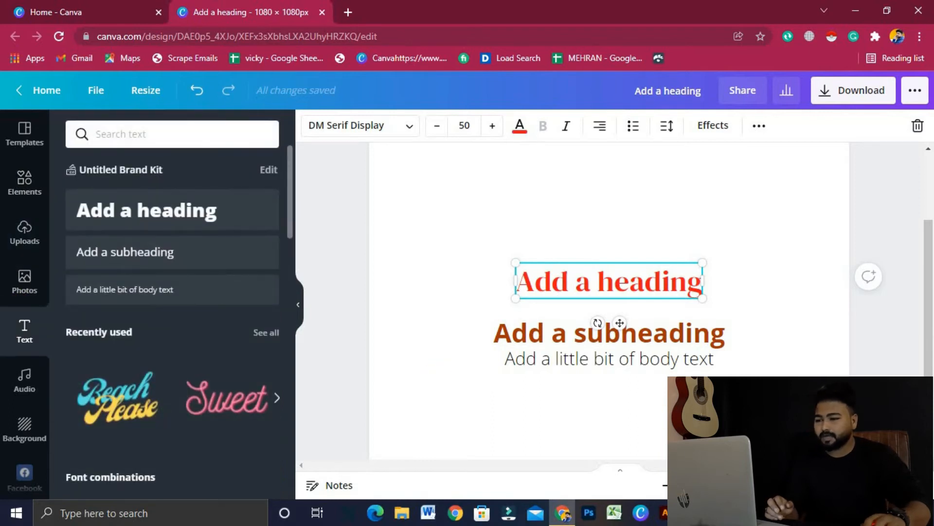
pyautogui.scroll(-3, 656, 255)
pyautogui.click(656, 253)
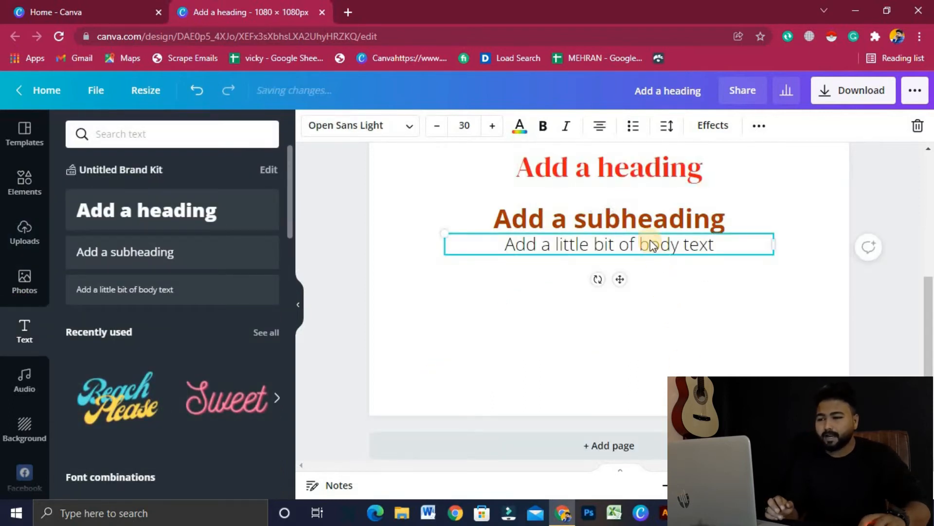
pyautogui.moveTo(652, 247); pyautogui.dragTo(652, 263)
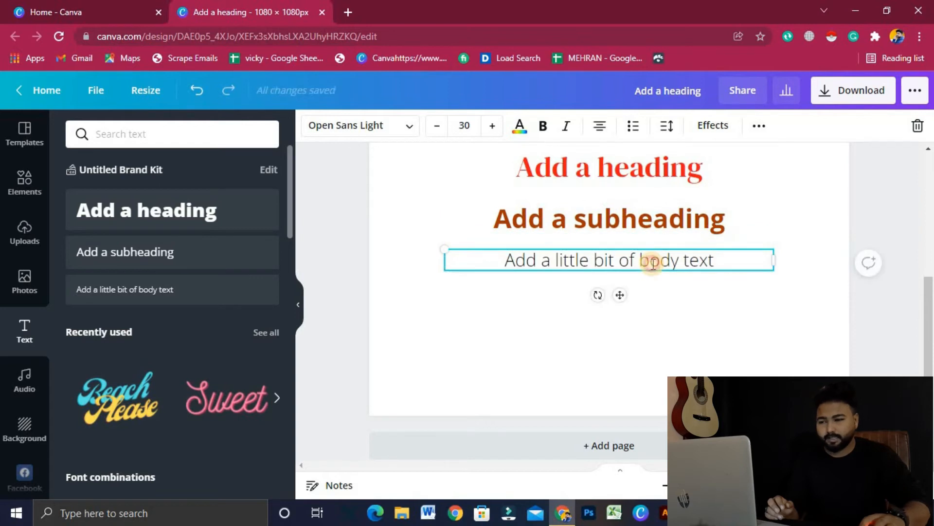
pyautogui.click(652, 264)
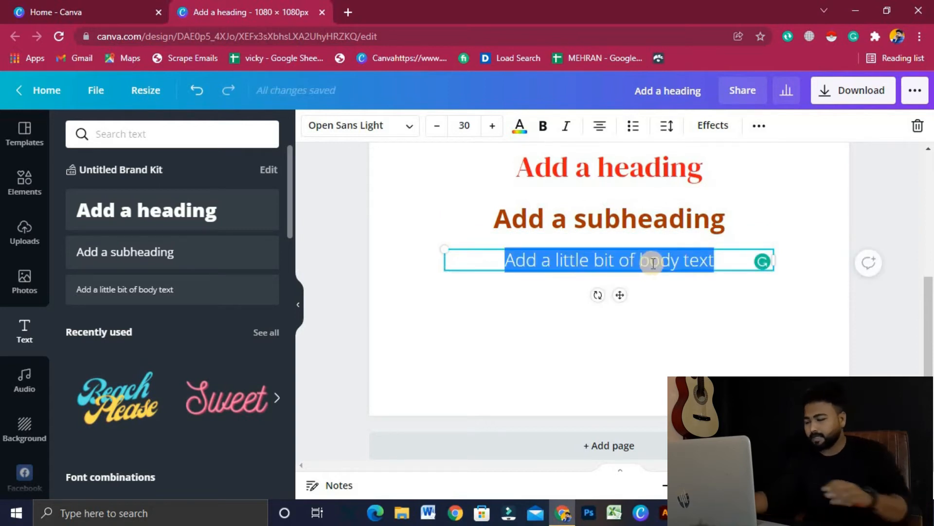
# Step: Replace the body text with "We will take your skill to the next level"
pyautogui.write('We will')
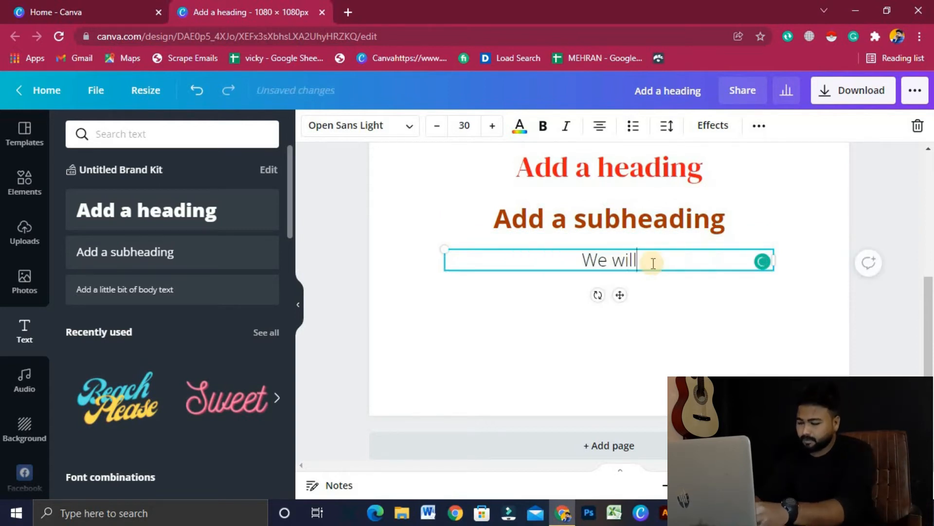
pyautogui.write(' take your')
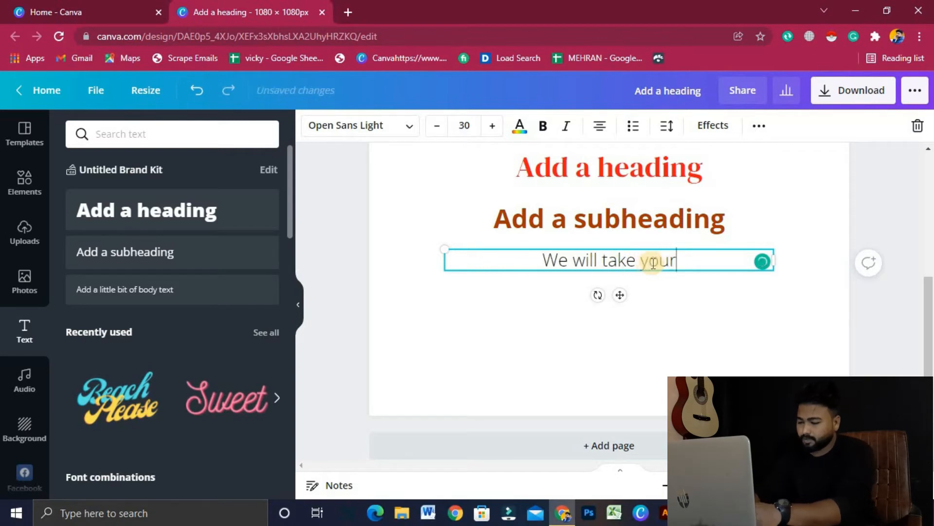
pyautogui.write(' skill to th')
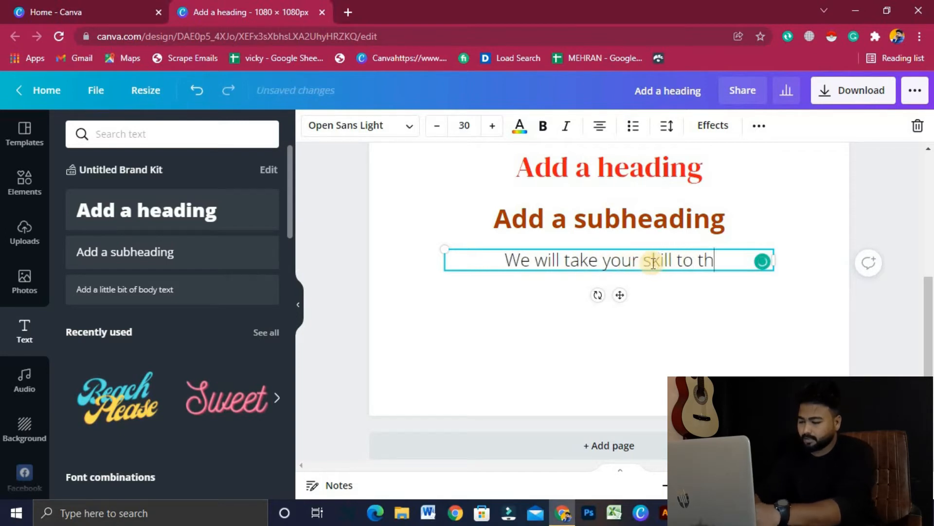
pyautogui.write('e next le')
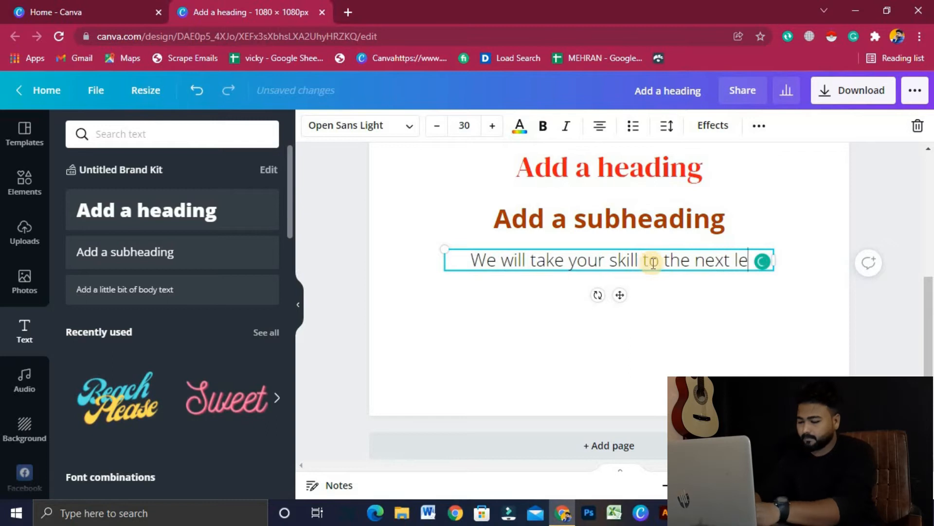
pyautogui.write('vel')
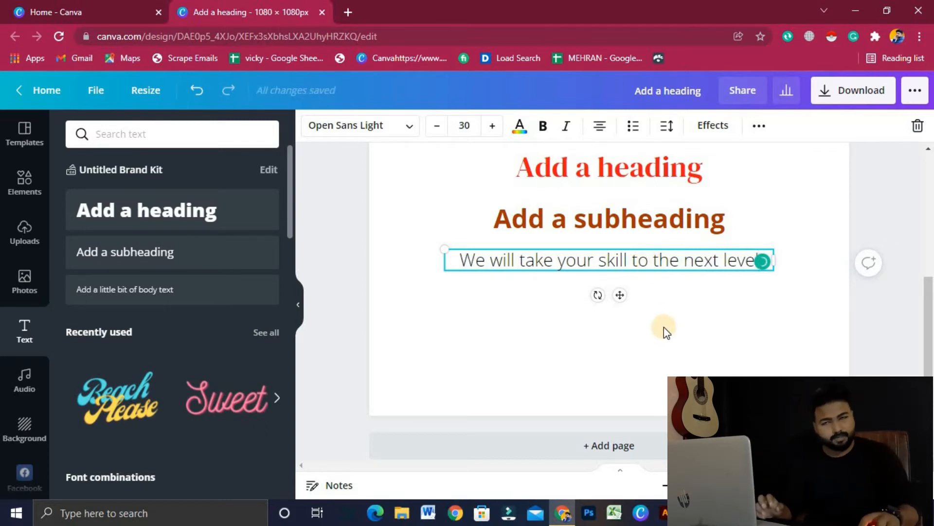
# Step: Copy the body text line onto three more lines below it and widen the text box on both sides
pyautogui.doubleClick(659, 261)
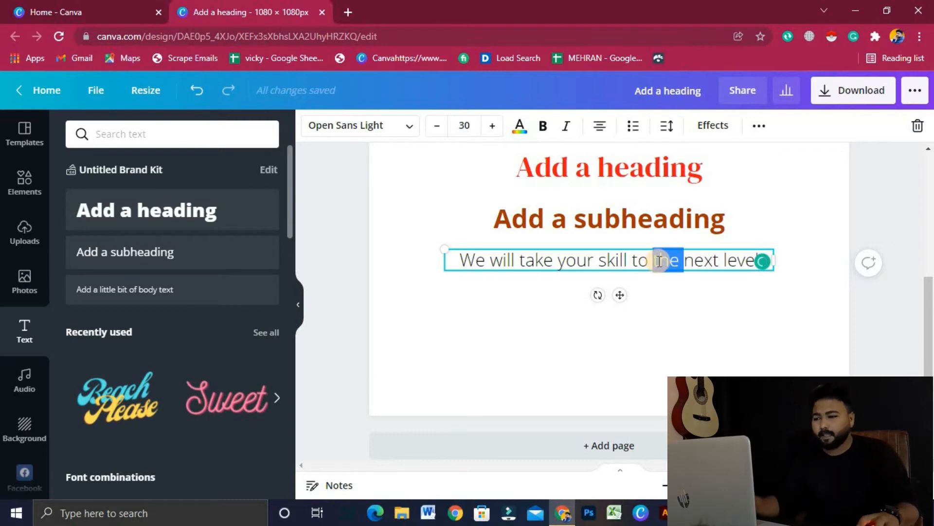
pyautogui.tripleClick(660, 262)
pyautogui.hotkey('ctrl', 'c')
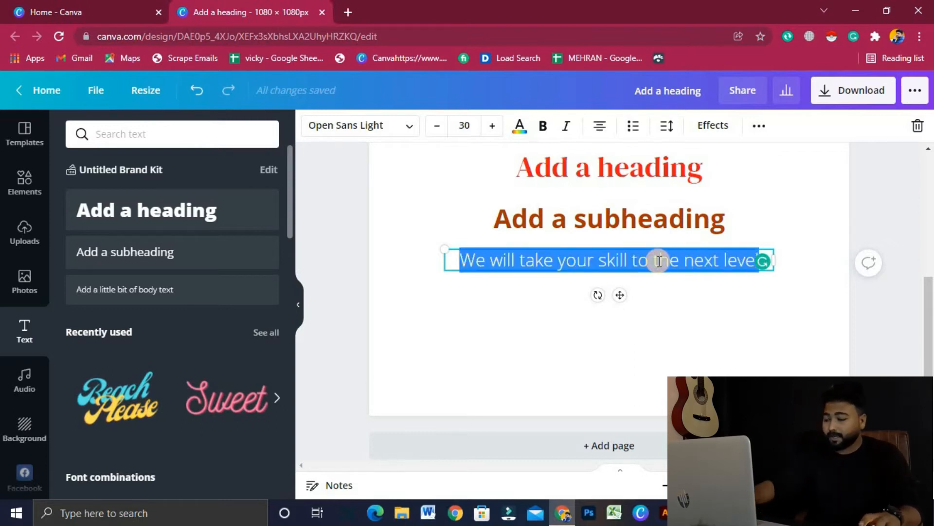
pyautogui.press('Right')
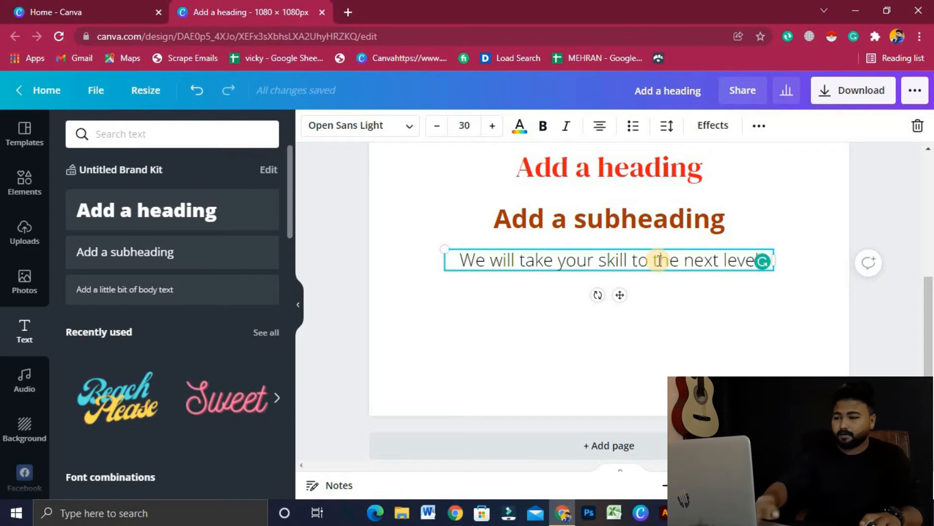
pyautogui.press('Return')
pyautogui.hotkey('ctrl', 'v')
pyautogui.press('Return')
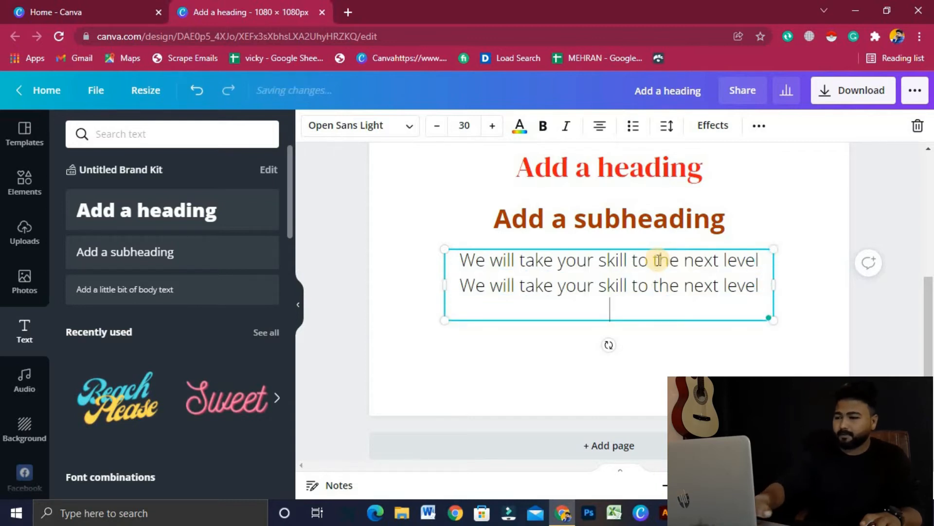
pyautogui.hotkey('ctrl', 'v')
pyautogui.press('Return')
pyautogui.hotkey('ctrl', 'v')
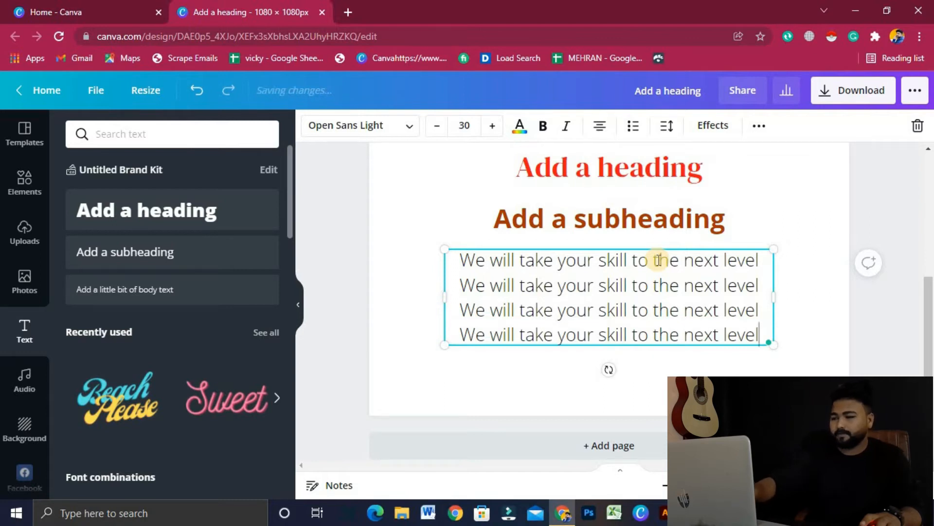
pyautogui.moveTo(786, 297); pyautogui.dragTo(820, 302)
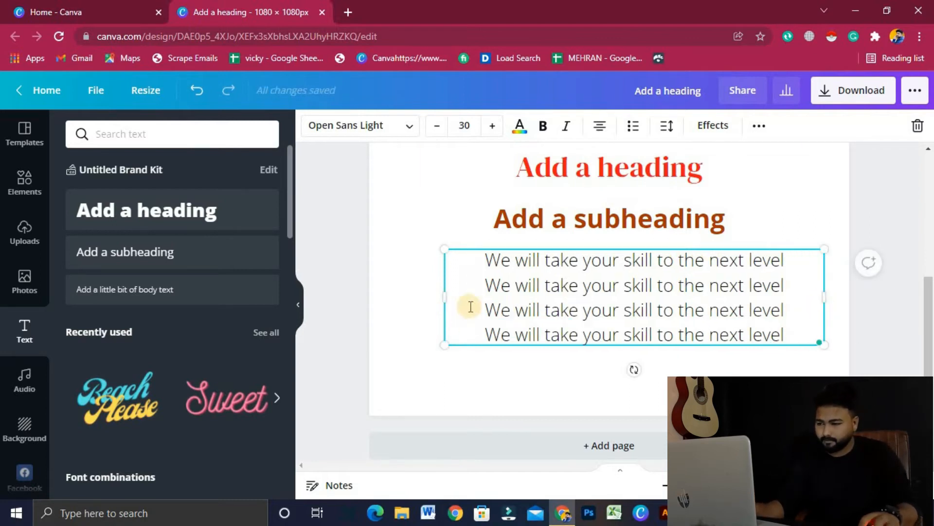
pyautogui.moveTo(438, 294); pyautogui.dragTo(408, 293)
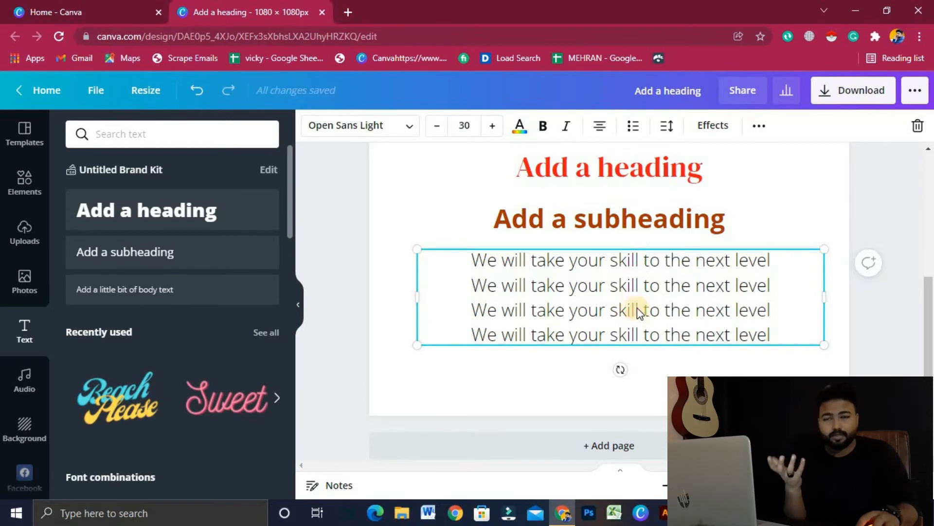
# Step: Cycle the body text's alignment through left, justified and right, back to centered
pyautogui.click(602, 136)
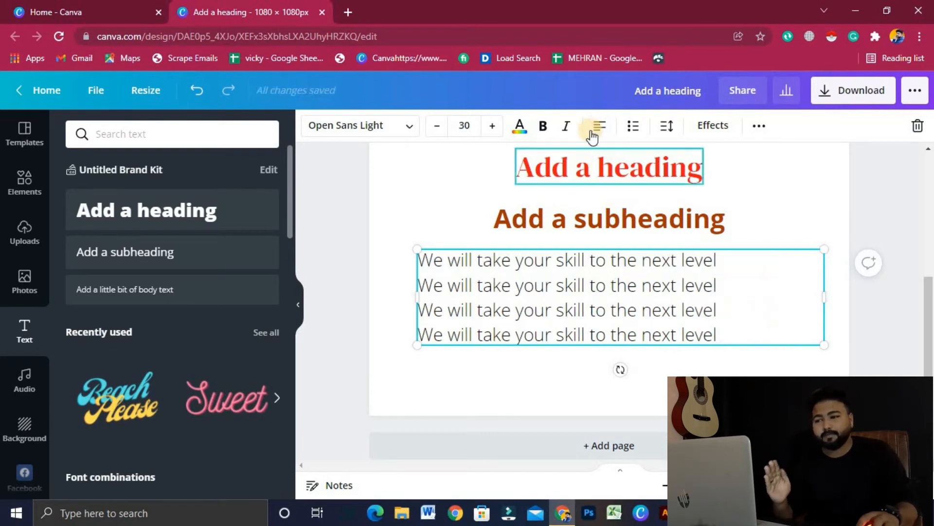
pyautogui.click(602, 136)
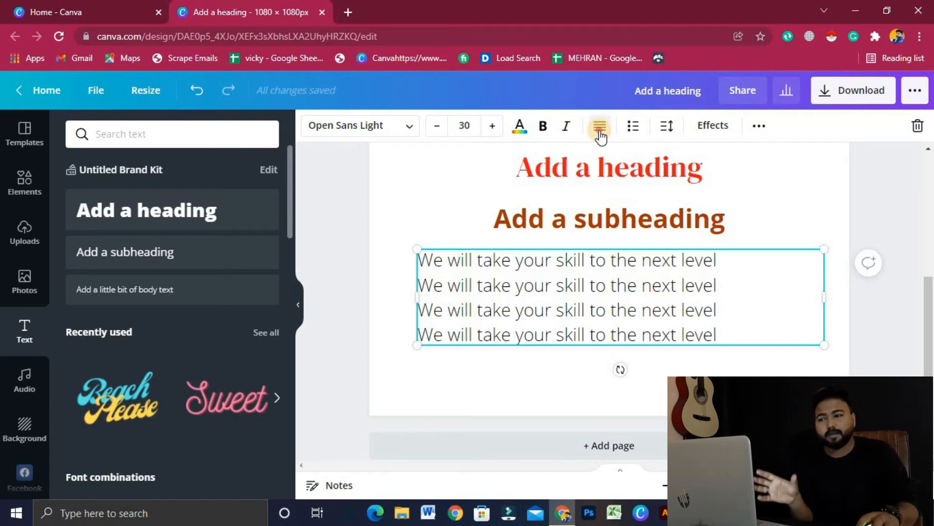
pyautogui.click(601, 137)
pyautogui.click(601, 137)
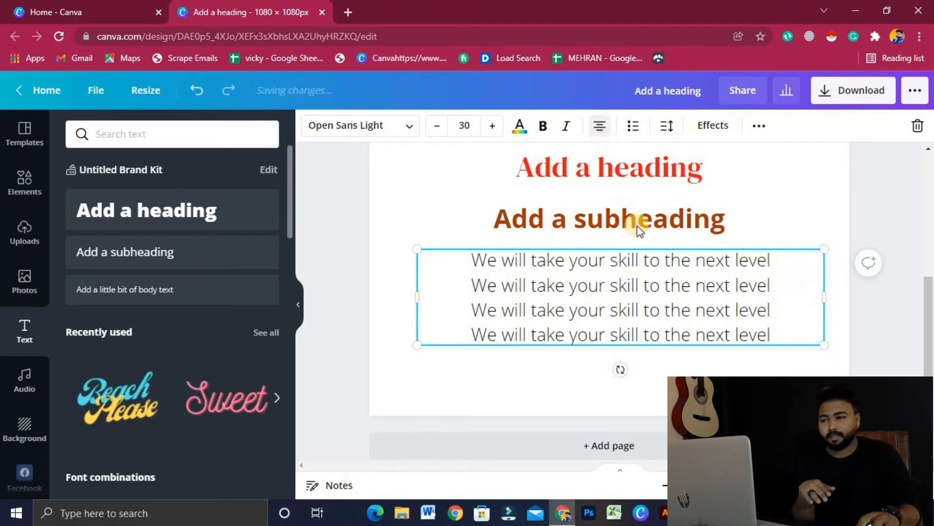
# Step: Reduce the font size of the four-line body text to 23
pyautogui.click(707, 364)
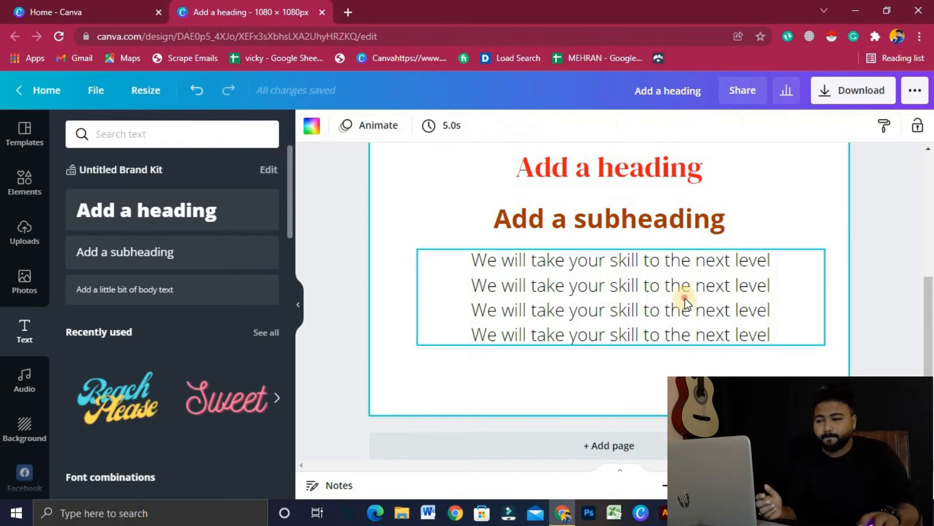
pyautogui.click(738, 324)
pyautogui.click(438, 126)
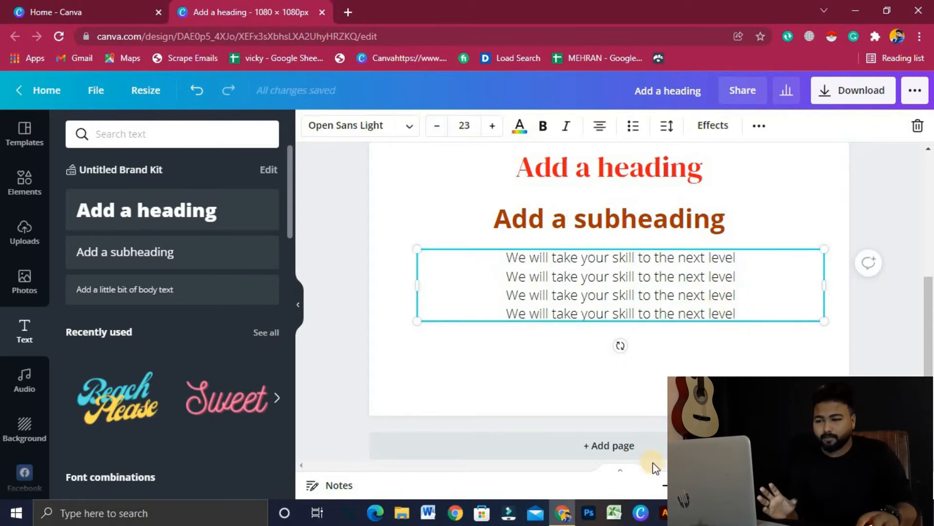
# Step: Append "fgnngfnbng", "fdggfhffggfhg", "hfghfghxfghgfhgfng" and "bvbgfn bngfngfn nnnthtrhfgngfyt" to the ends of the four body text lines in order
pyautogui.moveTo(691, 485); pyautogui.dragTo(699, 485)
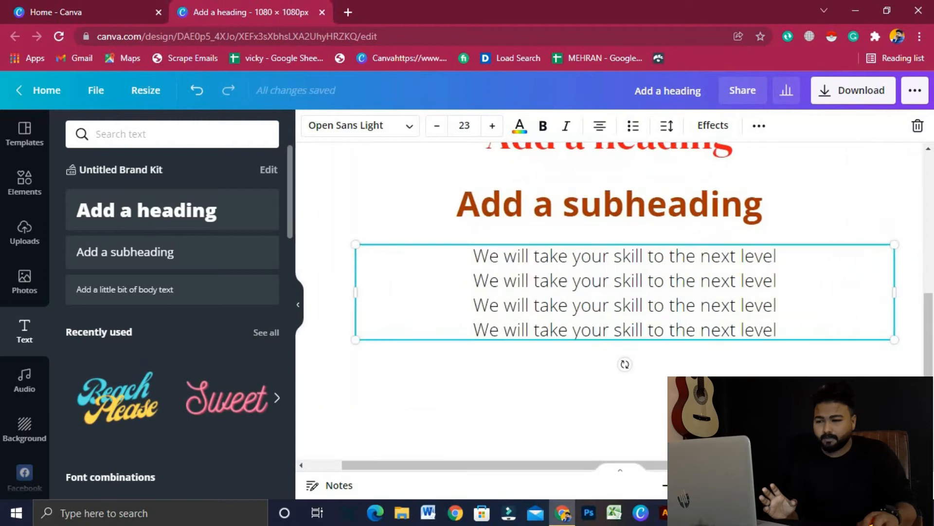
pyautogui.scroll(-2, 610, 302)
pyautogui.click(785, 209)
pyautogui.write('fdggfhffggfhg')
pyautogui.click(802, 236)
pyautogui.write('hfghfghxfghgfhgfng')
pyautogui.click(810, 259)
pyautogui.write('bvbgfn bngfngfn nnnthtrhfgngfyt')
pyautogui.click(804, 360)
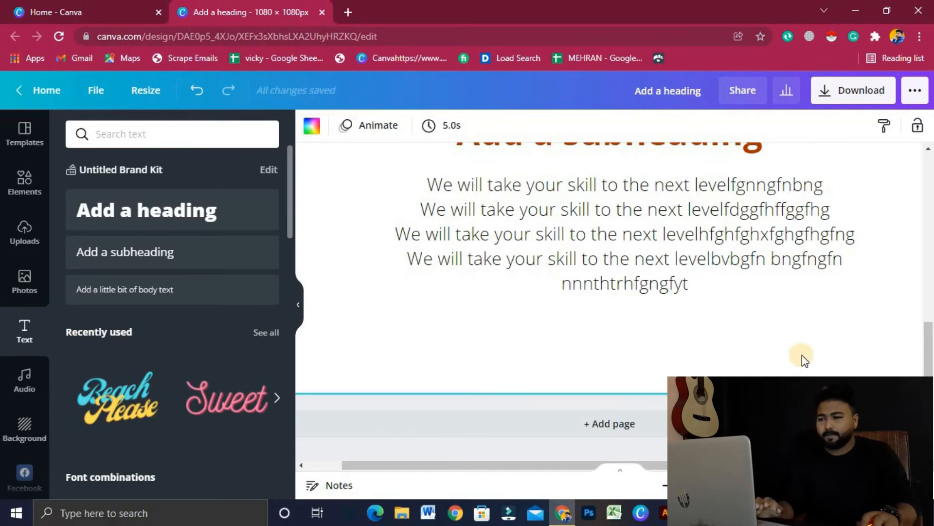
# Step: Highlight each of the four body text lines in turn to compare where the centered lines start
pyautogui.click(720, 273)
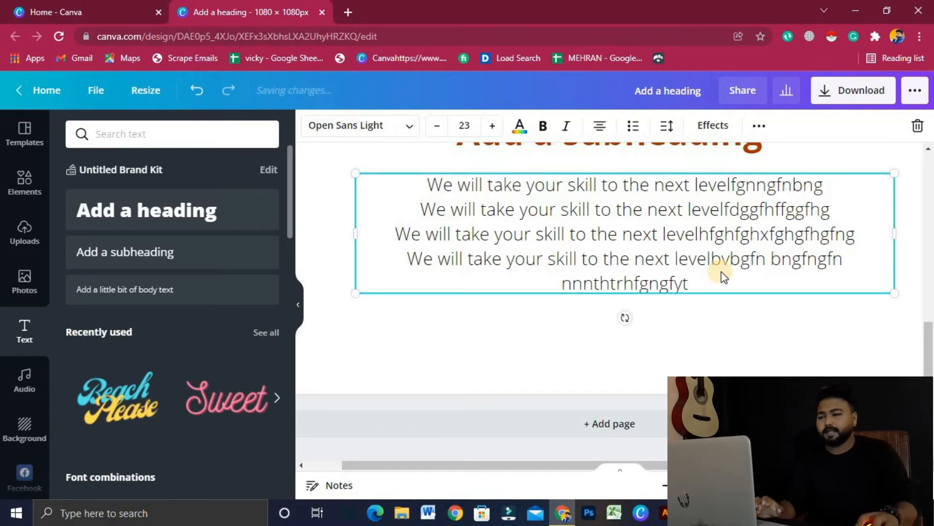
pyautogui.tripleClick(448, 184)
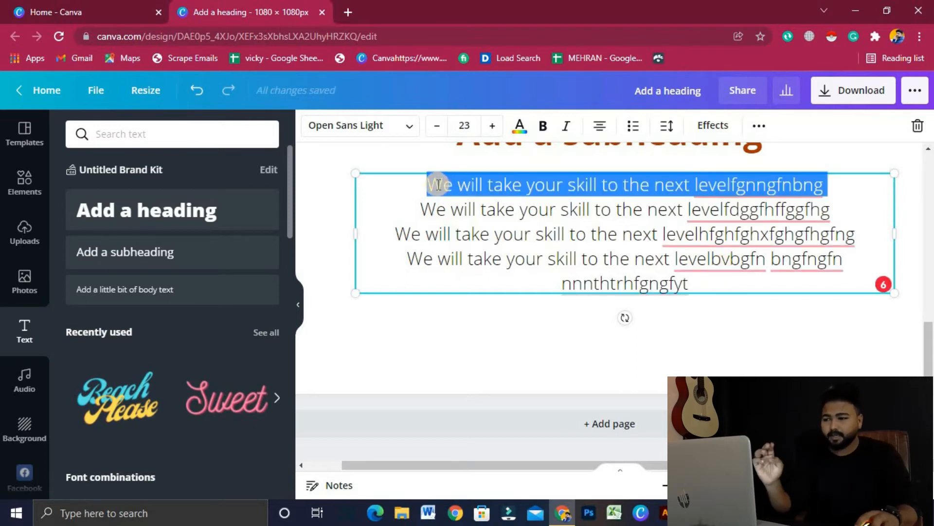
pyautogui.tripleClick(432, 210)
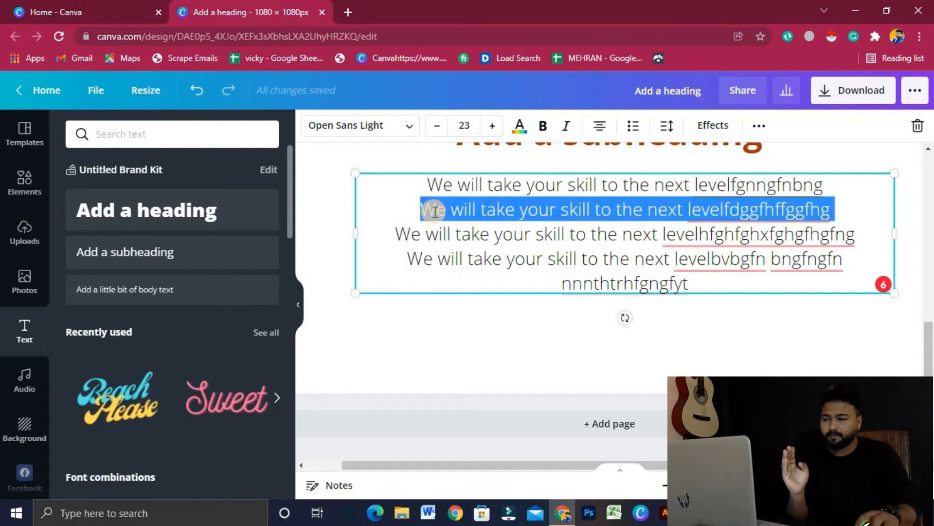
pyautogui.tripleClick(421, 236)
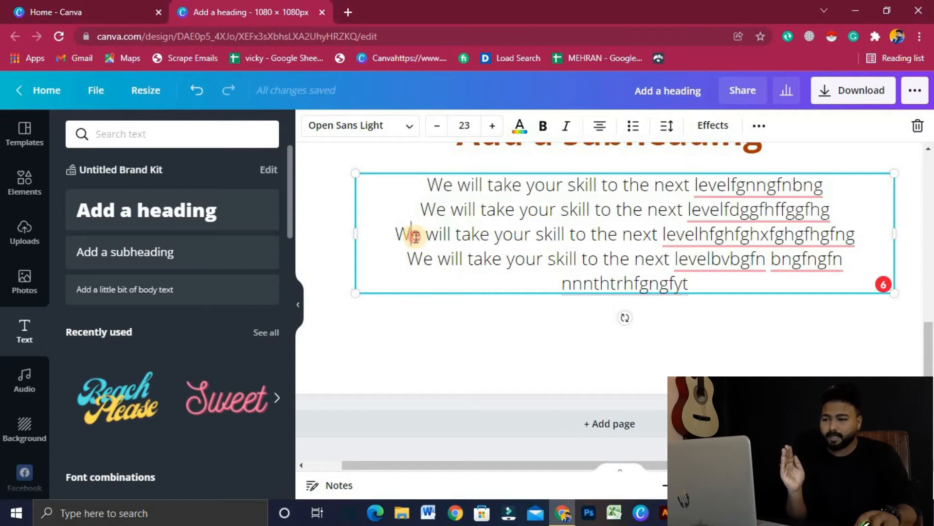
pyautogui.tripleClick(417, 262)
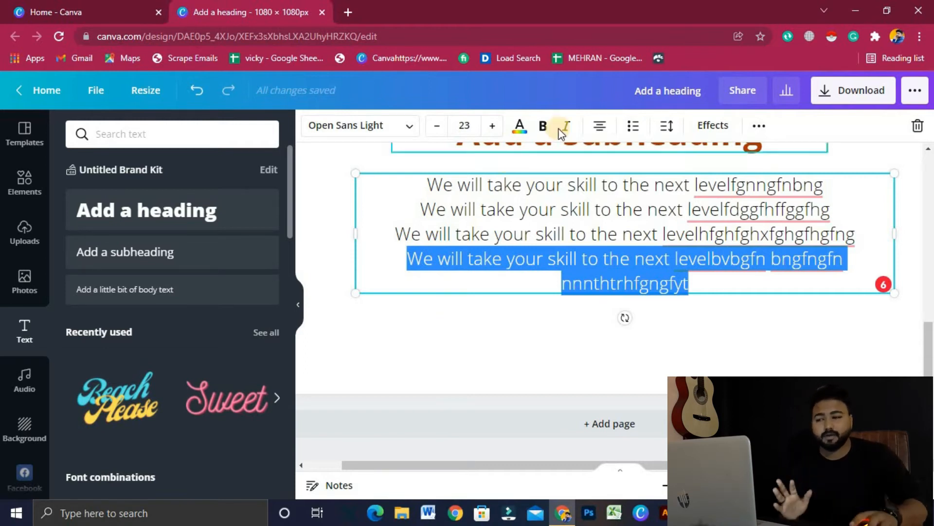
pyautogui.click(636, 278)
pyautogui.click(688, 329)
# Step: Cycle the body text's alignment through left and justified to right, narrowing the text box slightly along the way
pyautogui.click(636, 242)
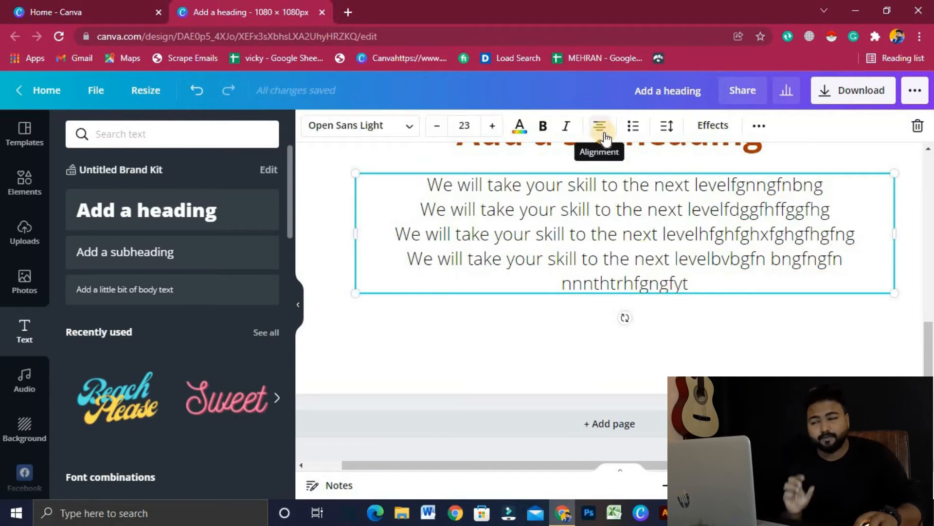
pyautogui.click(605, 139)
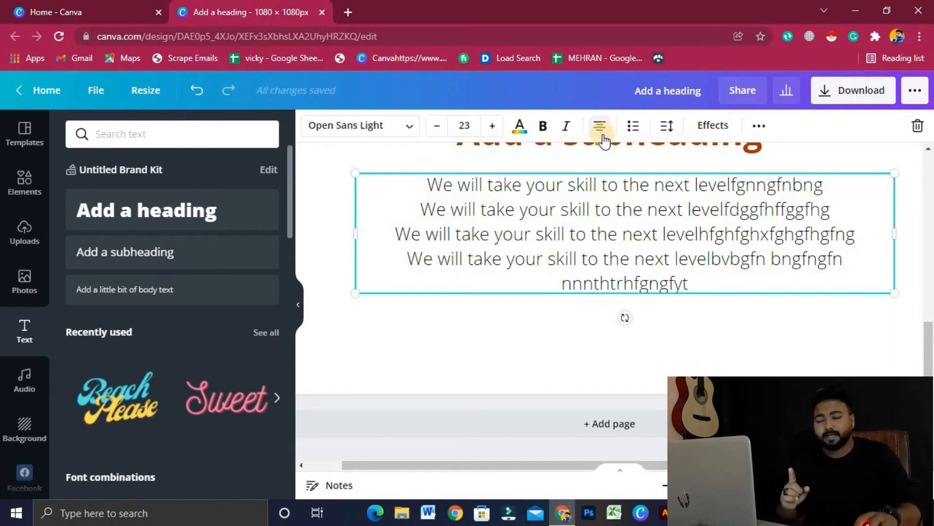
pyautogui.click(605, 140)
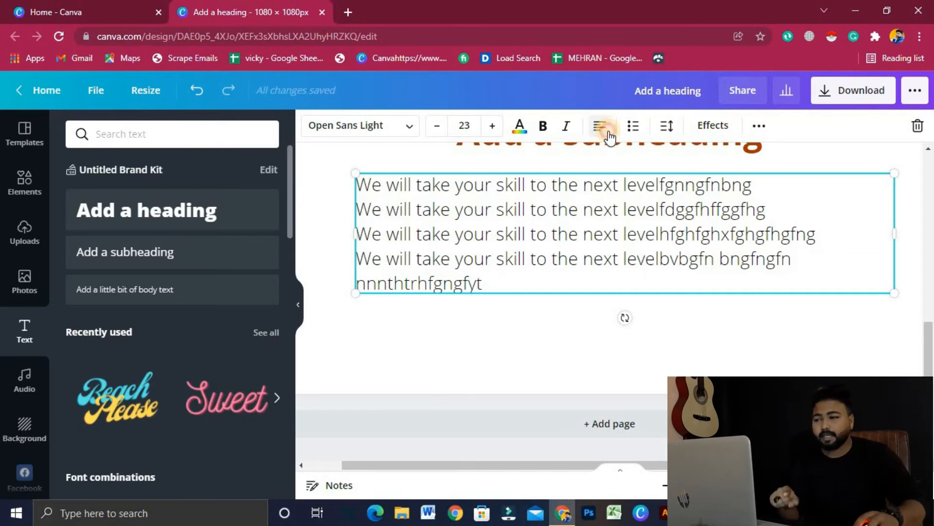
pyautogui.click(609, 136)
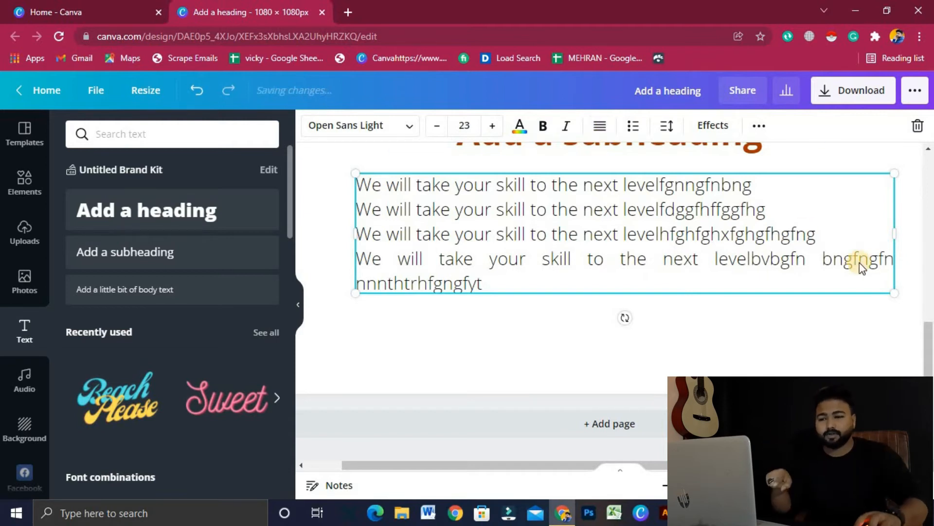
pyautogui.moveTo(893, 235); pyautogui.dragTo(865, 236)
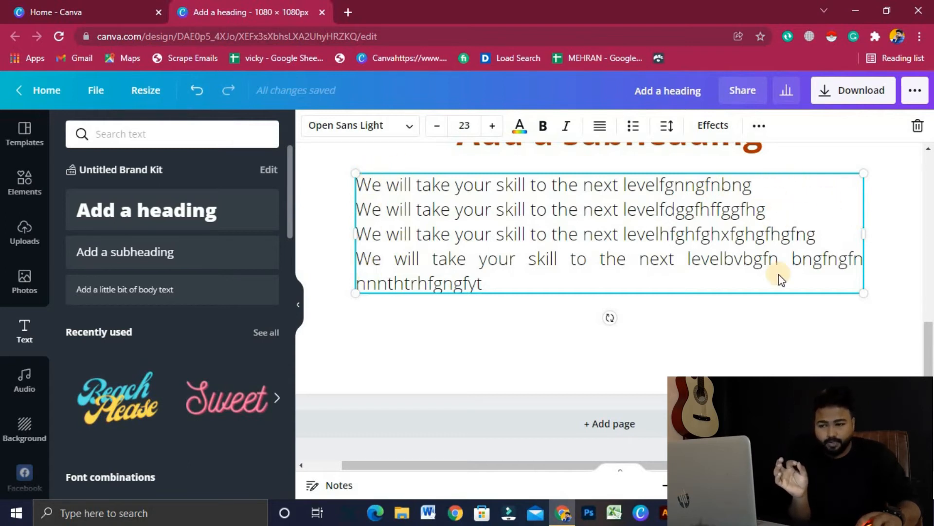
pyautogui.click(594, 125)
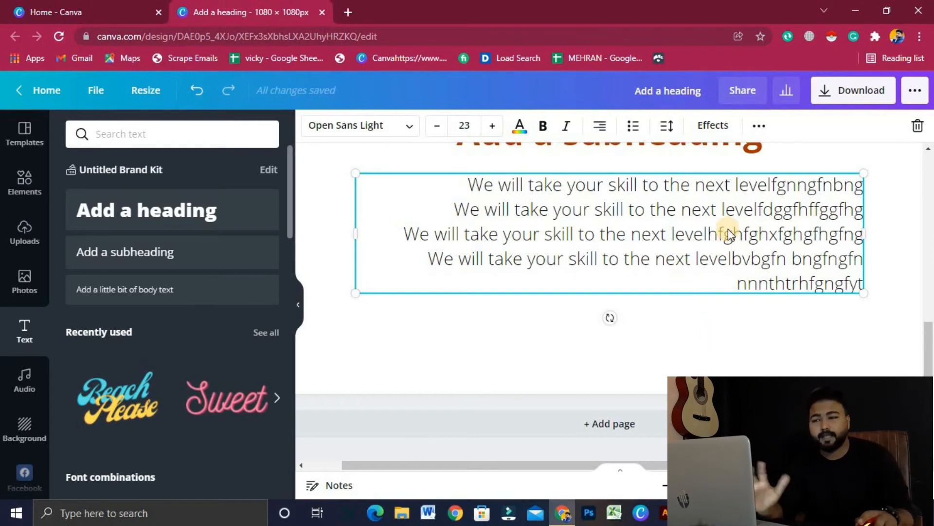
# Step: Turn the body text lines into a bulleted list and left-align them
pyautogui.click(639, 133)
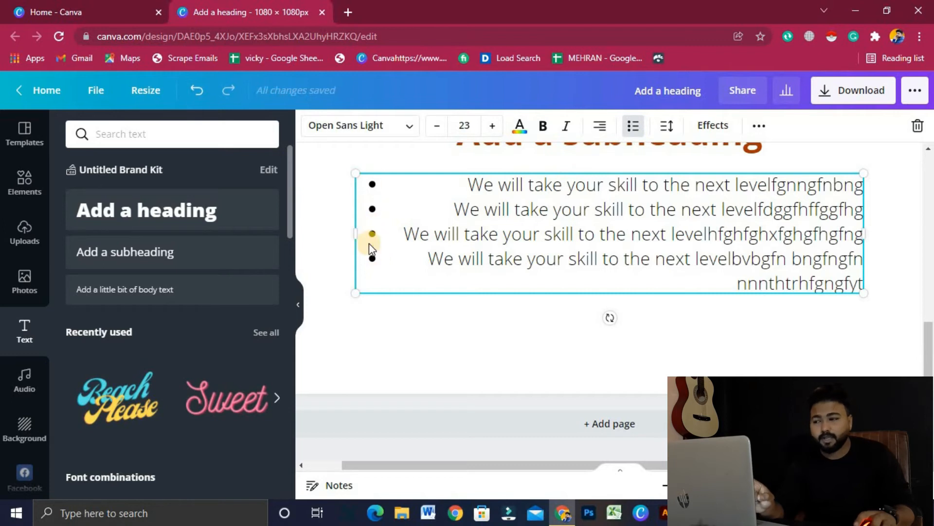
pyautogui.click(601, 126)
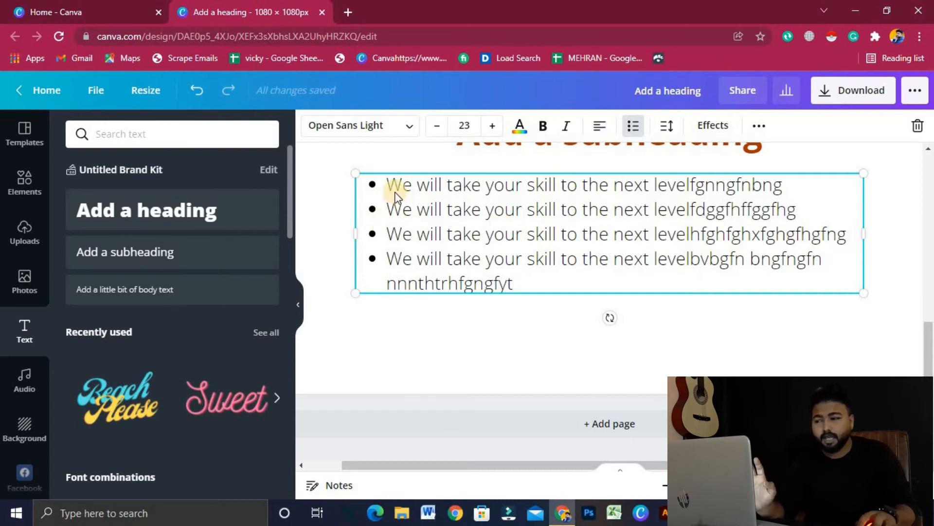
# Step: Cycle the body text's list style through numbered and no list, back to bullets
pyautogui.click(635, 133)
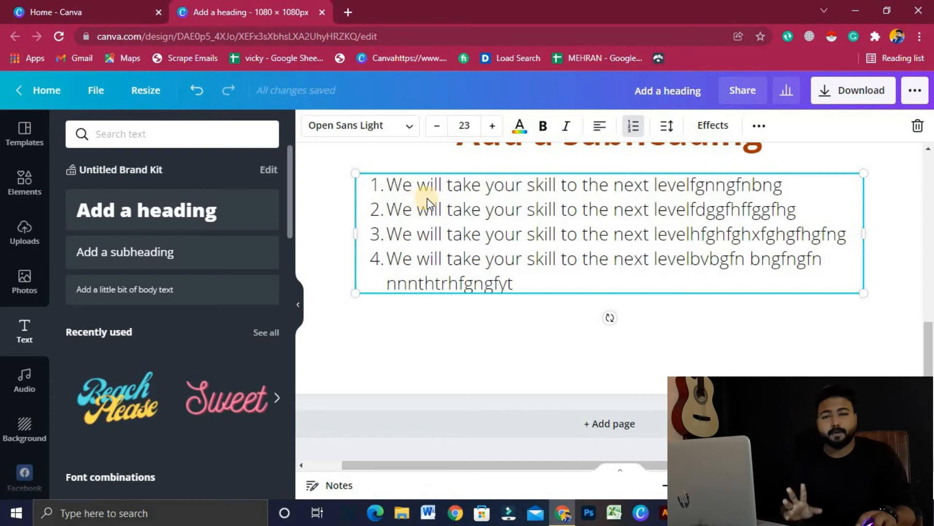
pyautogui.click(633, 132)
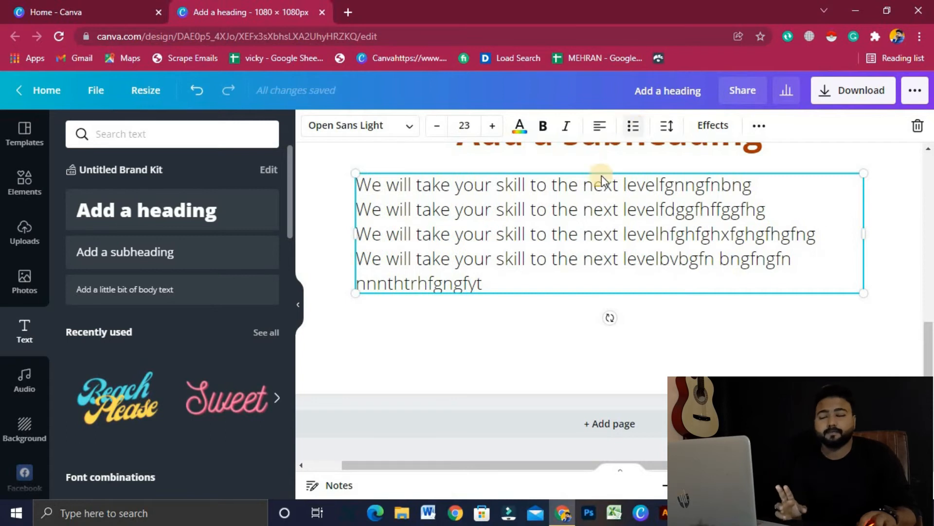
pyautogui.click(631, 129)
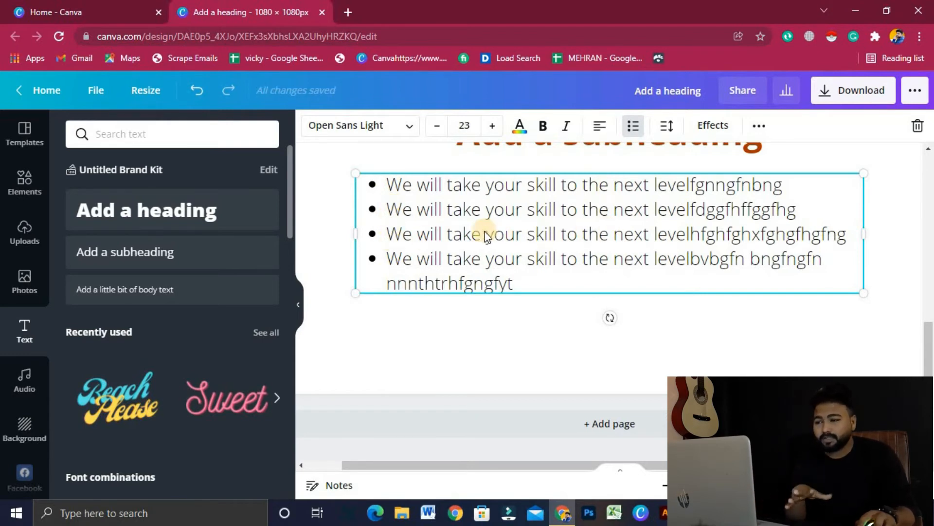
# Step: Remove the bullet from the third body text line, keeping its text indented in line with the other items
pyautogui.click(389, 234)
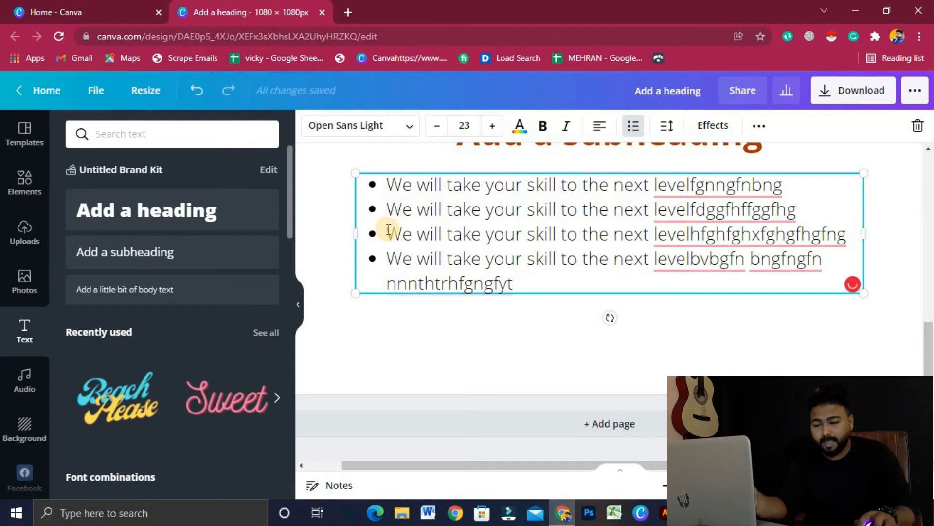
pyautogui.press('BackSpace')
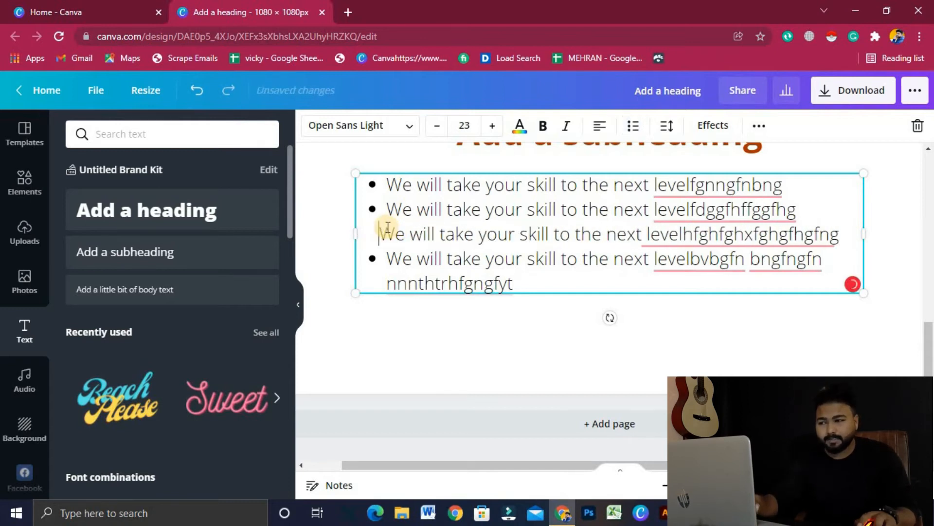
pyautogui.click(495, 375)
pyautogui.click(448, 229)
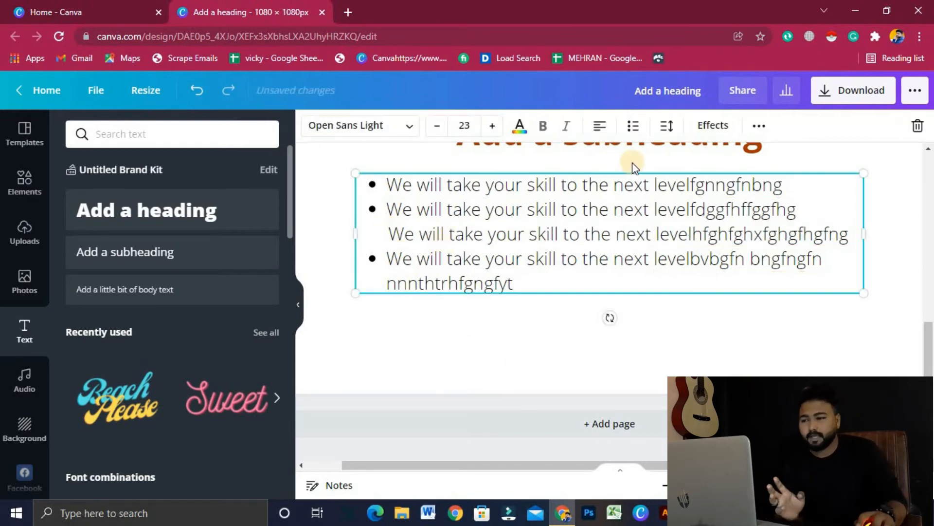
# Step: Set the body text's letter spacing to 20 and slightly increase its line spacing
pyautogui.click(673, 134)
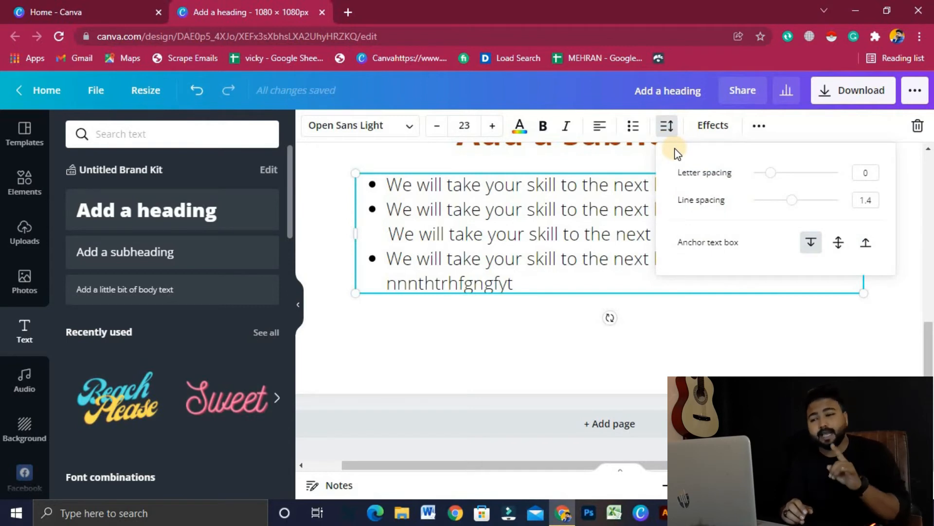
pyautogui.click(600, 246)
pyautogui.click(637, 384)
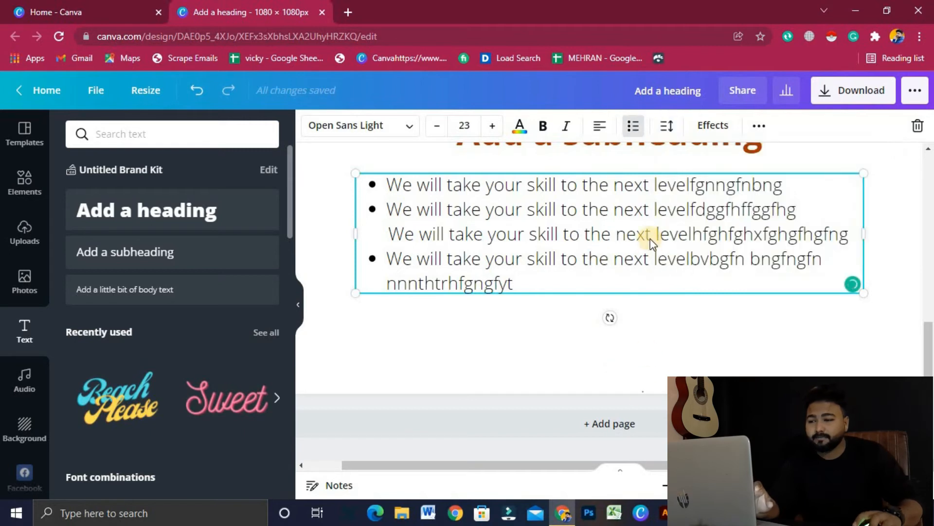
pyautogui.click(615, 195)
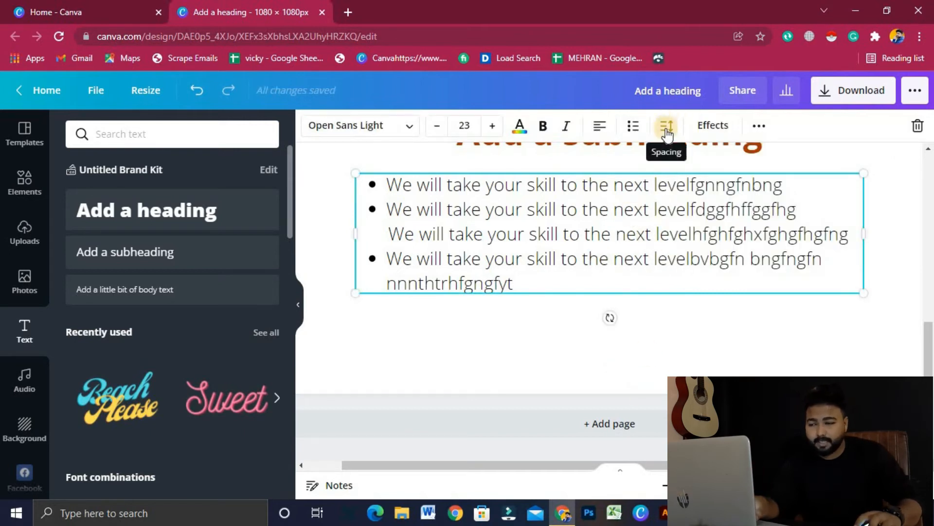
pyautogui.click(301, 296)
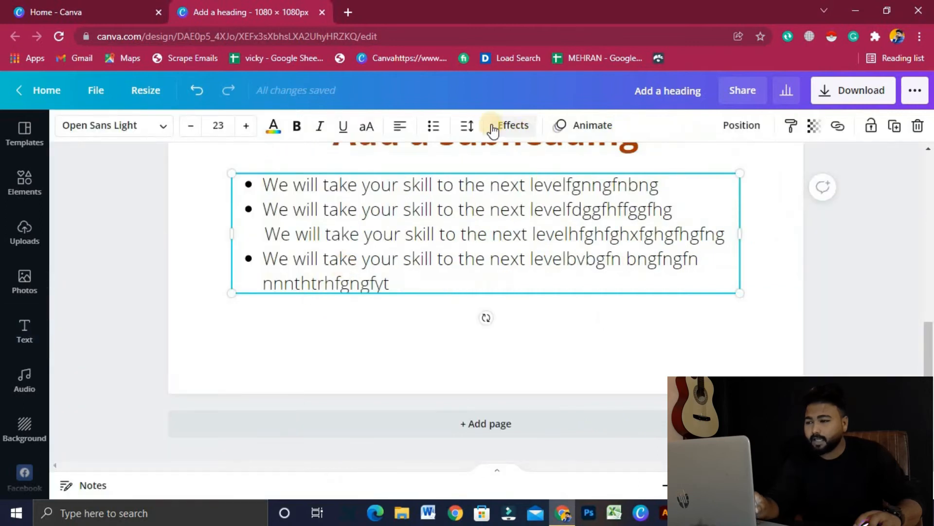
pyautogui.click(468, 126)
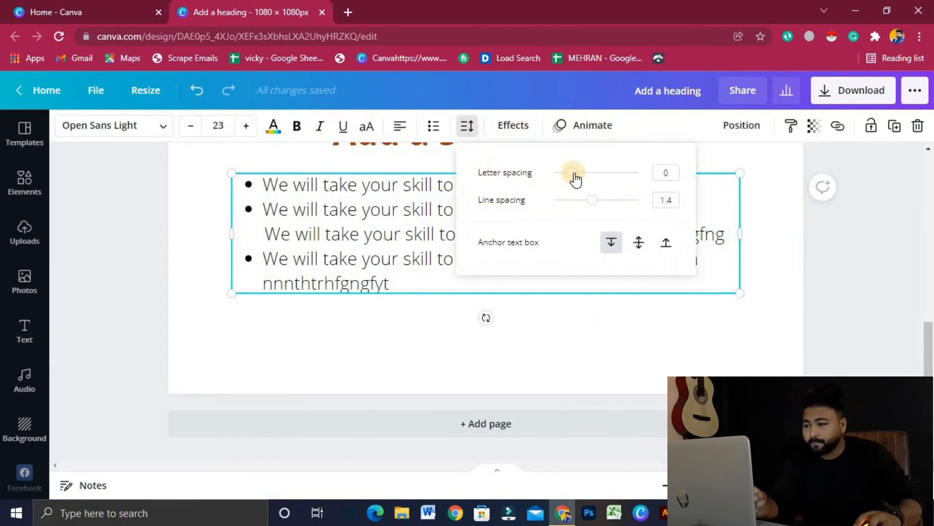
pyautogui.moveTo(579, 180)
pyautogui.mouseDown()
pyautogui.moveTo(609, 185)
pyautogui.moveTo(573, 170)
pyautogui.mouseUp()
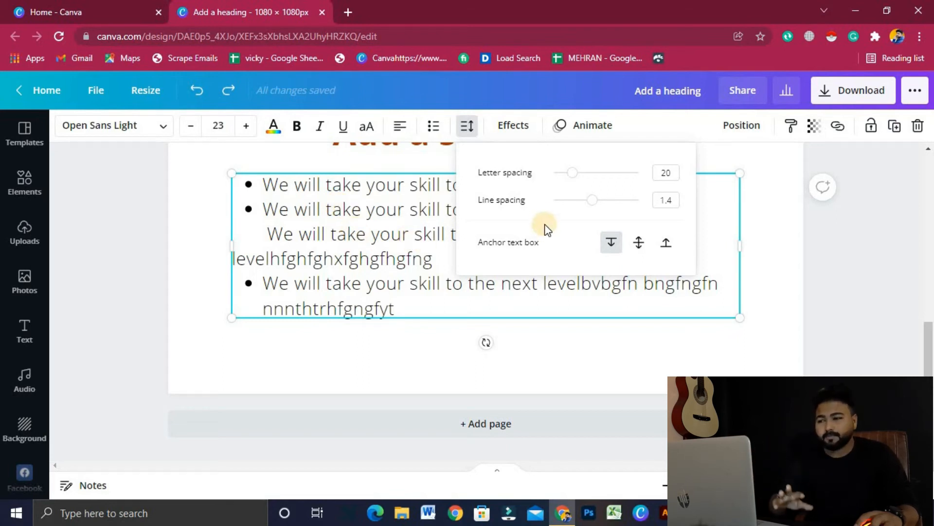
pyautogui.moveTo(601, 209)
pyautogui.mouseDown()
pyautogui.moveTo(622, 213)
pyautogui.moveTo(595, 212)
pyautogui.mouseUp()
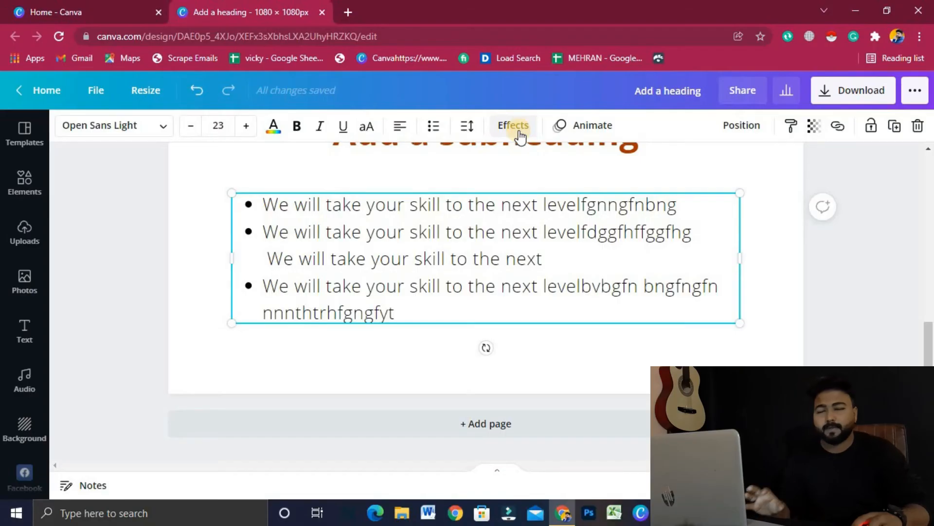
# Step: Apply the Shadow effect to the heading and change the shadow color to black (#000000)
pyautogui.click(519, 132)
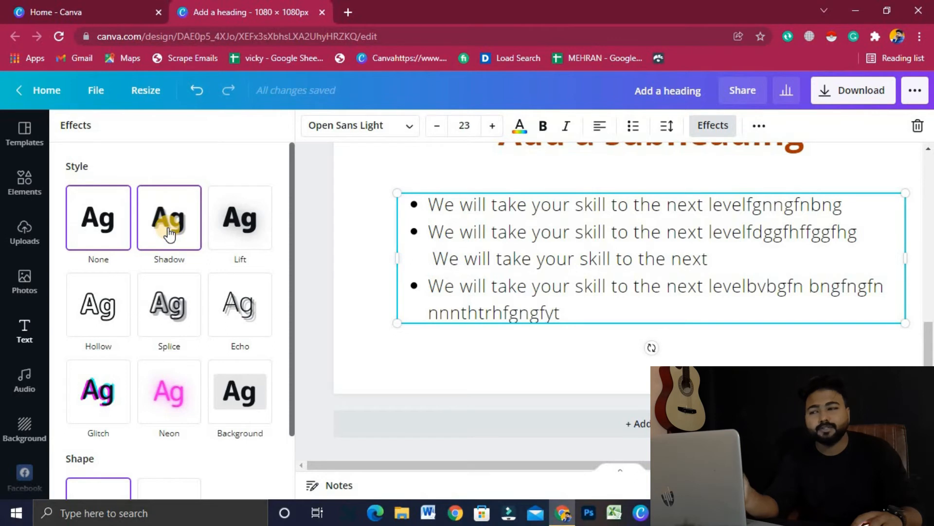
pyautogui.scroll(3, 652, 316)
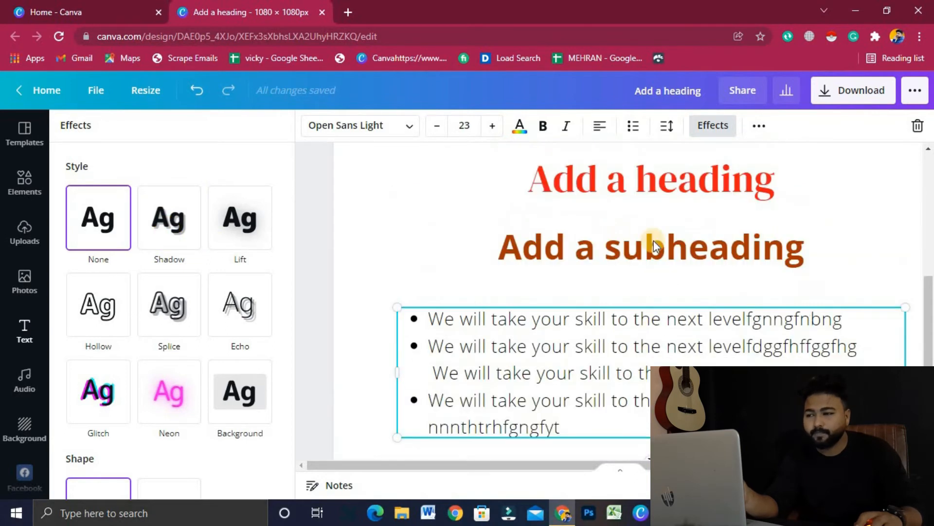
pyautogui.click(656, 200)
pyautogui.scroll(3, 665, 180)
pyautogui.click(169, 219)
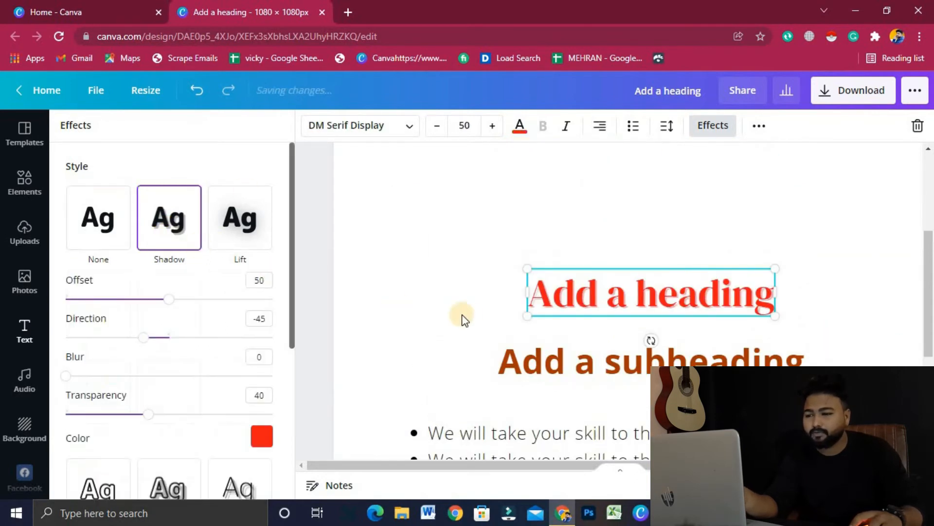
pyautogui.click(263, 435)
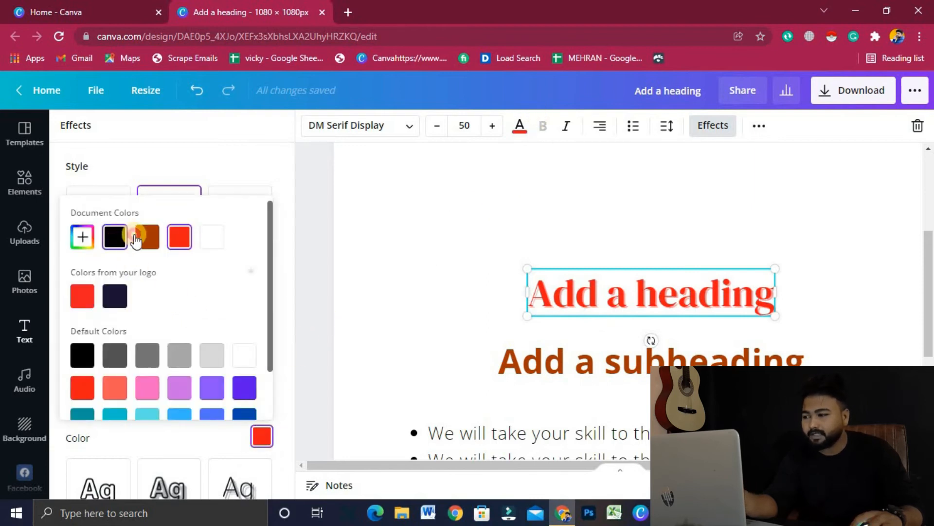
pyautogui.click(128, 237)
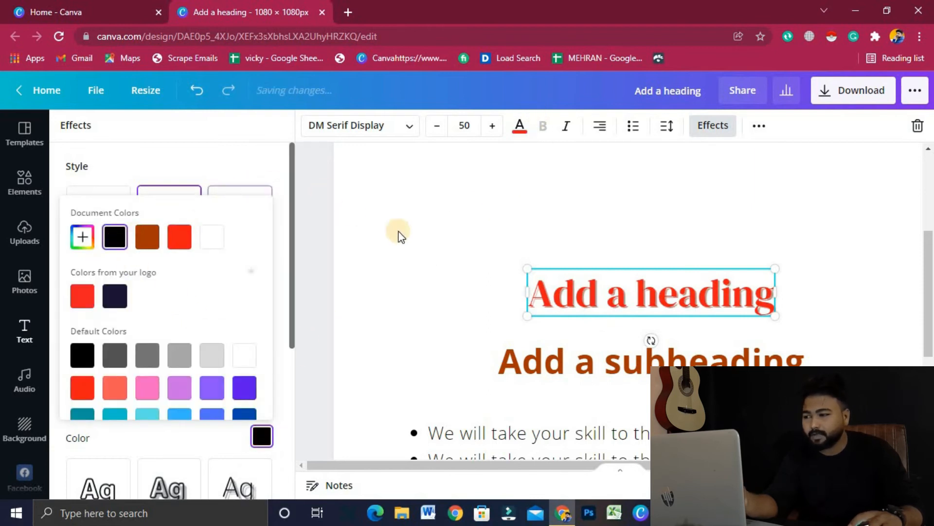
pyautogui.click(279, 165)
# Step: Try the heading's shadow at transparency 72 and 41, and reduce its offset to 13
pyautogui.scroll(-2, 147, 336)
pyautogui.moveTo(151, 301); pyautogui.dragTo(215, 300)
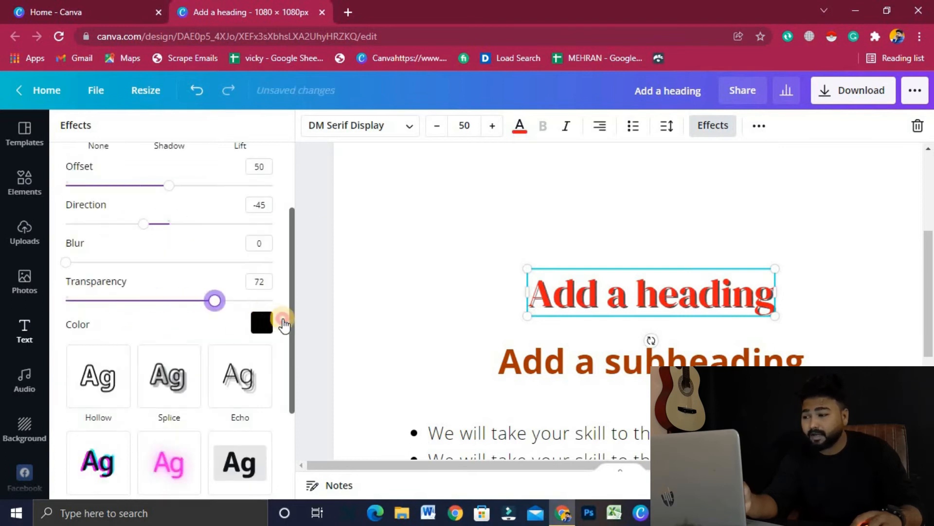
pyautogui.moveTo(284, 323); pyautogui.dragTo(285, 324)
pyautogui.moveTo(199, 327); pyautogui.dragTo(94, 287)
pyautogui.scroll(3, 166, 310)
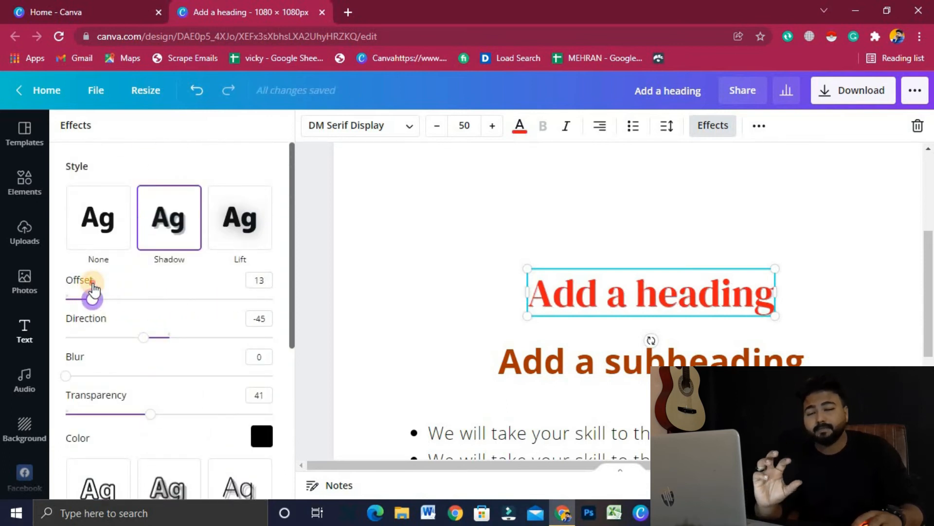
# Step: Set the heading shadow's offset to 51, direction to 90 and transparency to 51, leaving blur at 0
pyautogui.moveTo(92, 291); pyautogui.dragTo(224, 353)
pyautogui.scroll(-3, 198, 355)
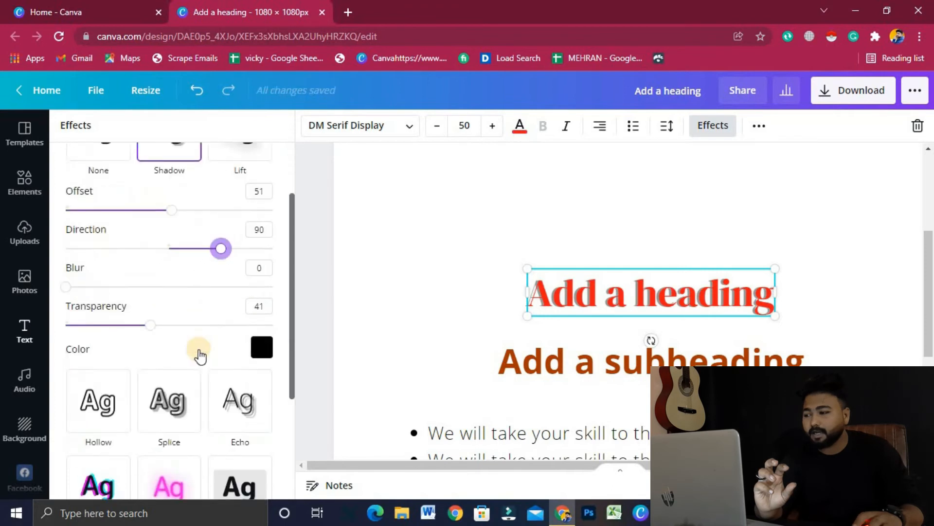
pyautogui.moveTo(64, 263)
pyautogui.mouseDown()
pyautogui.moveTo(279, 305)
pyautogui.moveTo(159, 302)
pyautogui.moveTo(60, 280)
pyautogui.mouseUp()
pyautogui.moveTo(147, 306); pyautogui.dragTo(173, 307)
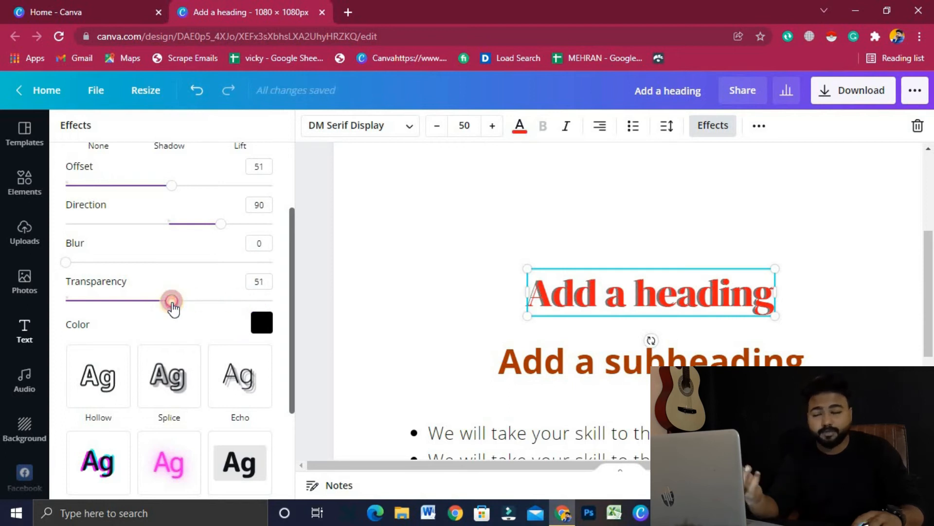
# Step: Look over the remaining effect styles and shape options for the heading, and close the effects
pyautogui.scroll(-3, 256, 327)
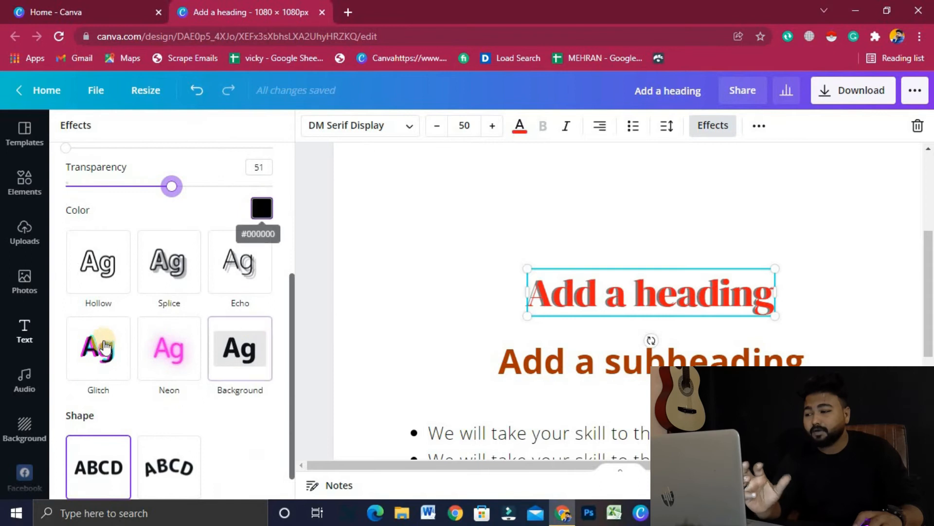
pyautogui.scroll(-1, 208, 359)
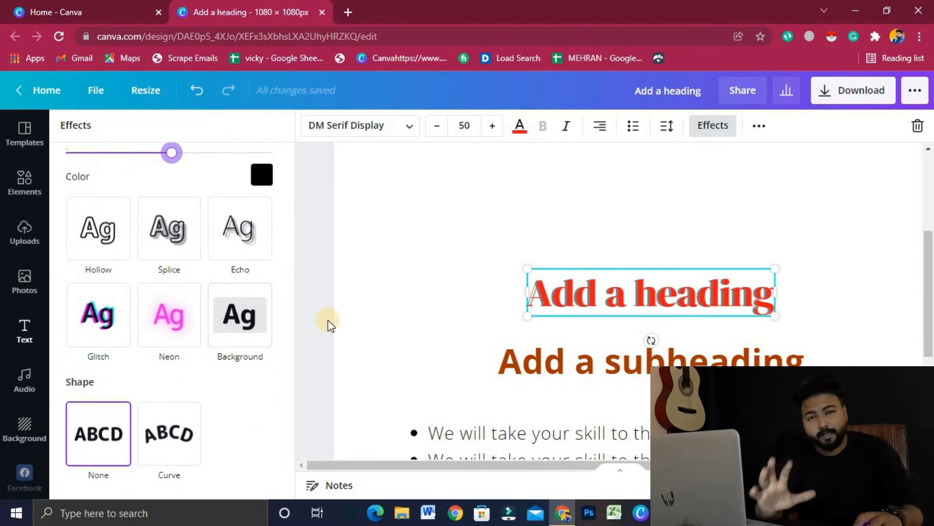
pyautogui.scroll(6, 267, 302)
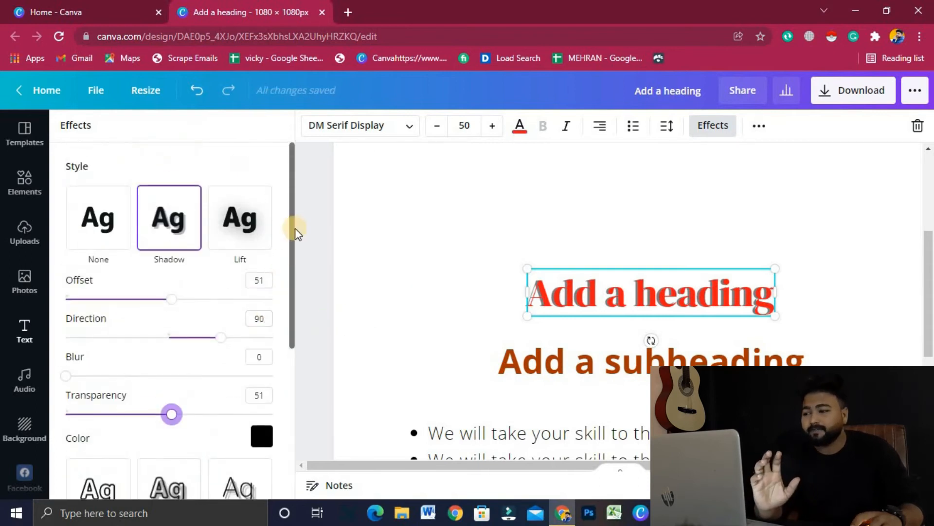
pyautogui.click(320, 207)
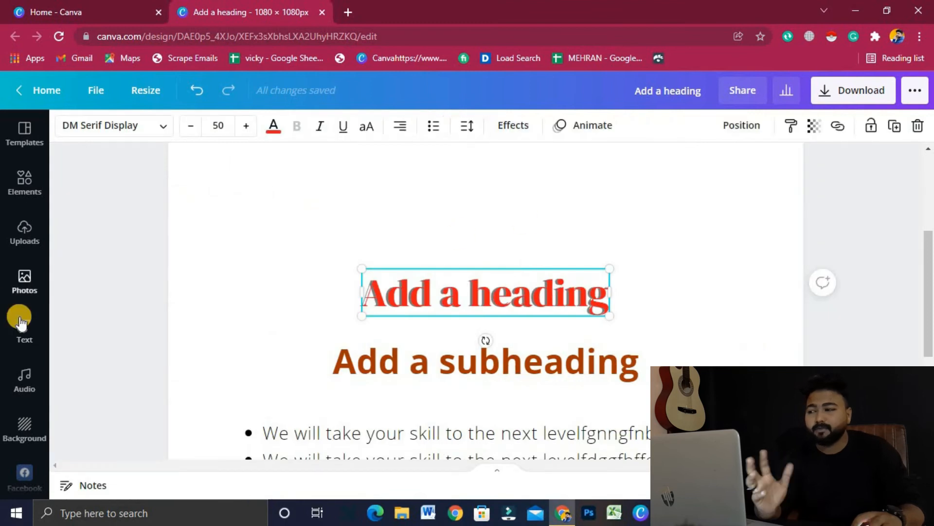
# Step: Select the heading again and underline it
pyautogui.click(30, 281)
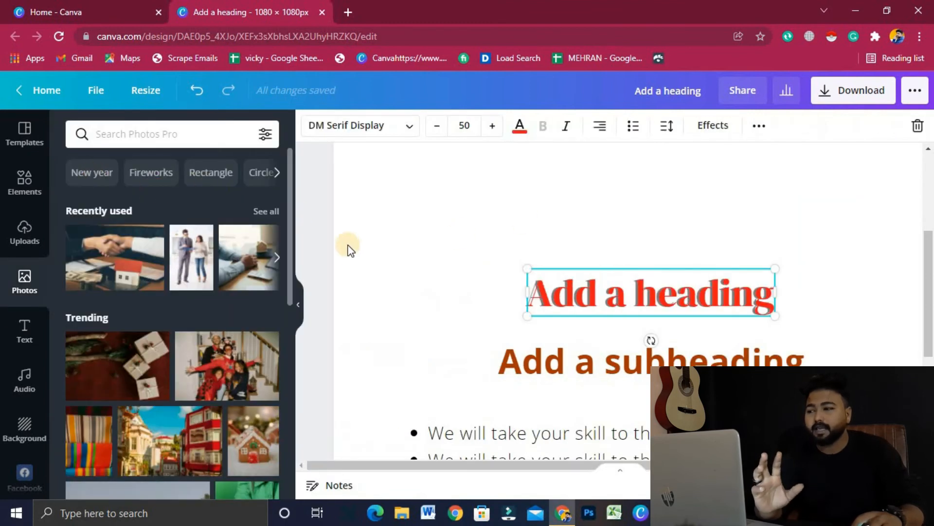
pyautogui.click(743, 236)
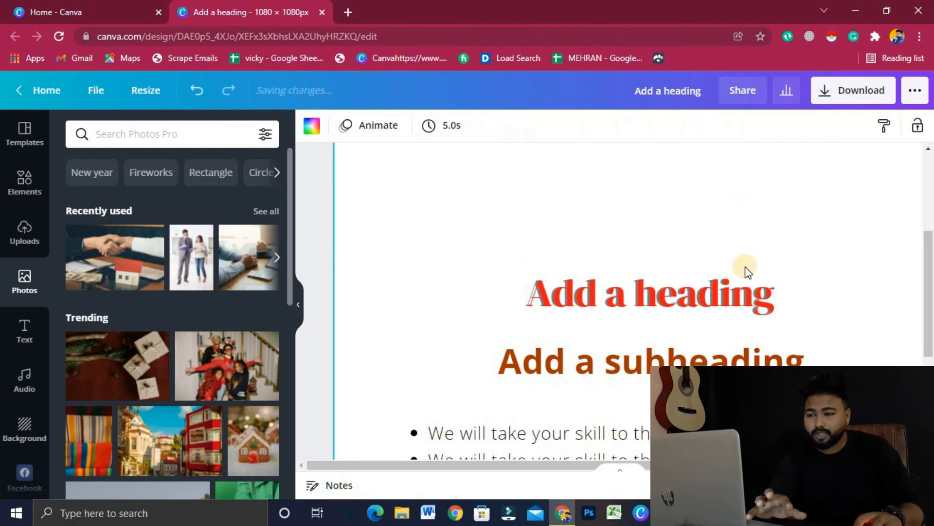
pyautogui.click(752, 277)
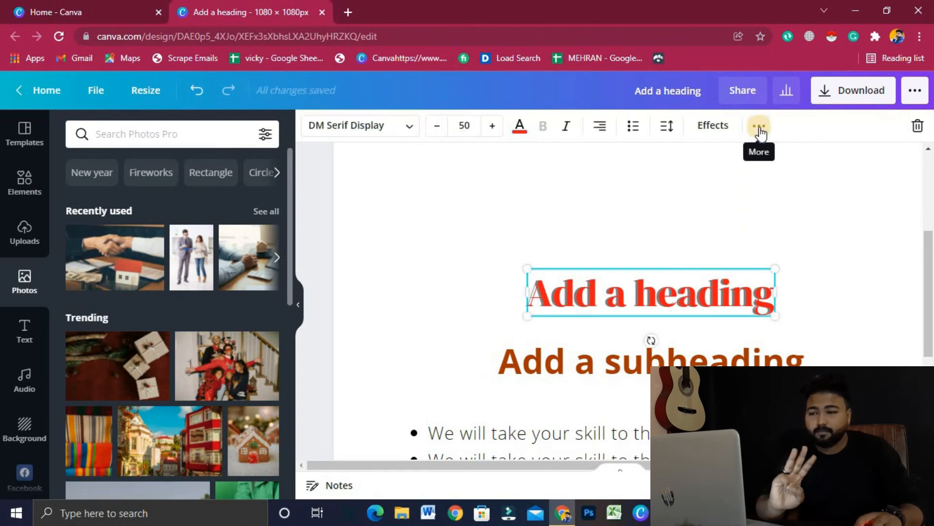
pyautogui.click(760, 128)
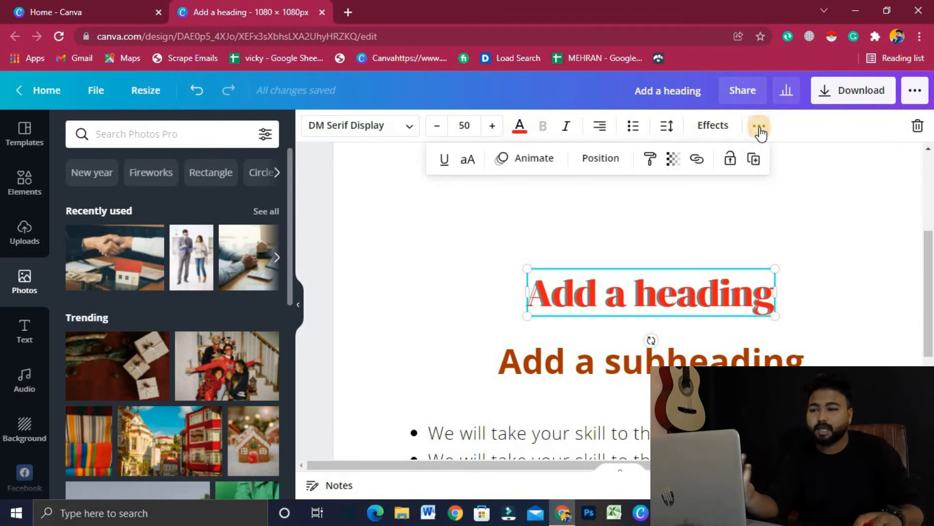
pyautogui.click(444, 159)
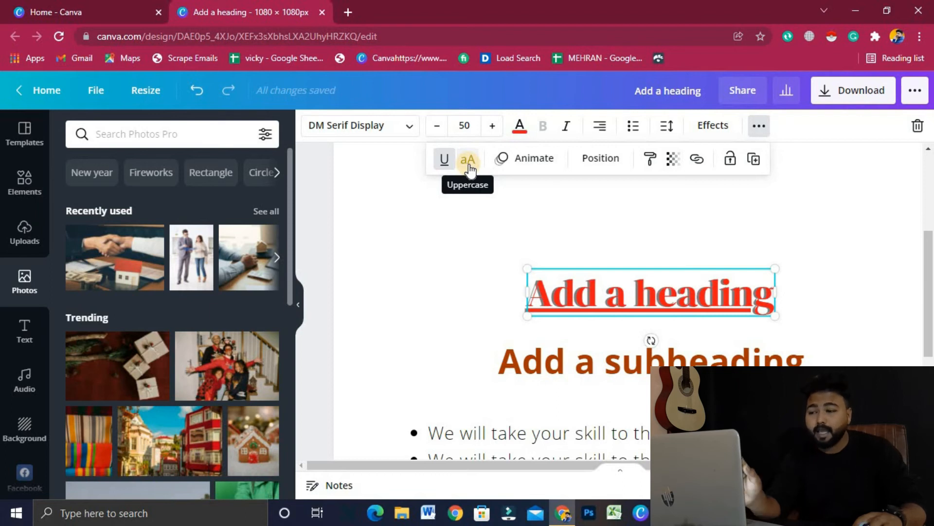
# Step: Try uppercase on the heading and on the subheading, restoring the original letter case of each
pyautogui.click(469, 168)
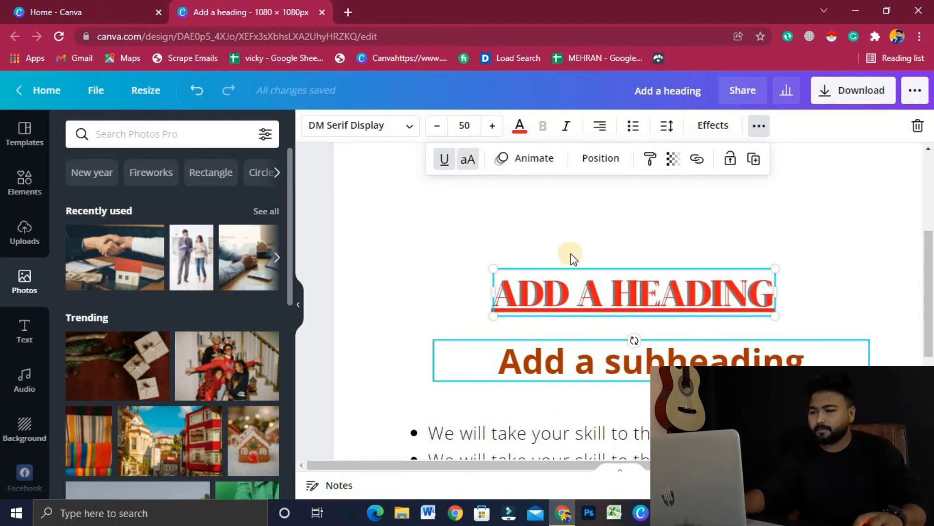
pyautogui.click(469, 168)
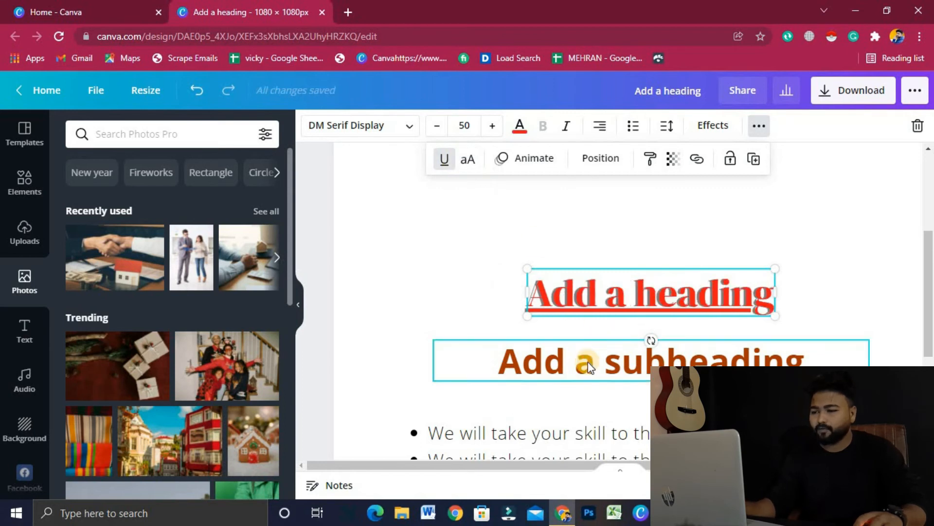
pyautogui.click(588, 361)
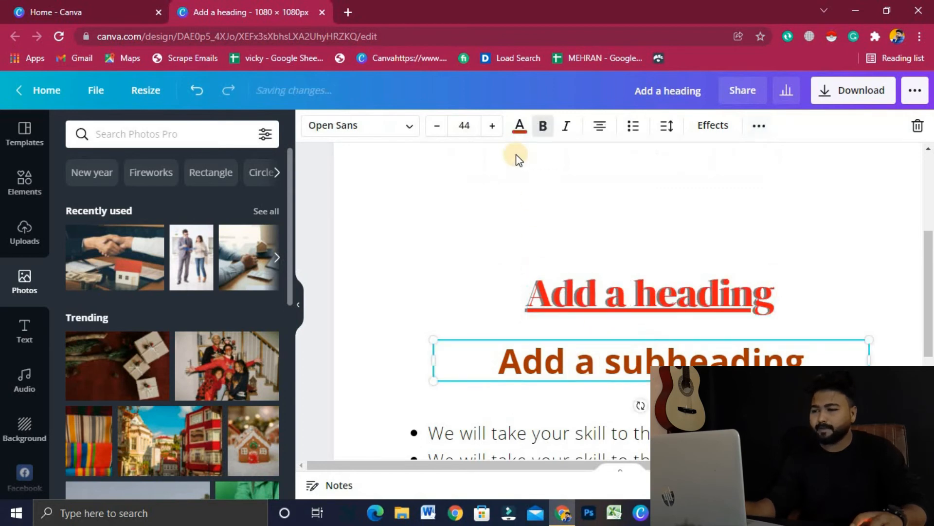
pyautogui.click(759, 126)
pyautogui.click(467, 159)
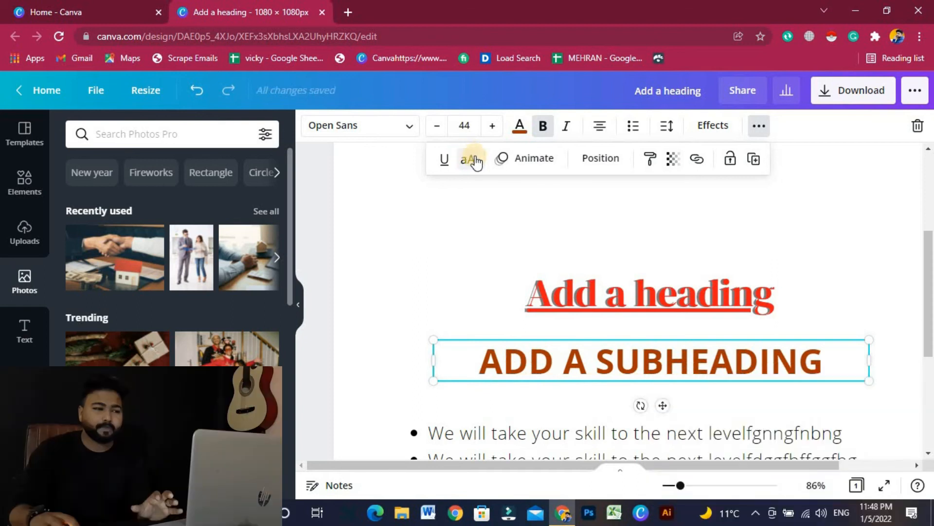
pyautogui.click(477, 163)
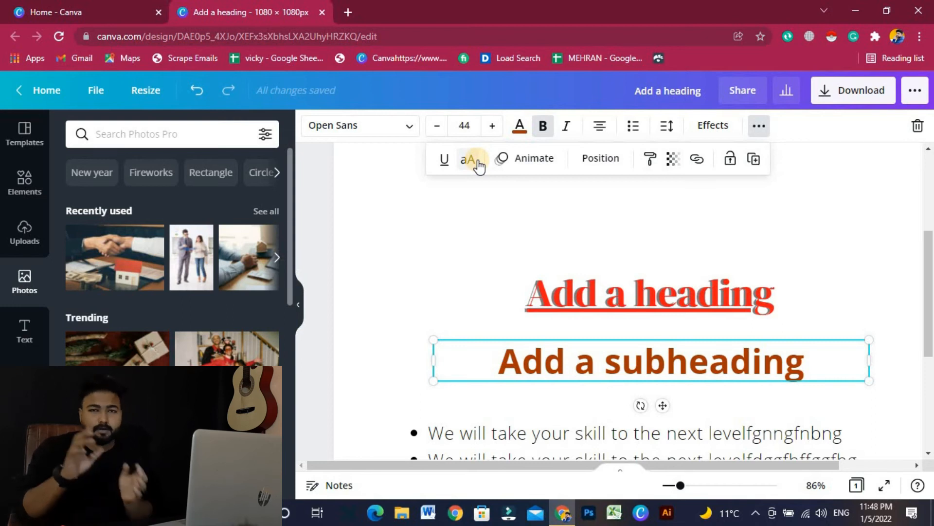
# Step: Apply the Block text animation to the subheading
pyautogui.click(533, 160)
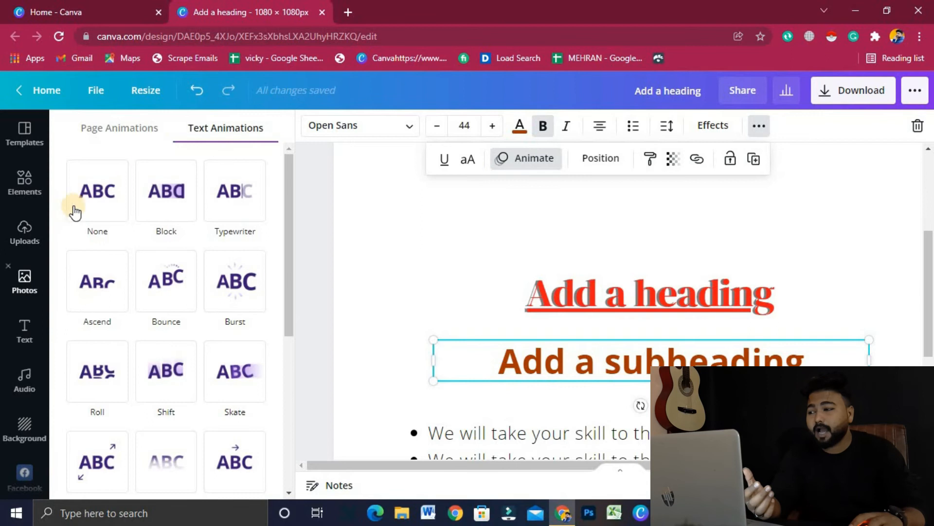
pyautogui.click(158, 217)
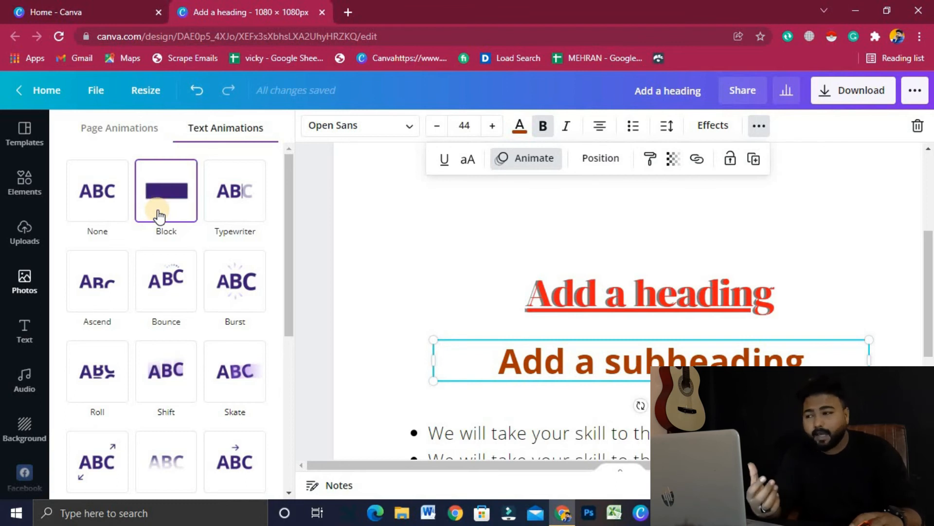
# Step: Preview the Block text animation on the subheading and undo it
pyautogui.click(157, 210)
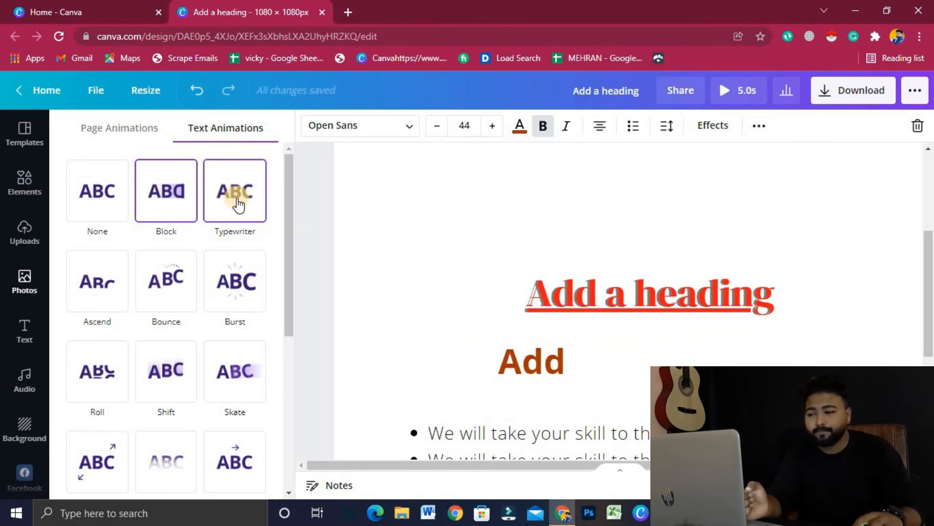
pyautogui.hotkey('ctrl', 'z')
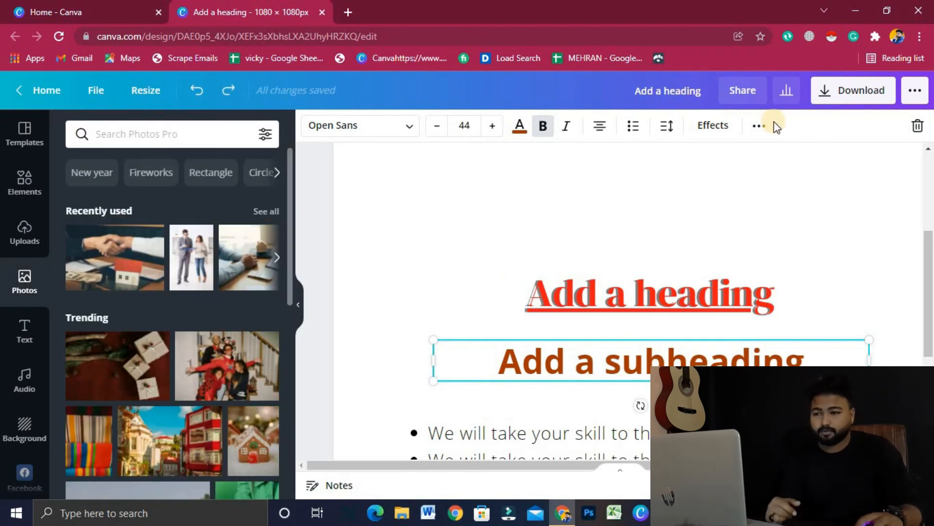
# Step: Align the subheading to the vertical middle of the page using the position options
pyautogui.click(753, 127)
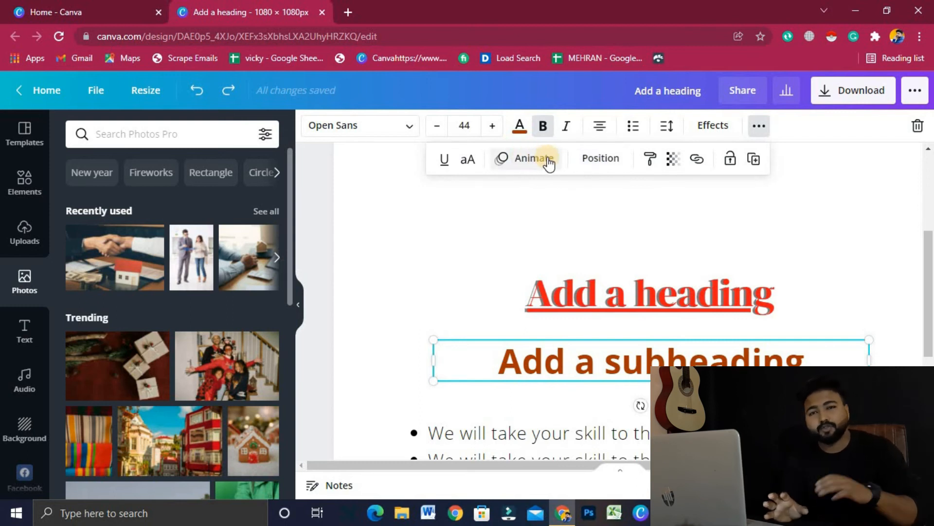
pyautogui.click(596, 162)
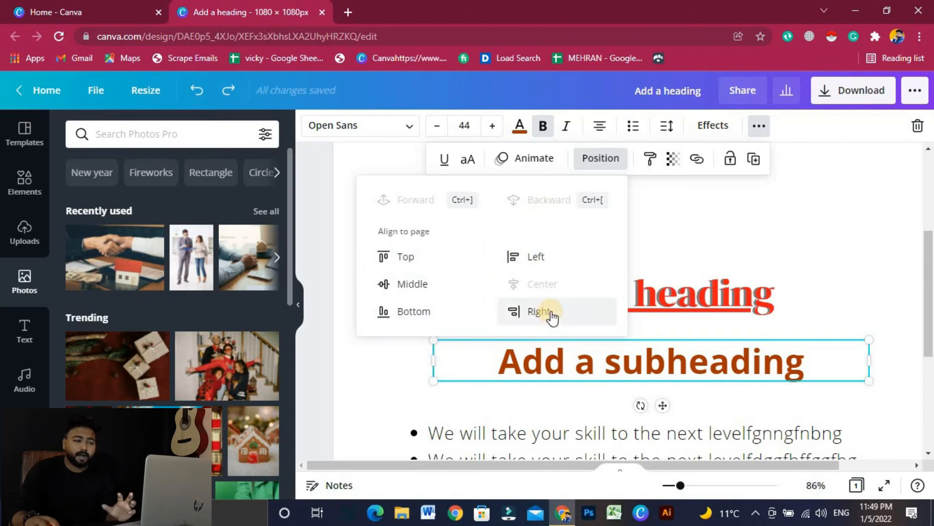
pyautogui.click(420, 291)
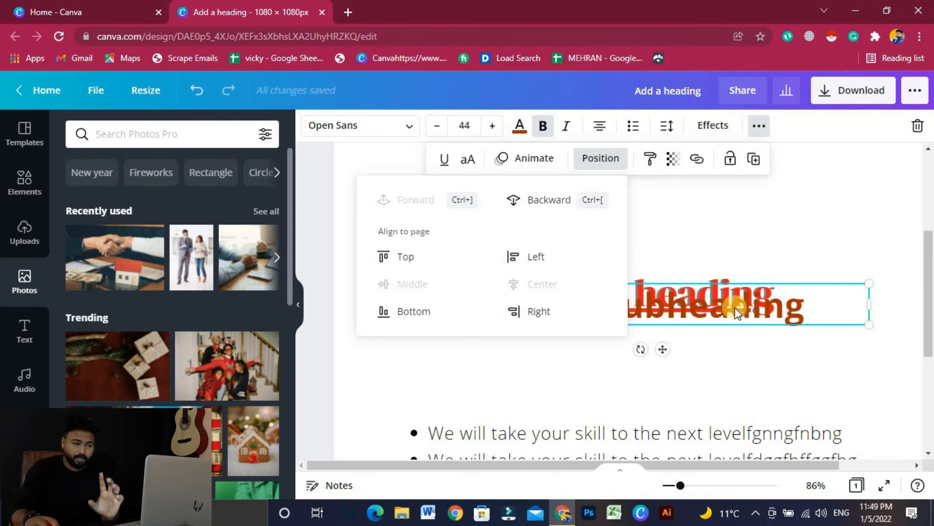
# Step: Try aligning the subheading to the left, top, bottom and right edges of the page in turn
pyautogui.click(548, 260)
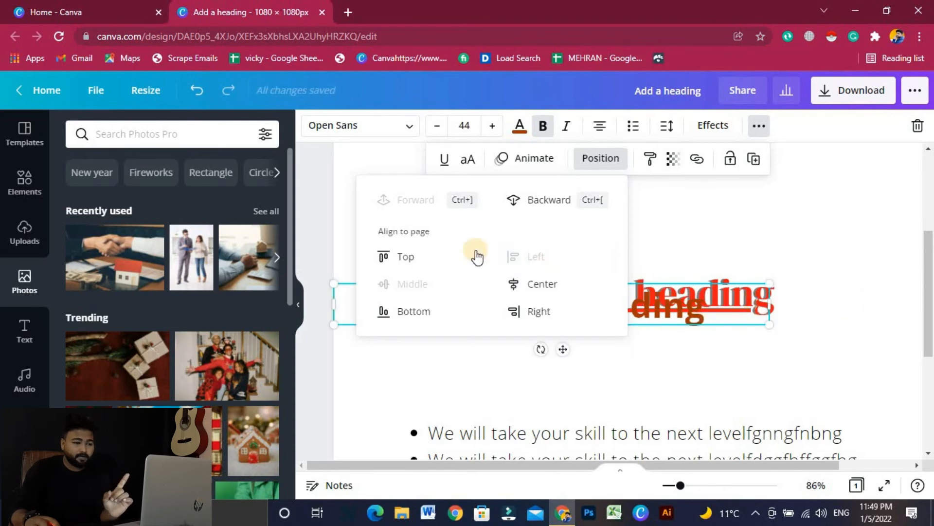
pyautogui.click(431, 258)
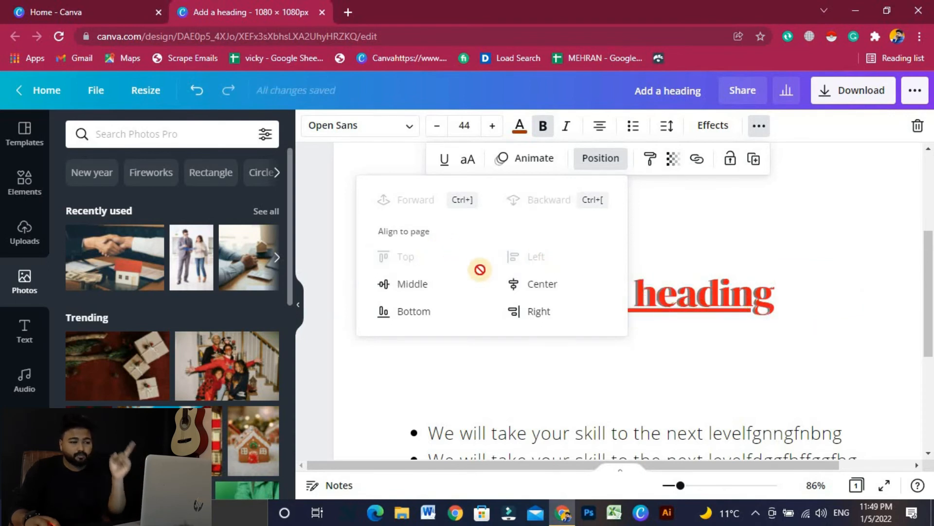
pyautogui.click(409, 311)
pyautogui.scroll(-7, 622, 363)
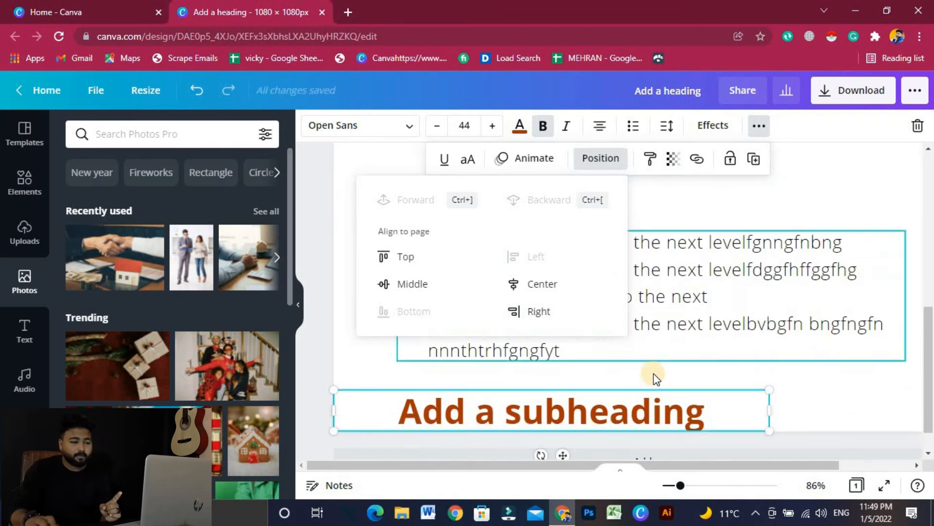
pyautogui.scroll(2, 737, 383)
pyautogui.click(538, 312)
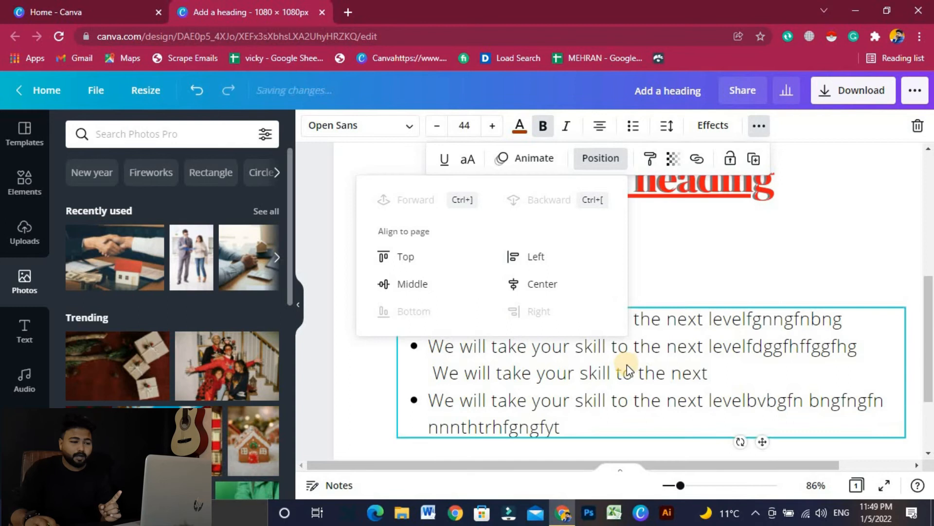
pyautogui.scroll(-3, 627, 364)
pyautogui.scroll(5, 563, 349)
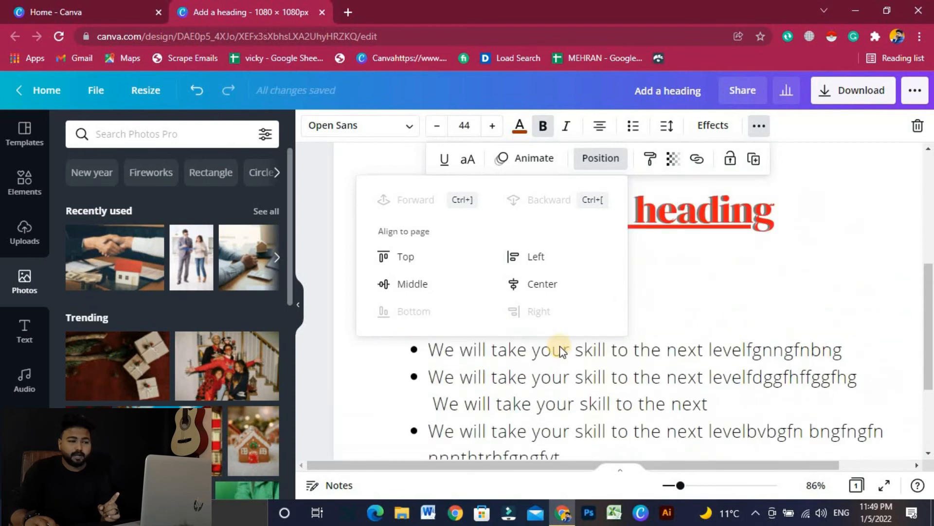
# Step: Align the subheading to the horizontal center and vertical middle of the page
pyautogui.click(536, 297)
pyautogui.scroll(-5, 689, 371)
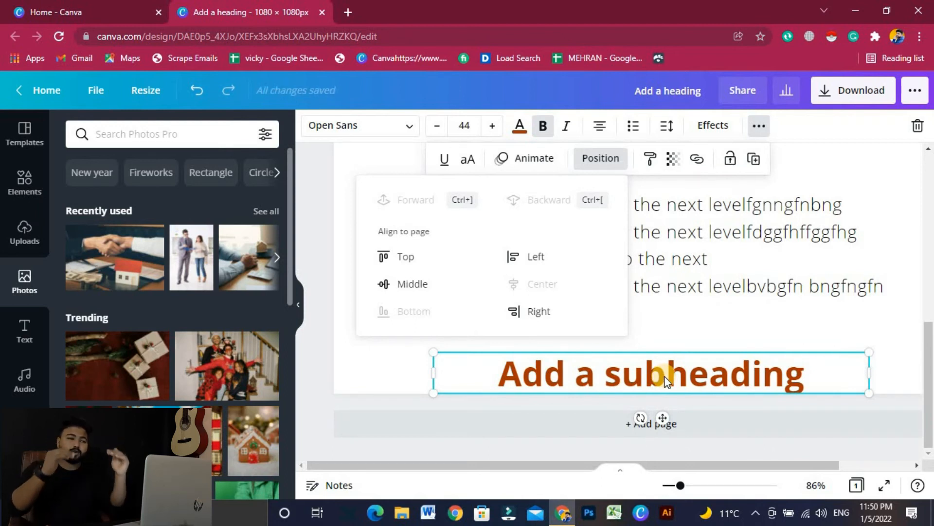
pyautogui.click(429, 286)
pyautogui.scroll(5, 679, 334)
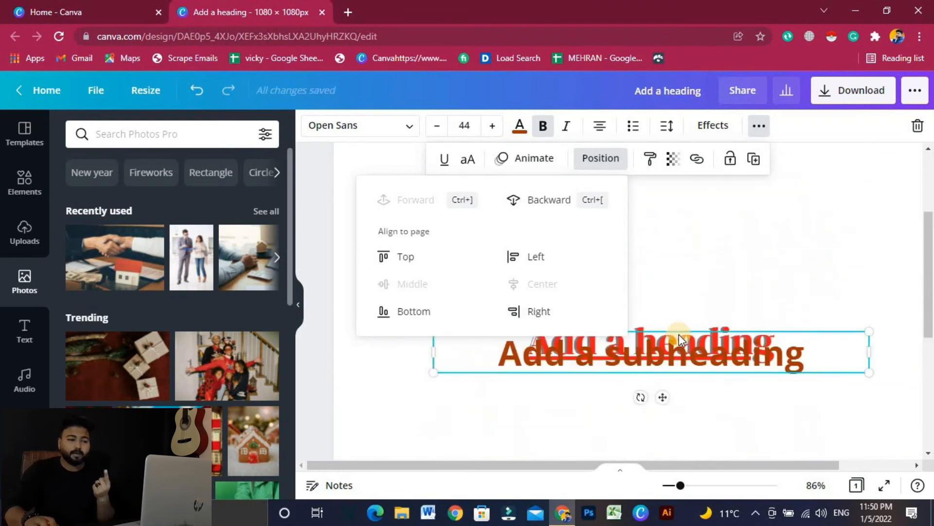
# Step: Deselect the text, show the elements library and add a circle shape to the page
pyautogui.click(679, 335)
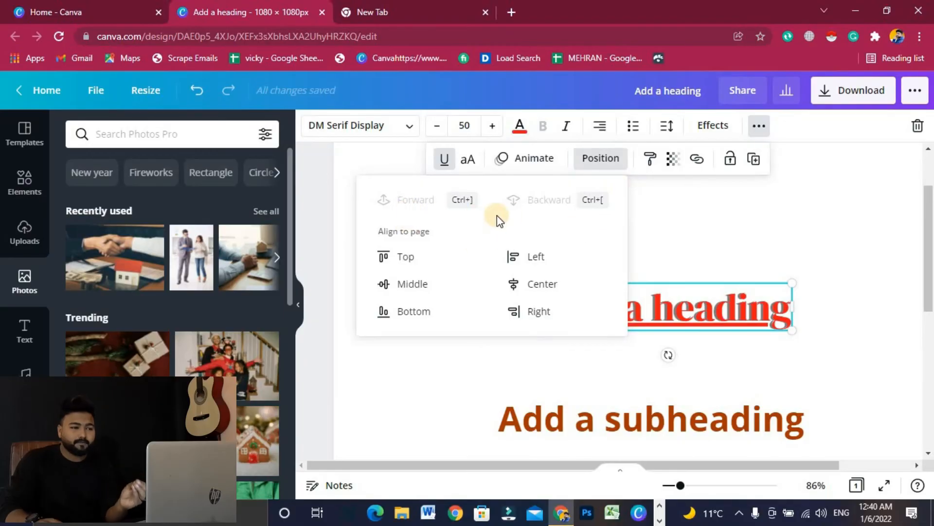
pyautogui.click(667, 224)
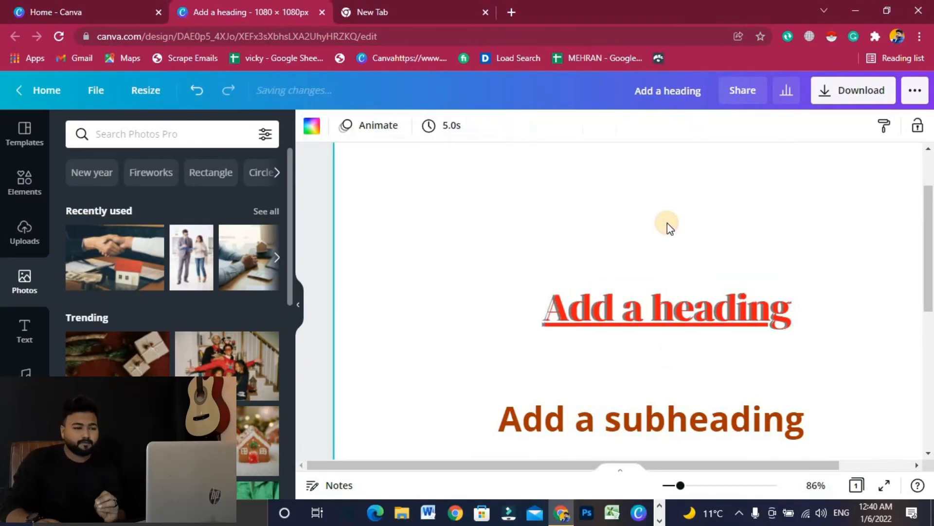
pyautogui.scroll(-2, 667, 224)
pyautogui.click(23, 193)
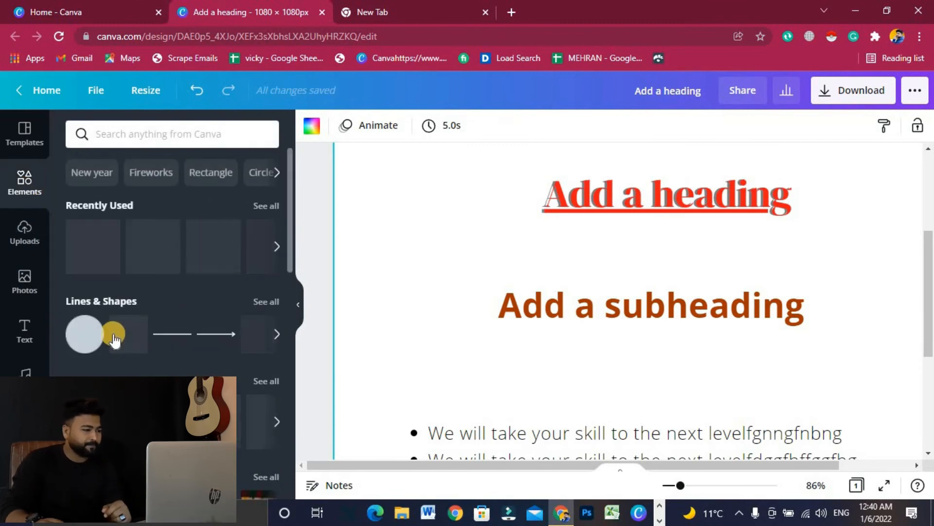
pyautogui.press('c')
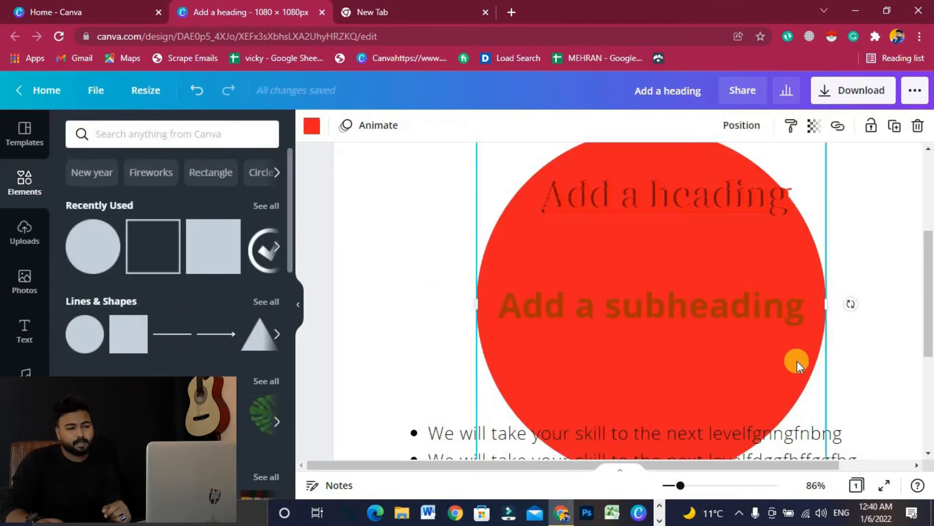
# Step: Shrink the circle and place it so that it overlaps the beginnings of the heading and subheading
pyautogui.scroll(4, 803, 341)
pyautogui.moveTo(821, 333); pyautogui.dragTo(642, 423)
pyautogui.scroll(-5, 641, 411)
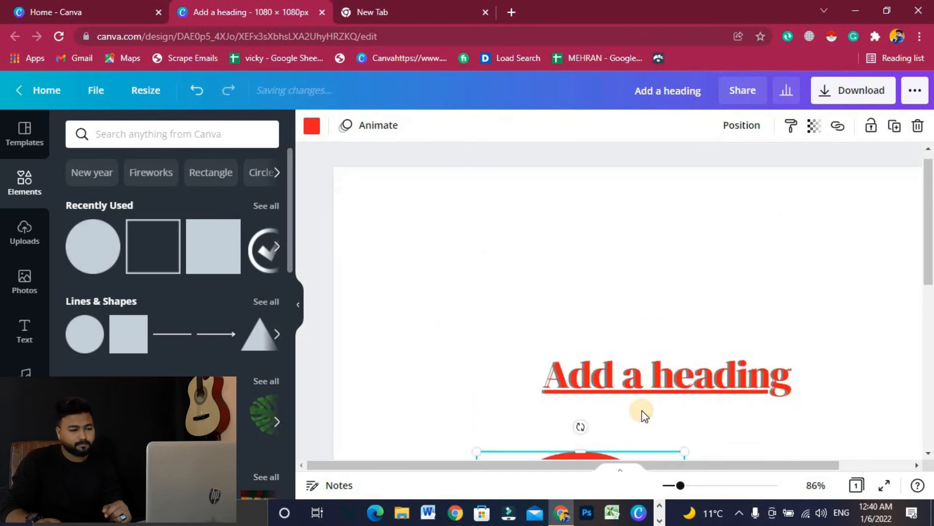
pyautogui.moveTo(641, 346); pyautogui.dragTo(511, 257)
pyautogui.click(650, 256)
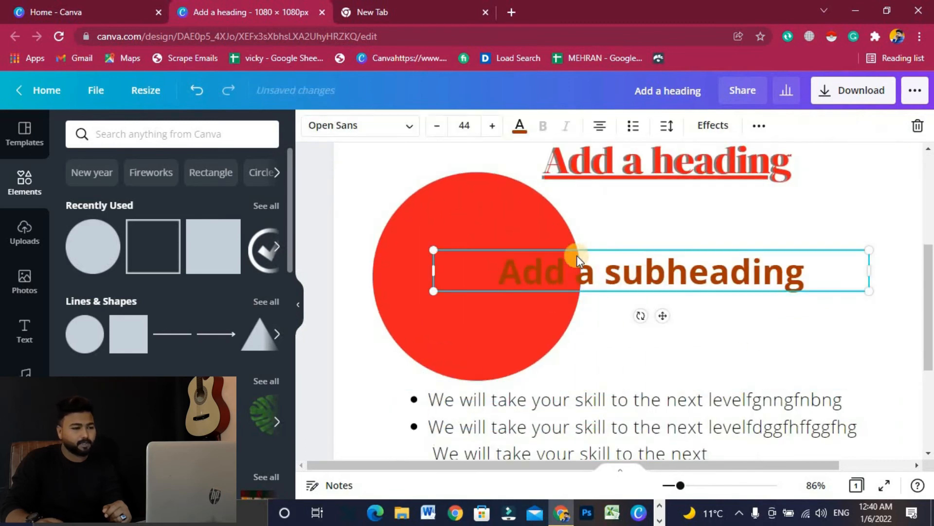
pyautogui.moveTo(490, 226); pyautogui.dragTo(532, 183)
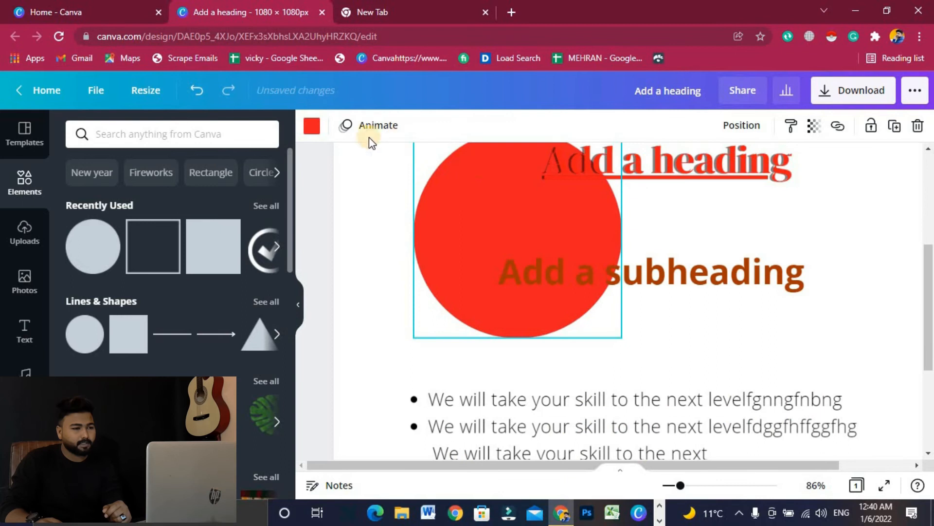
# Step: Change the circle's fill color to black from the document colors
pyautogui.click(312, 126)
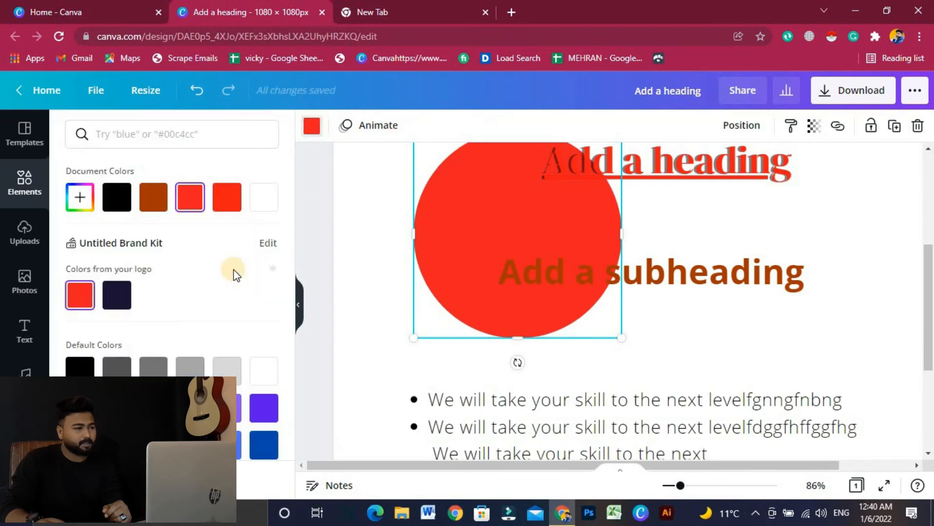
pyautogui.click(117, 197)
pyautogui.scroll(3, 758, 275)
pyautogui.scroll(-3, 755, 269)
pyautogui.scroll(3, 754, 269)
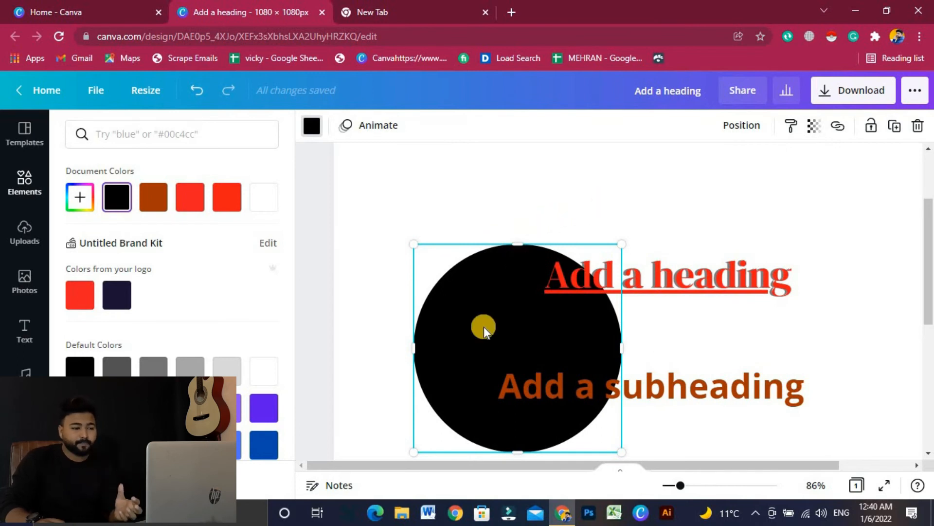
# Step: Send the heading backward behind the black circle and deselect it
pyautogui.click(672, 285)
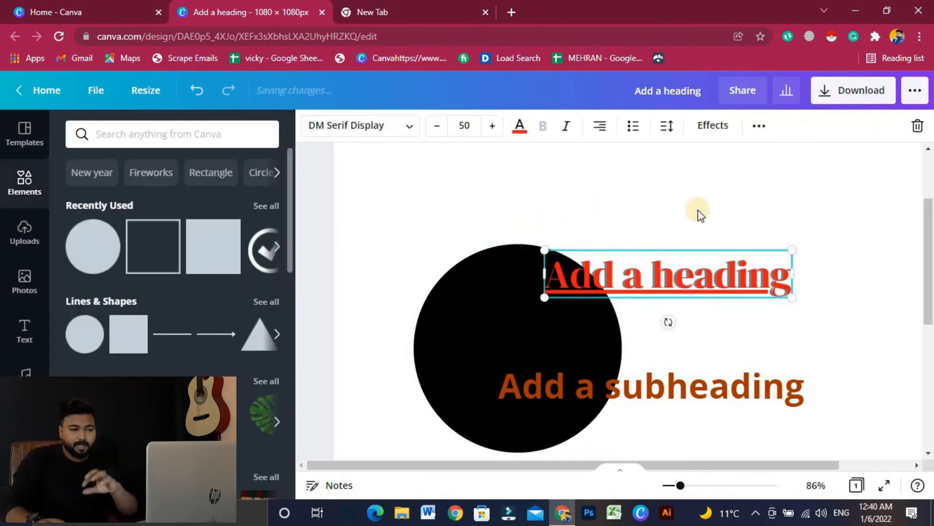
pyautogui.click(758, 127)
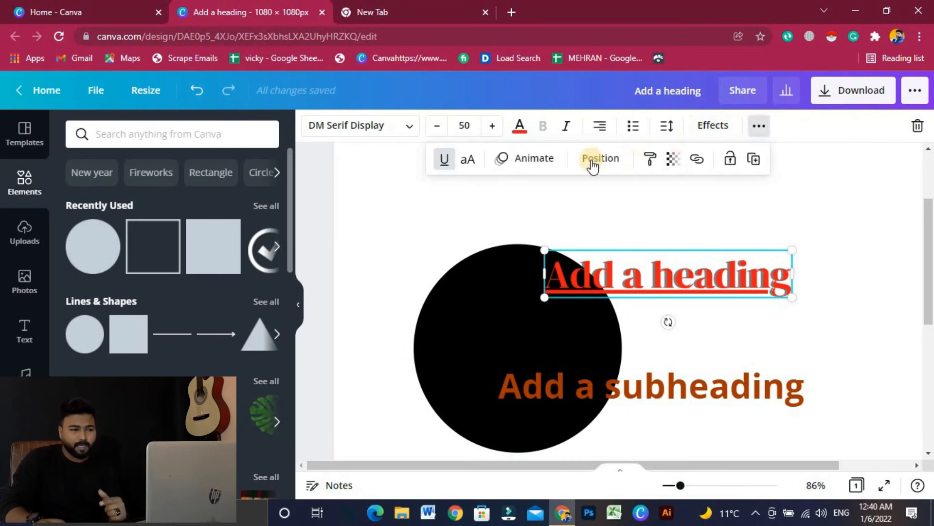
pyautogui.click(593, 164)
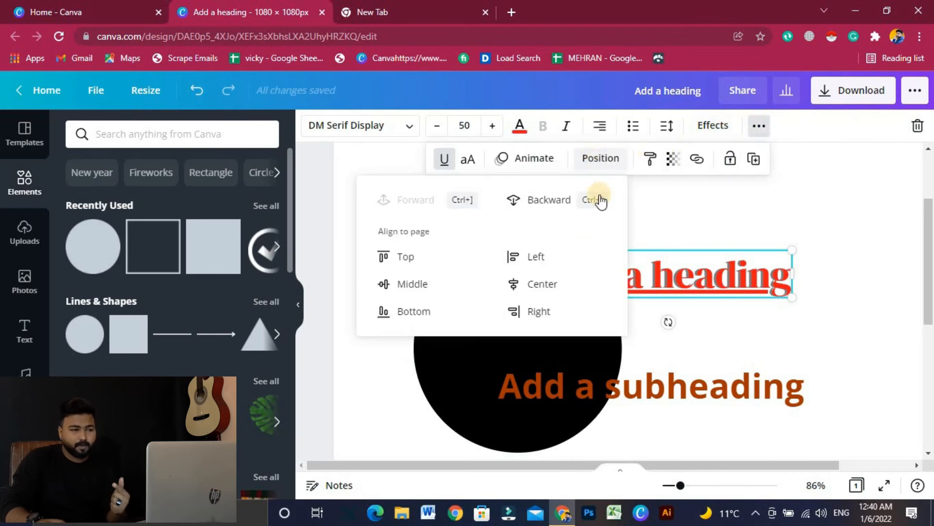
pyautogui.click(572, 203)
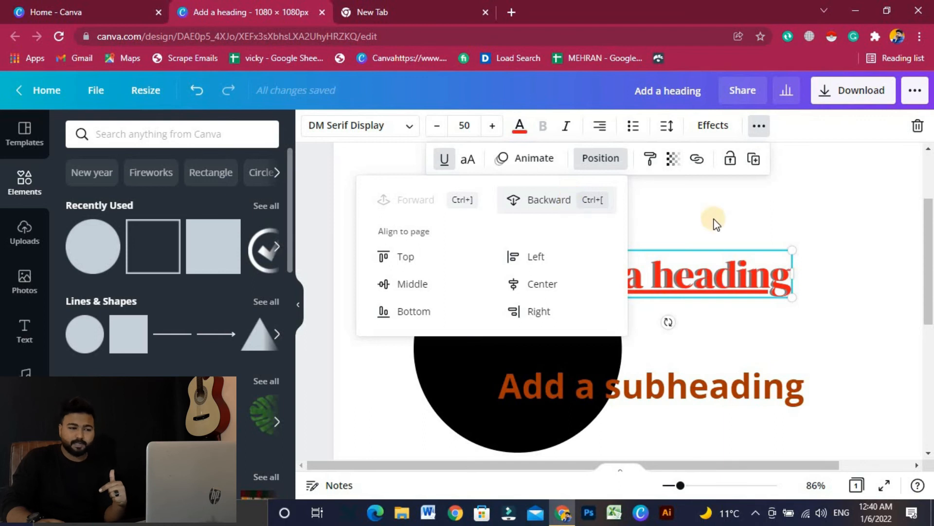
pyautogui.click(873, 251)
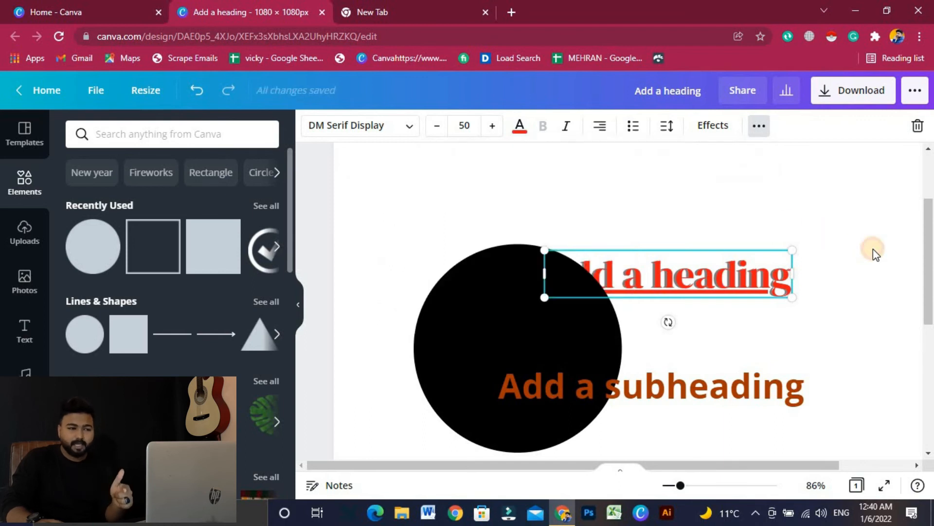
pyautogui.click(874, 251)
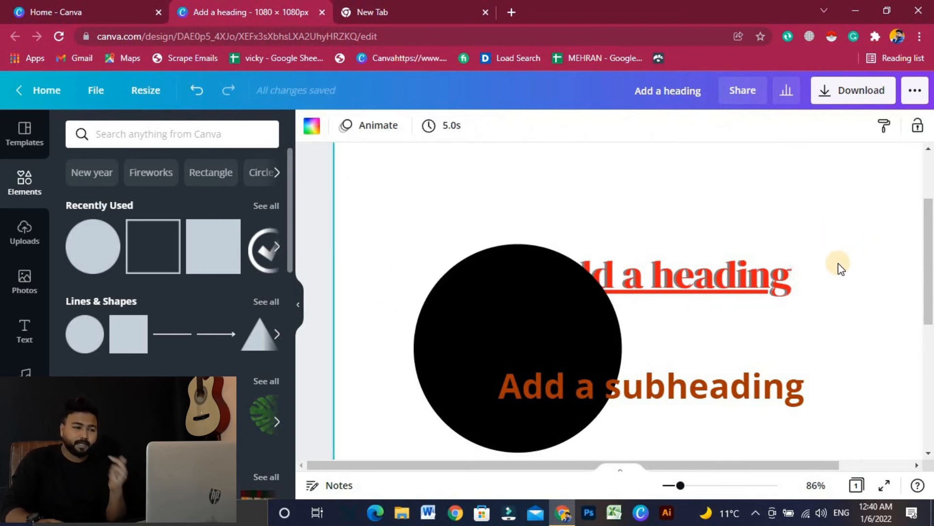
# Step: Bring the heading forward in front of the black circle and deselect it
pyautogui.click(723, 290)
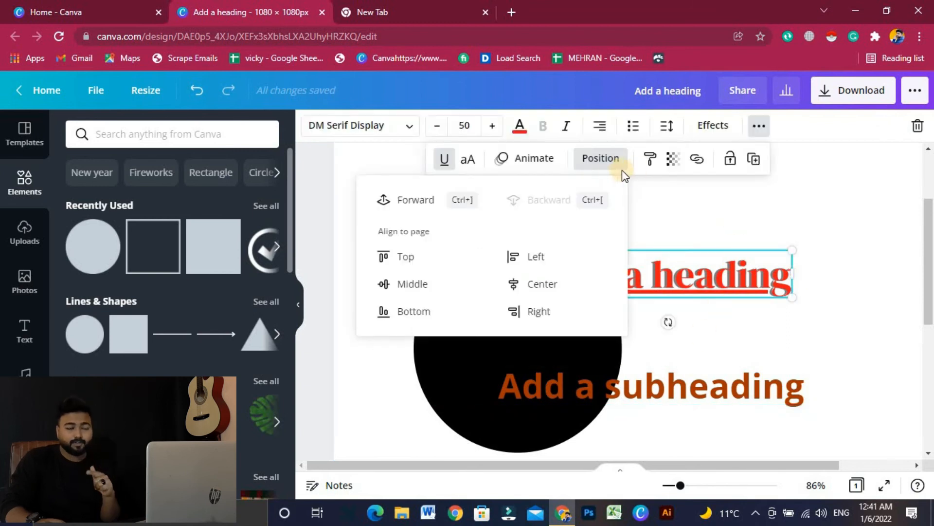
pyautogui.click(405, 198)
pyautogui.click(852, 251)
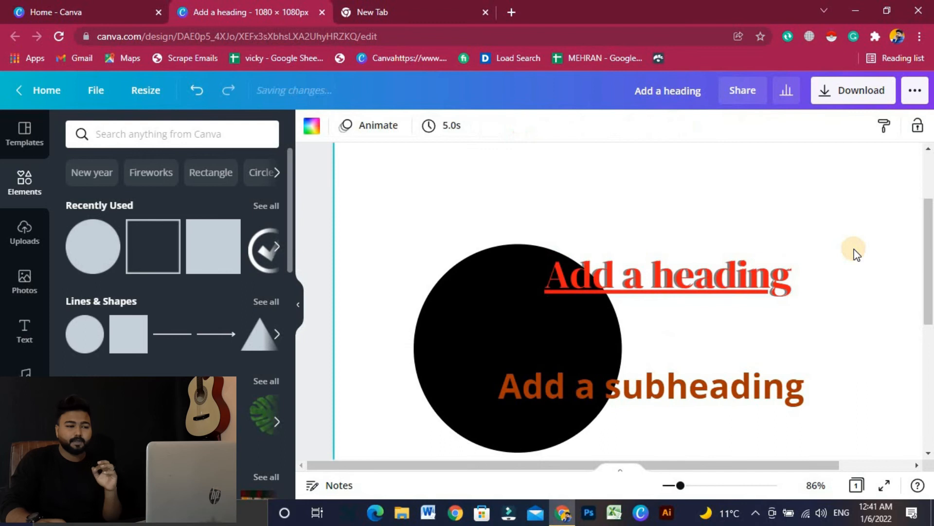
# Step: Copy the heading's style onto the page background and undo the resulting color change
pyautogui.click(764, 275)
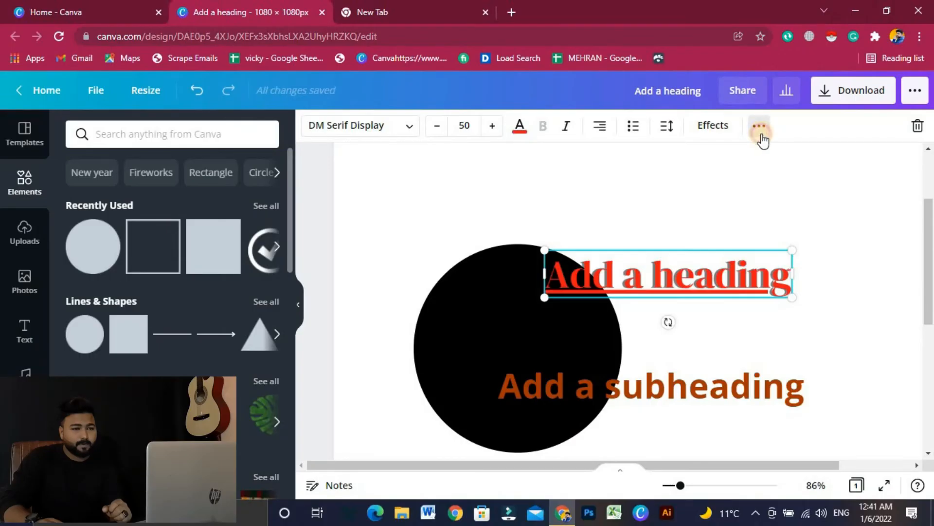
pyautogui.click(760, 126)
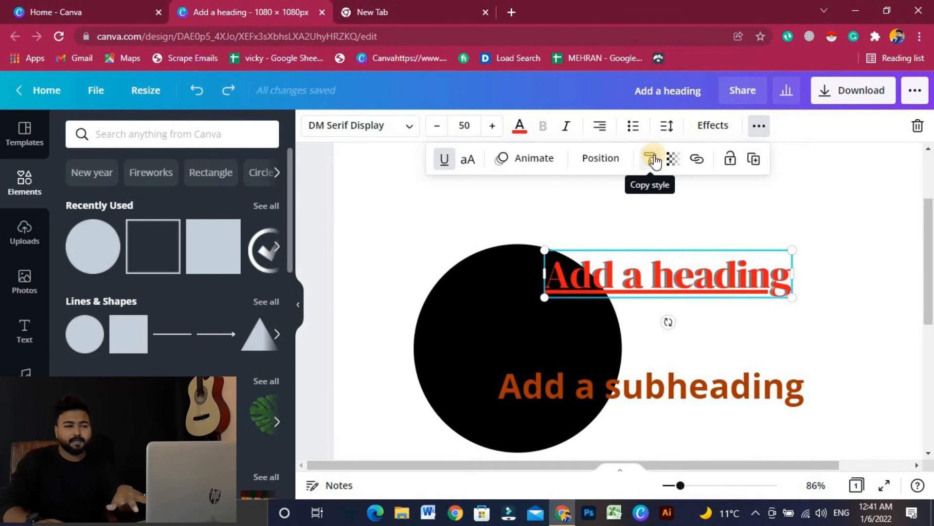
pyautogui.click(650, 217)
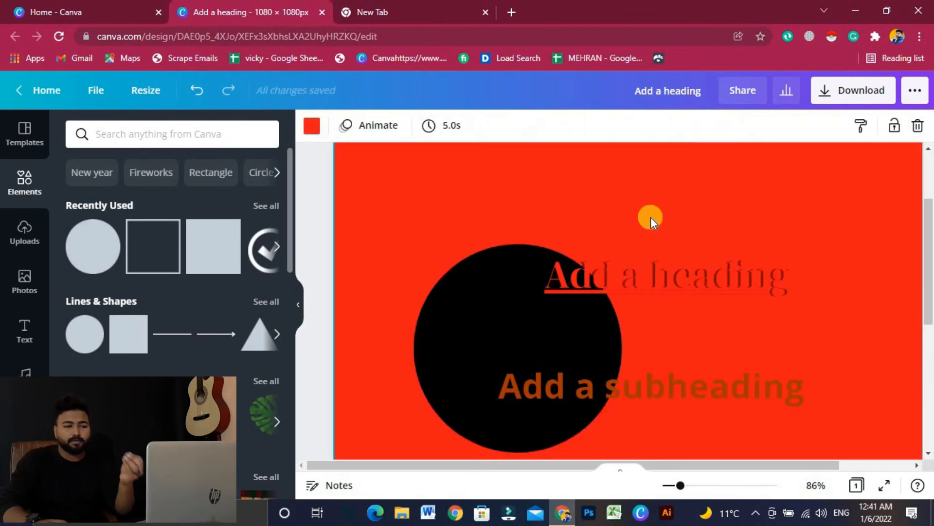
pyautogui.hotkey('ctrl', 'z')
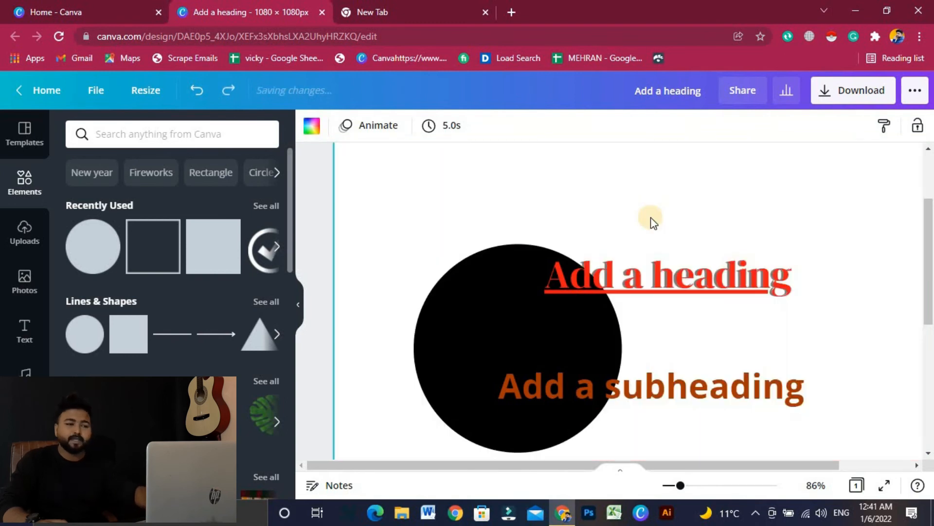
# Step: Move the heading onto the black circle, partly overlapping its edge
pyautogui.click(691, 269)
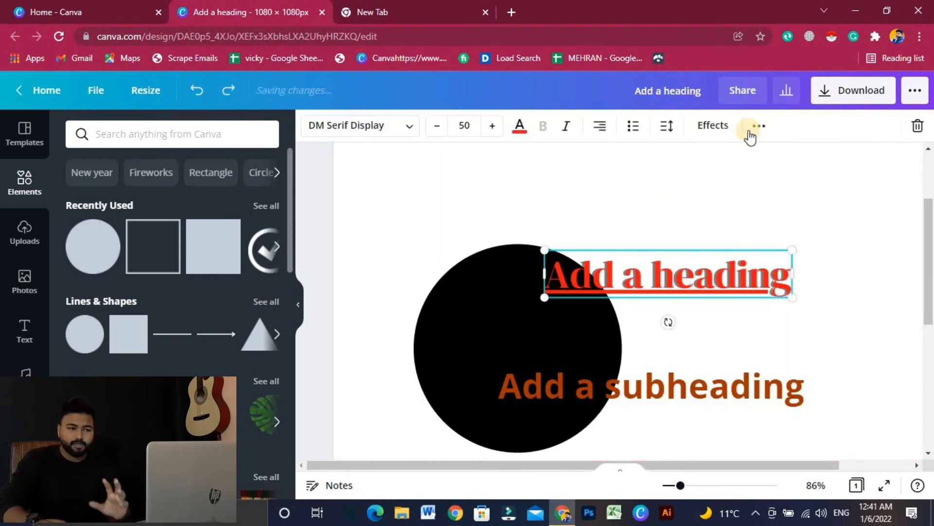
pyautogui.click(750, 131)
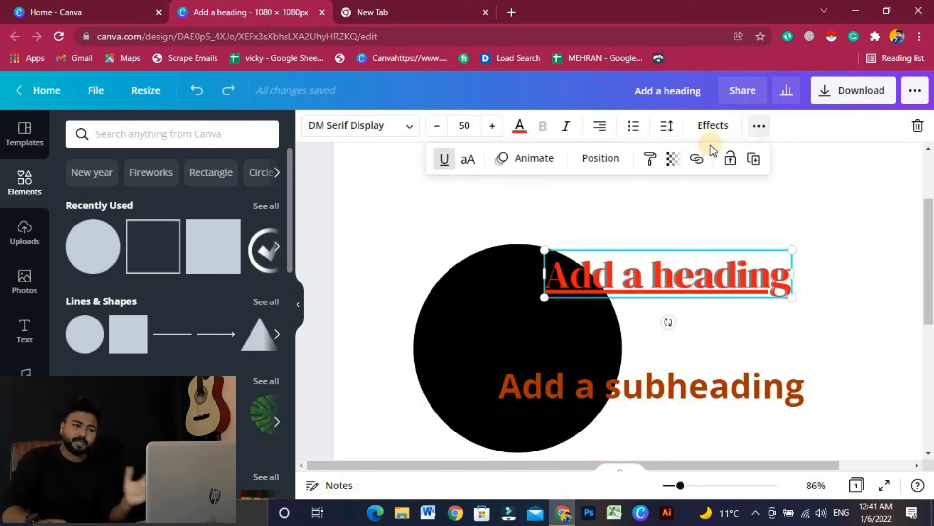
pyautogui.click(678, 157)
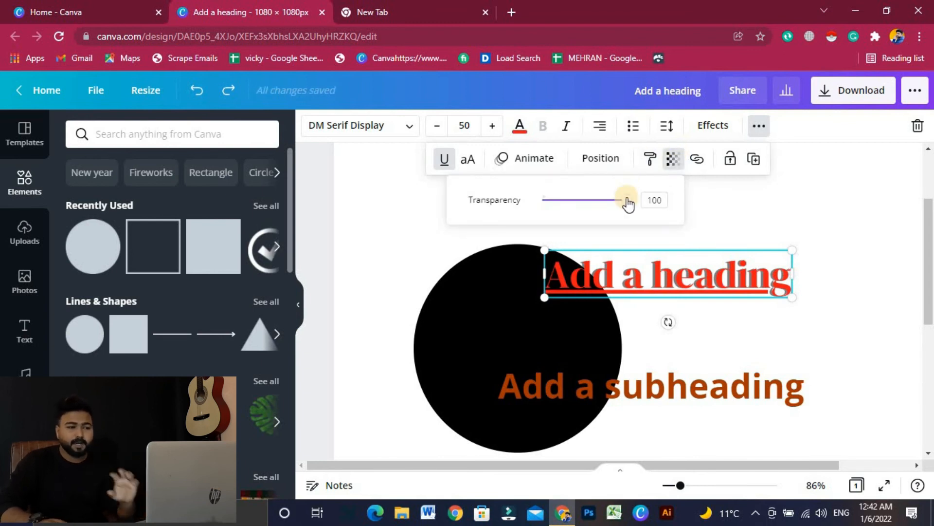
pyautogui.moveTo(668, 292); pyautogui.dragTo(558, 323)
# Step: Try varying the heading's transparency and return it to 100
pyautogui.click(758, 125)
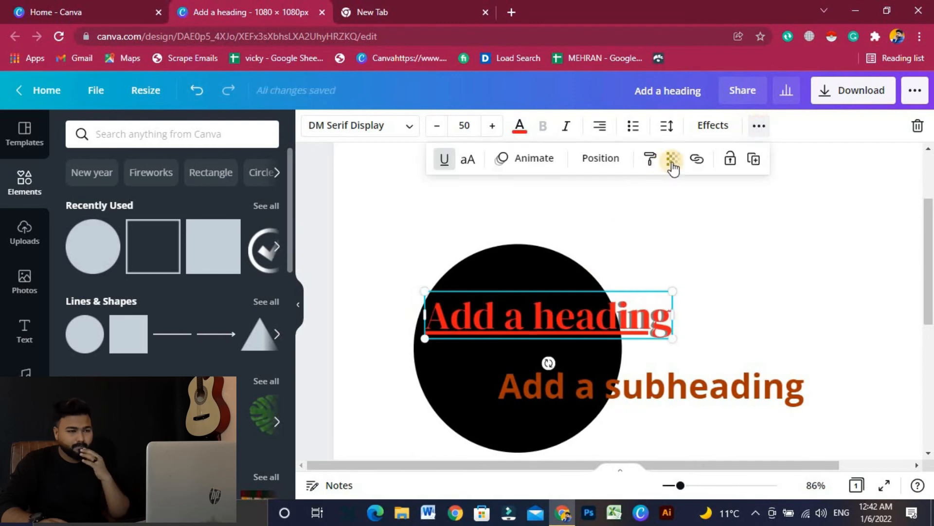
pyautogui.click(672, 164)
pyautogui.moveTo(630, 214); pyautogui.dragTo(653, 202)
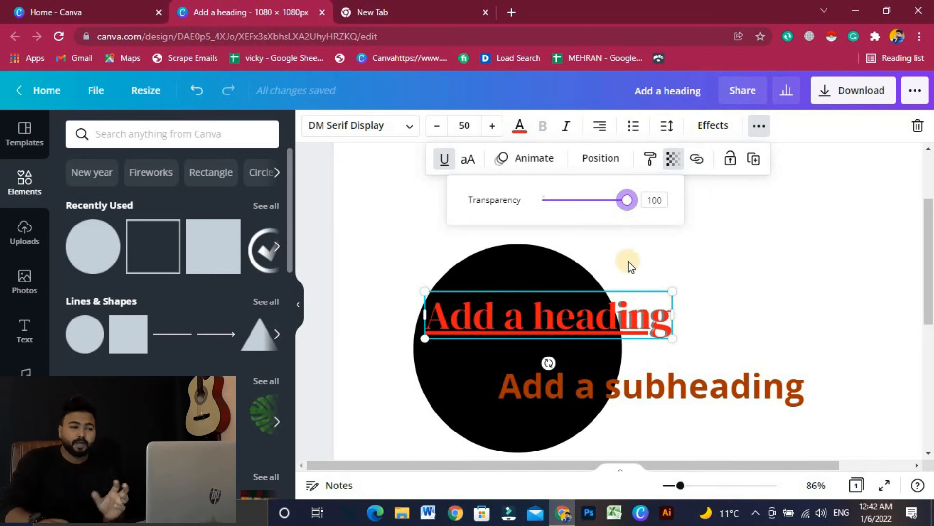
# Step: View the link options for the heading and close them without adding a link
pyautogui.click(696, 159)
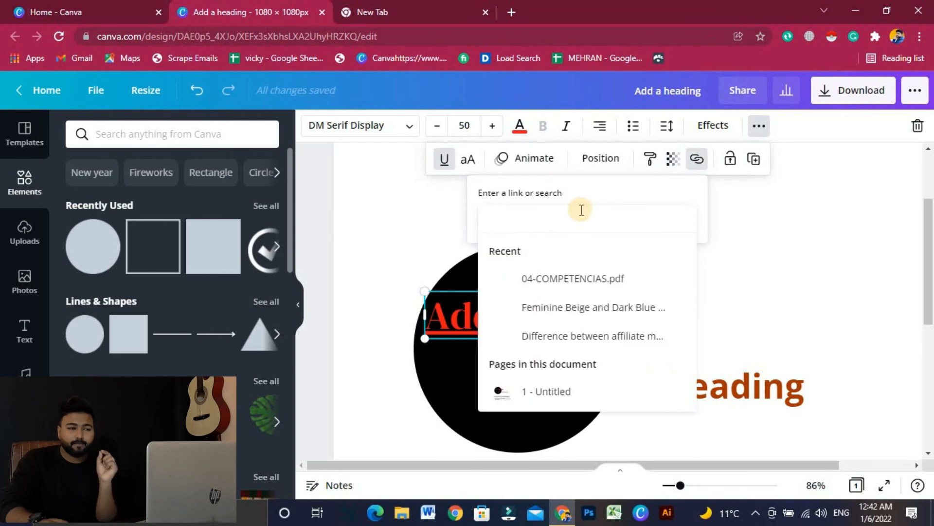
pyautogui.click(751, 259)
pyautogui.click(483, 327)
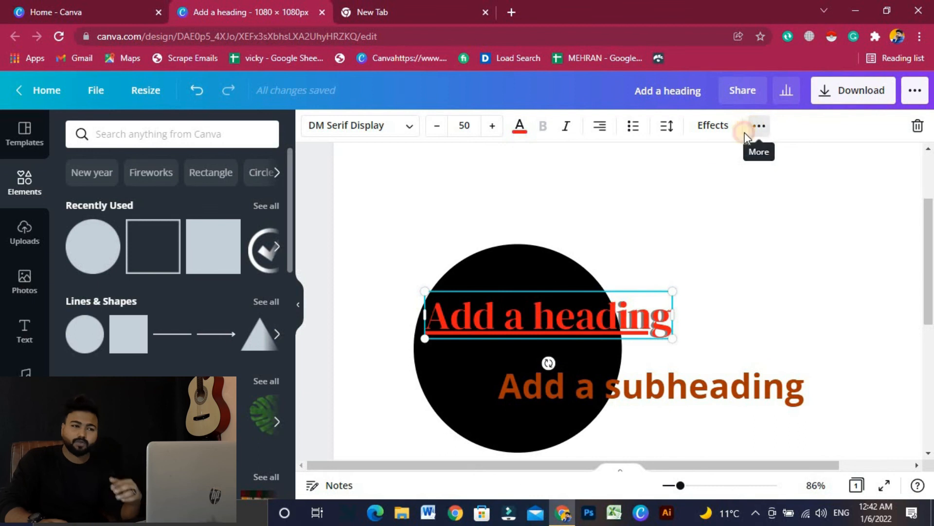
# Step: Lock the heading, test the lock by moving the circle and subheading upward, and undo the move
pyautogui.click(758, 128)
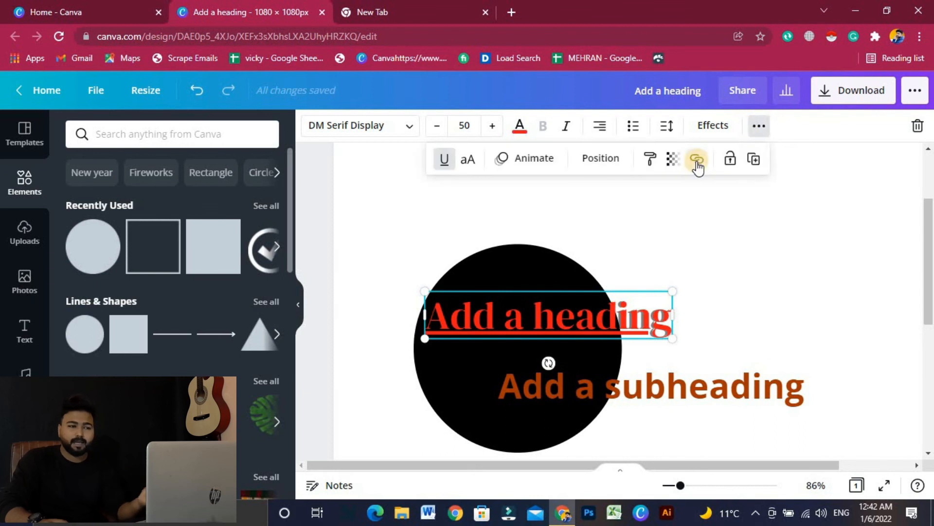
pyautogui.click(728, 160)
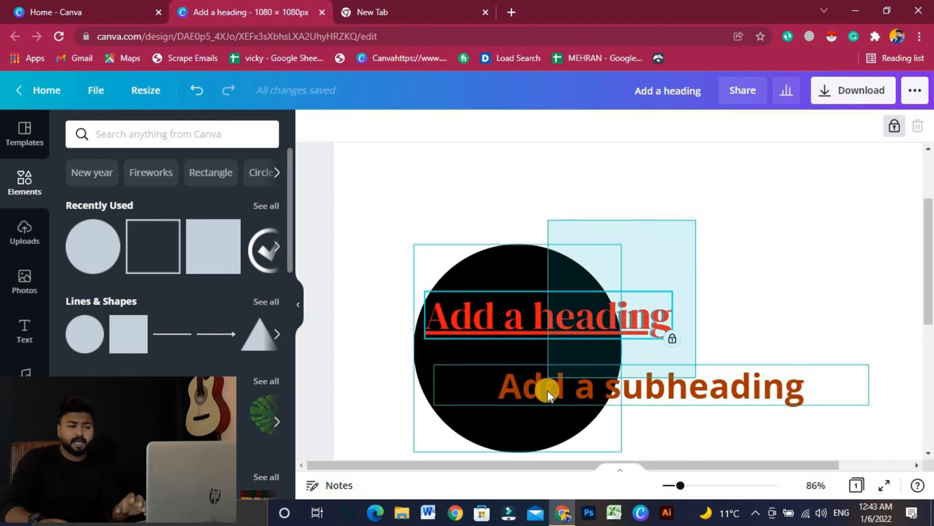
pyautogui.moveTo(548, 389); pyautogui.dragTo(539, 276)
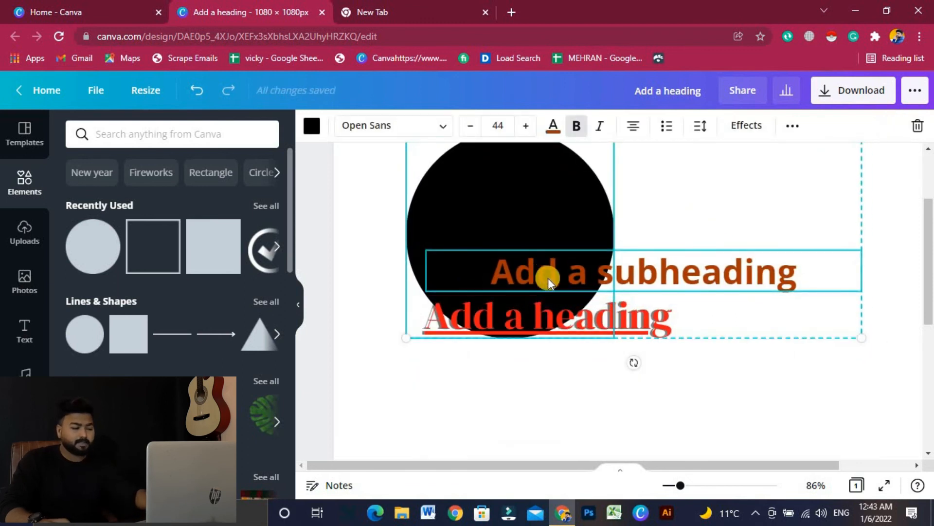
pyautogui.hotkey('ctrl', 'z')
# Step: Unlock the heading
pyautogui.click(553, 340)
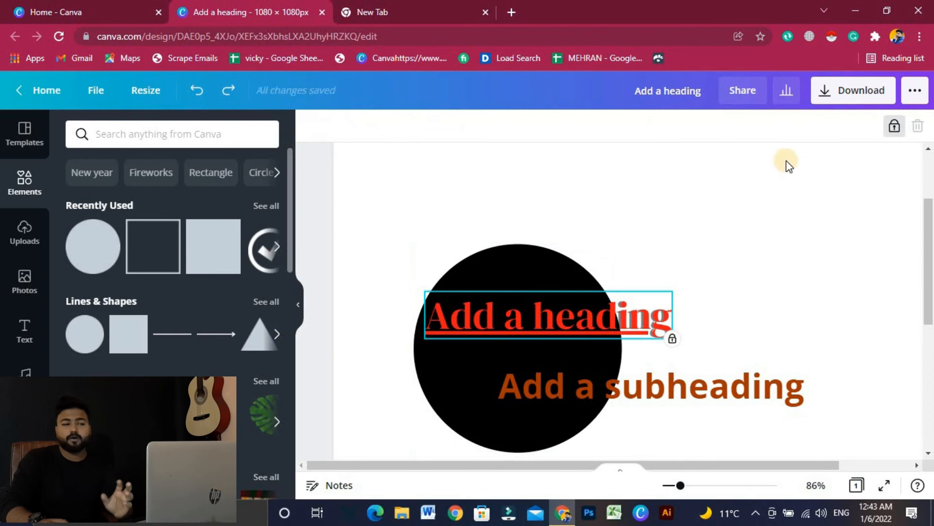
pyautogui.click(895, 128)
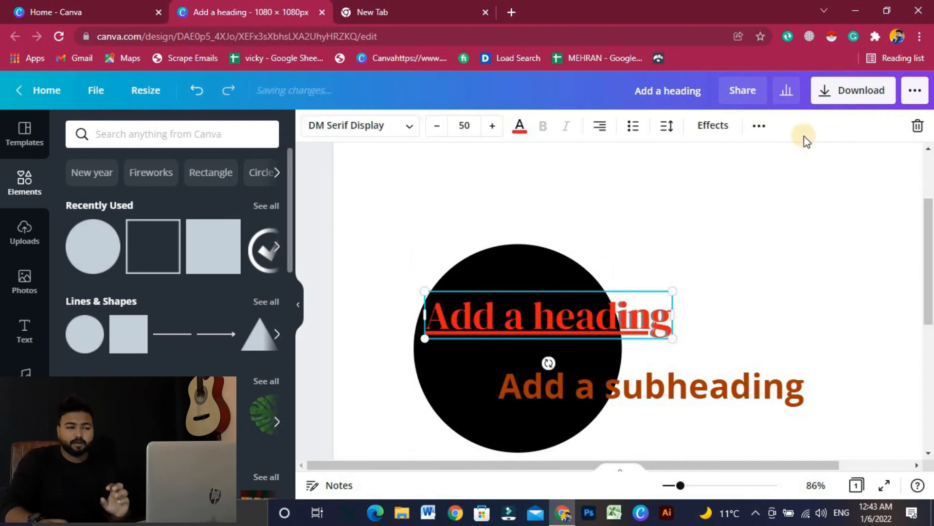
# Step: Duplicate the heading and place the copy just above the original
pyautogui.click(757, 126)
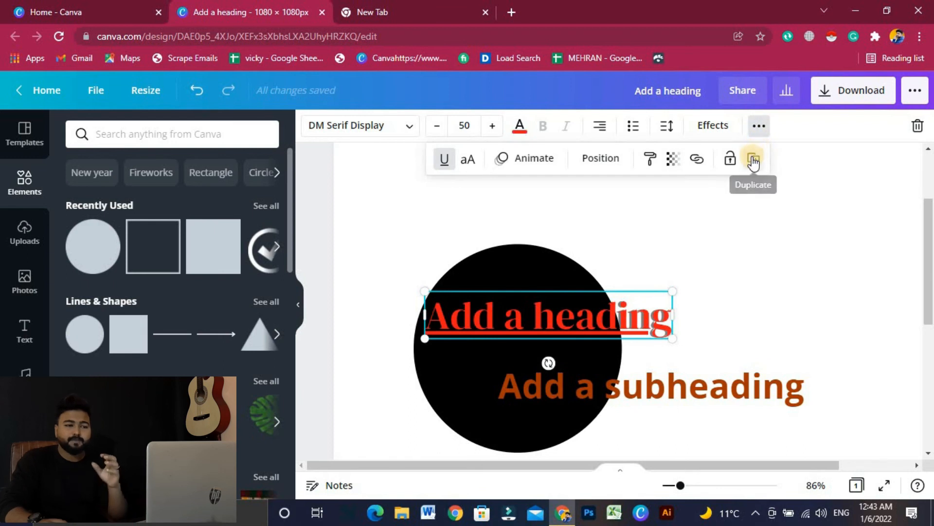
pyautogui.click(753, 161)
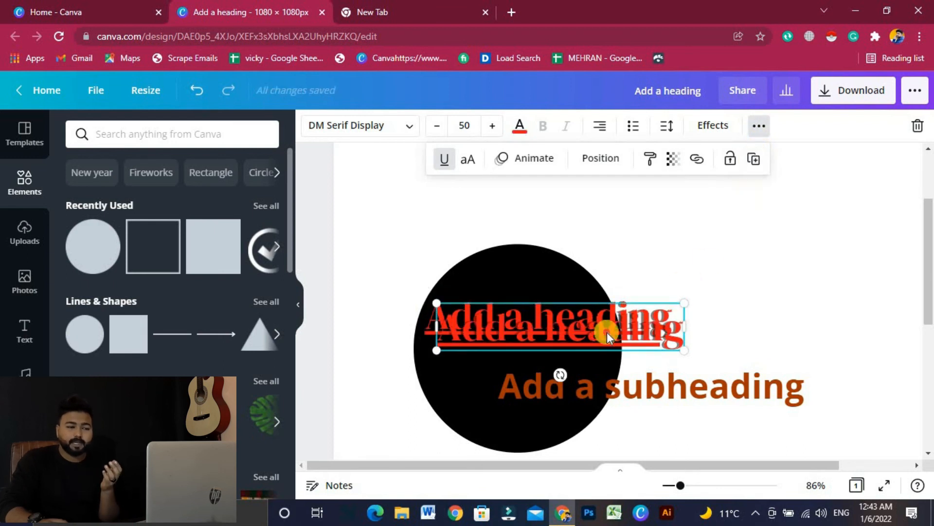
pyautogui.moveTo(606, 332); pyautogui.dragTo(650, 264)
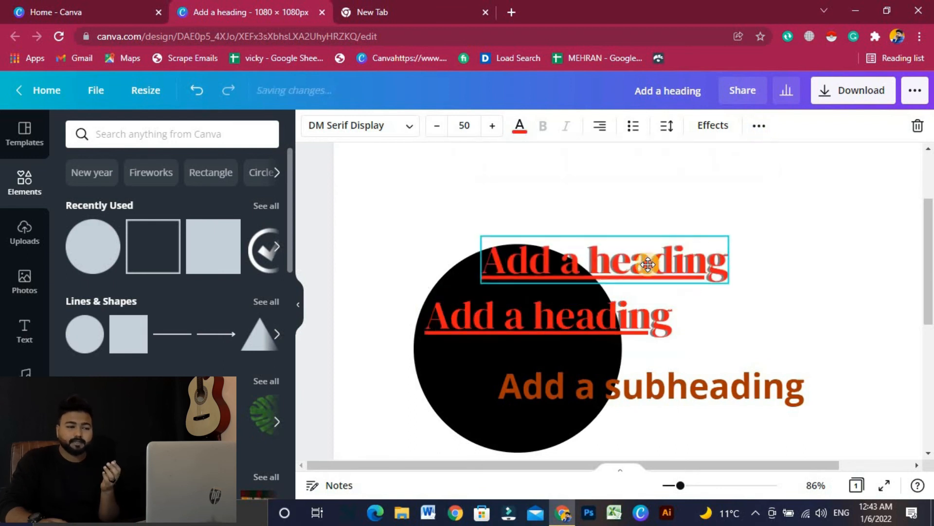
# Step: Delete the duplicated heading and select the original one
pyautogui.click(762, 129)
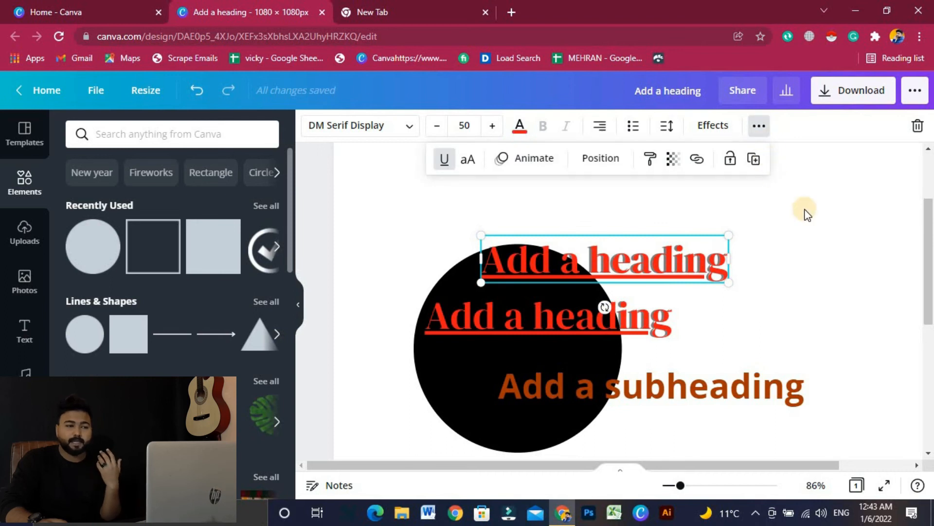
pyautogui.click(919, 128)
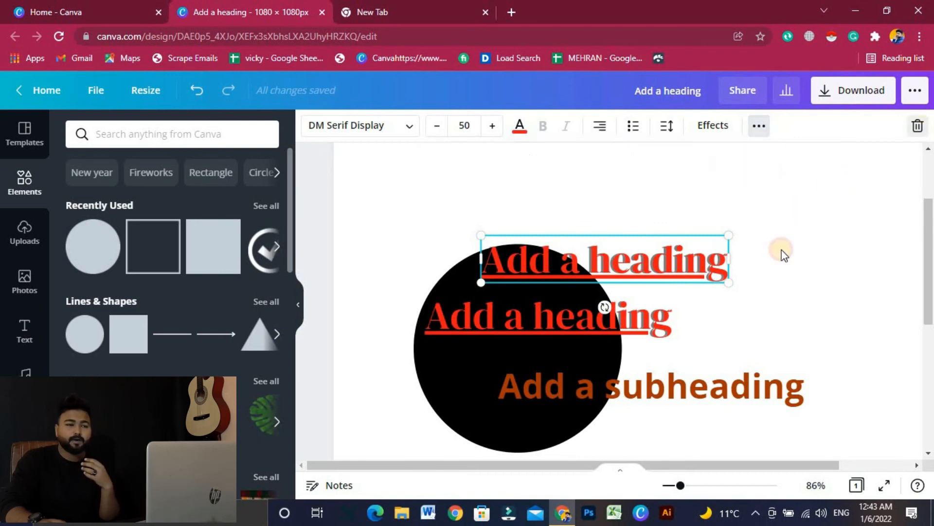
pyautogui.click(628, 326)
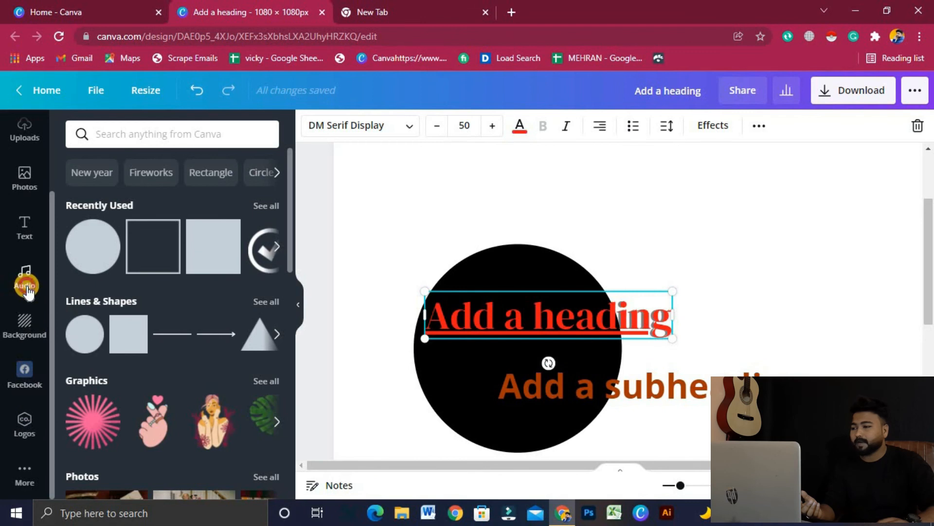
# Step: Browse the audio library and the background categories, including landscapes, patterns, gradients, food and textures
pyautogui.click(24, 282)
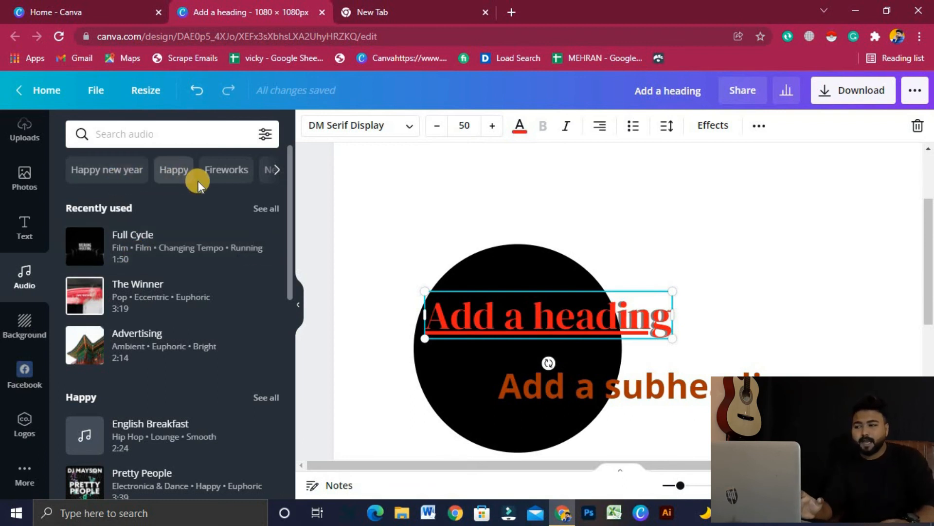
pyautogui.click(34, 322)
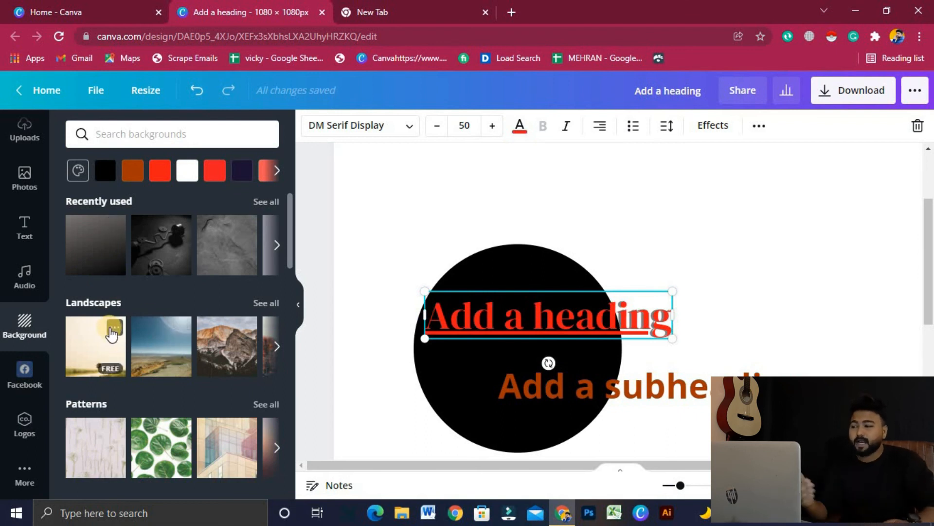
pyautogui.scroll(-2, 112, 335)
pyautogui.scroll(-4, 115, 335)
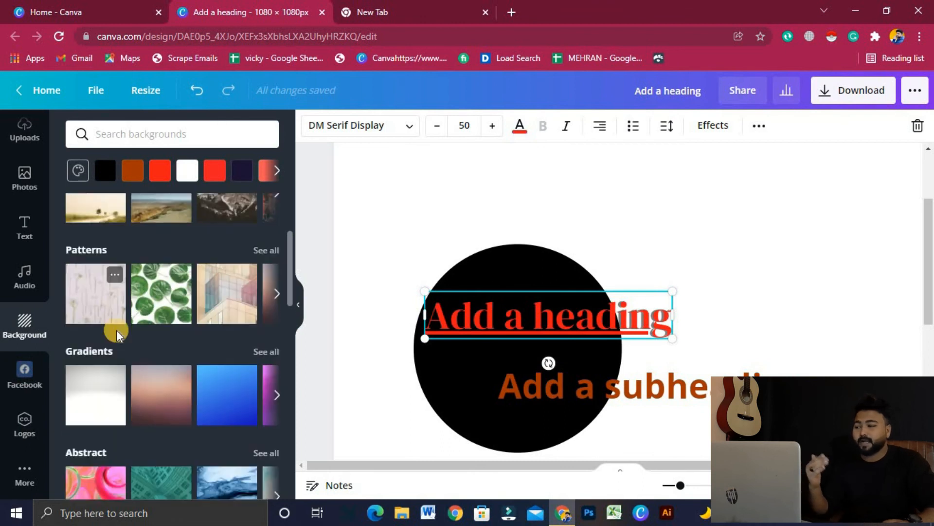
pyautogui.scroll(-4, 117, 334)
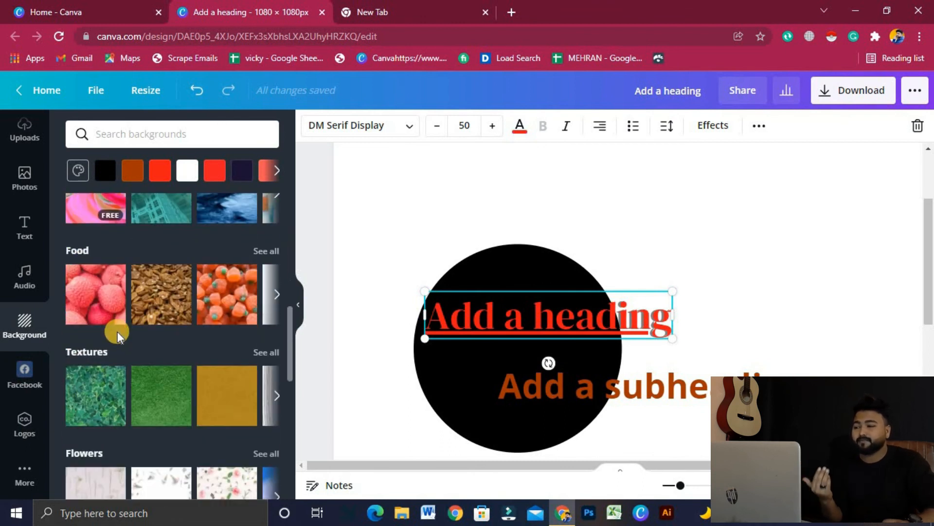
pyautogui.scroll(8, 118, 334)
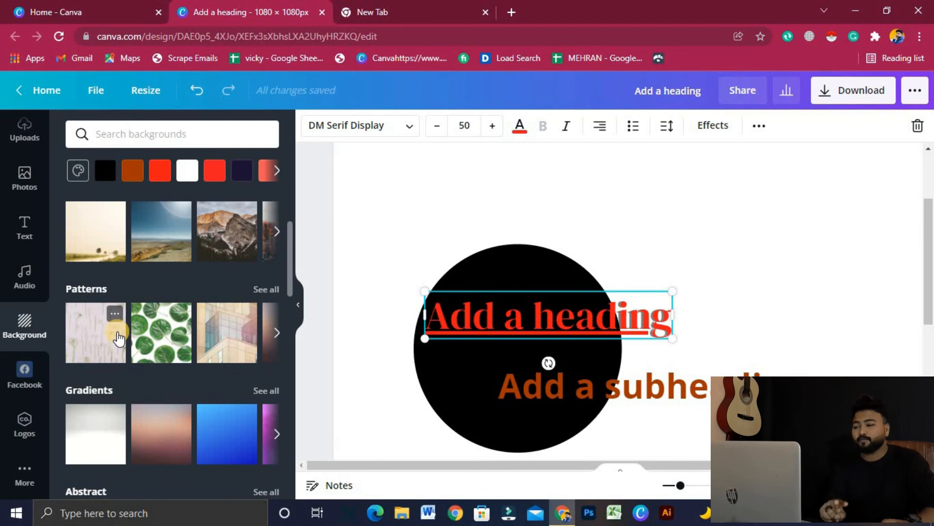
pyautogui.scroll(2, 126, 333)
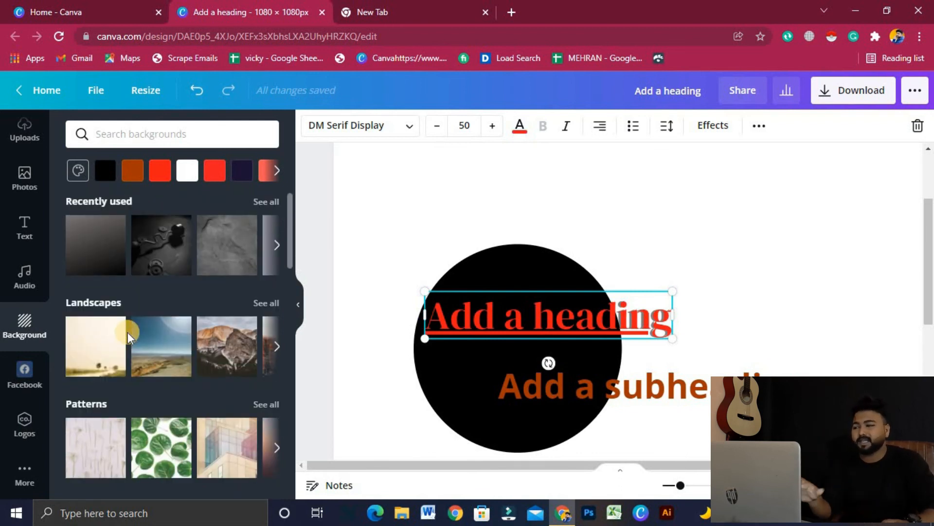
# Step: Try the peach-brown gradient and the blue gradient as the page background, with the whole page in view
pyautogui.scroll(-6, 128, 334)
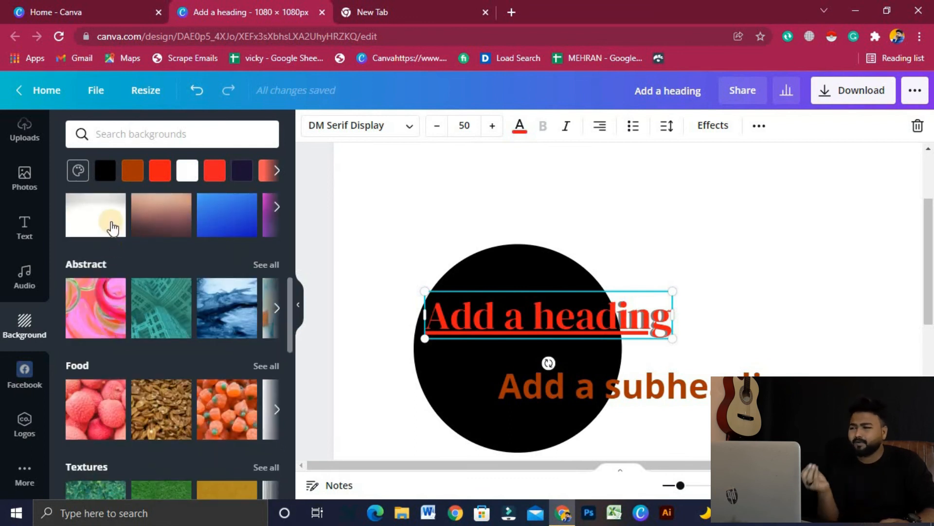
pyautogui.click(160, 222)
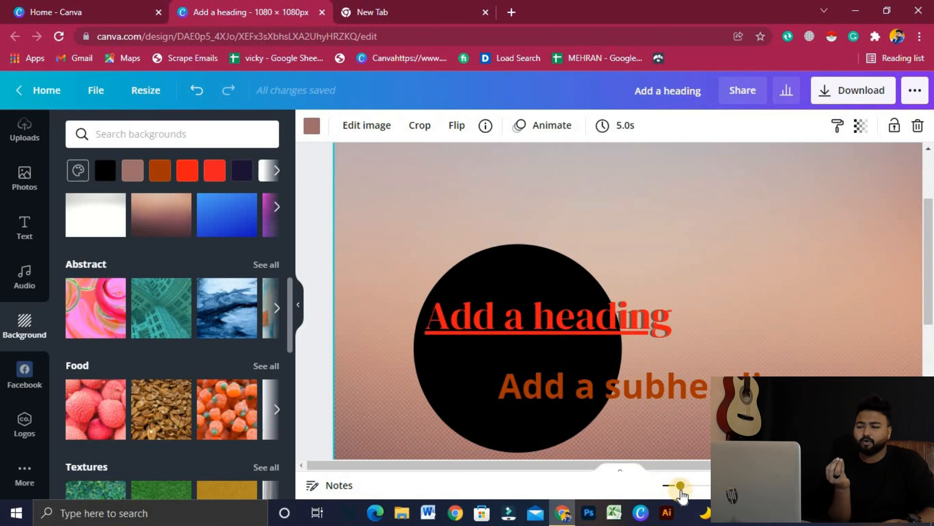
pyautogui.moveTo(670, 486); pyautogui.dragTo(667, 485)
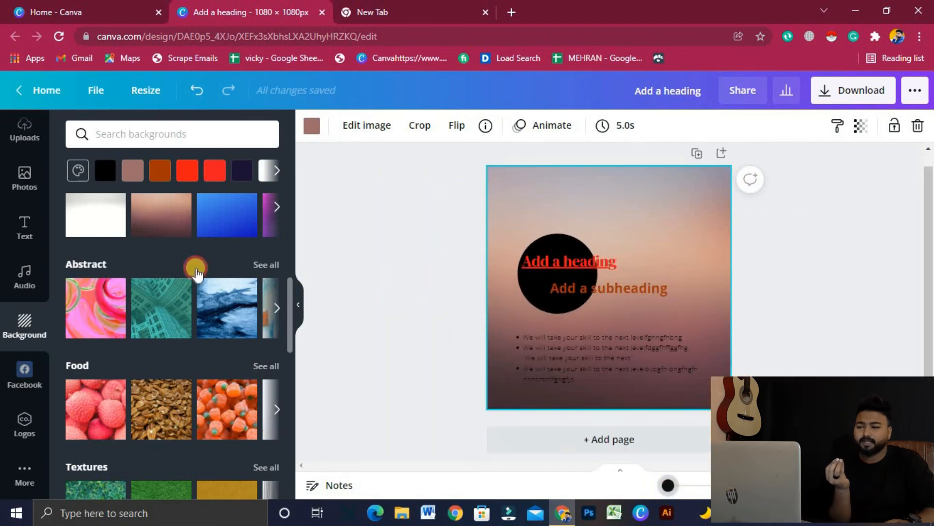
pyautogui.click(227, 224)
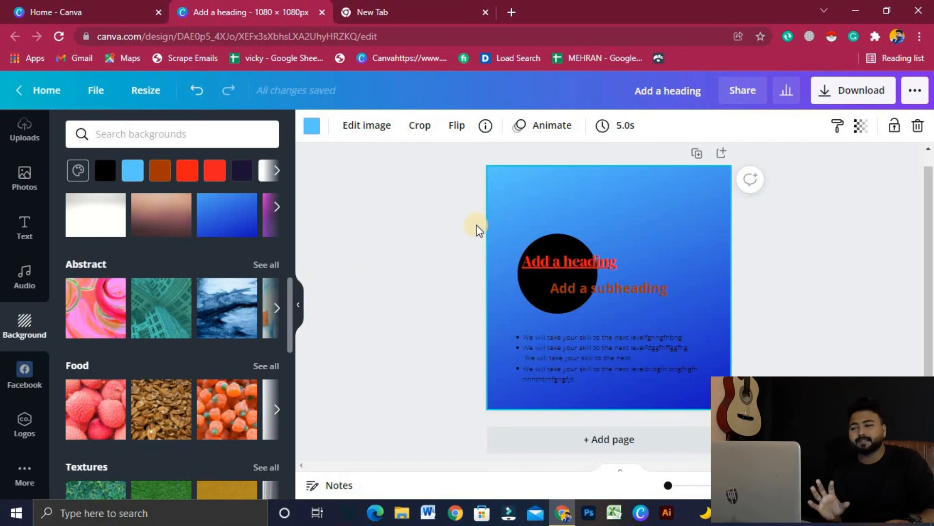
# Step: Set the page background to the gold glitter image from the Textures category
pyautogui.scroll(4, 252, 281)
pyautogui.scroll(-8, 252, 281)
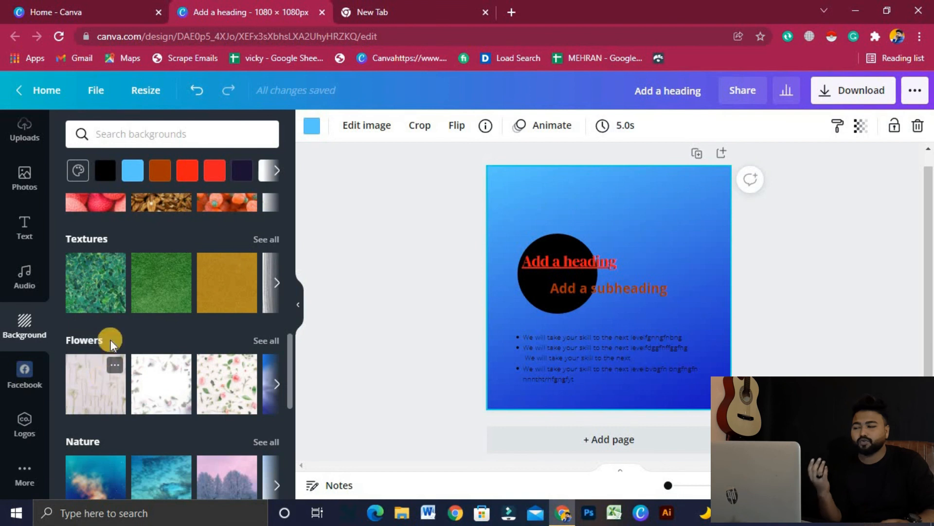
pyautogui.click(208, 287)
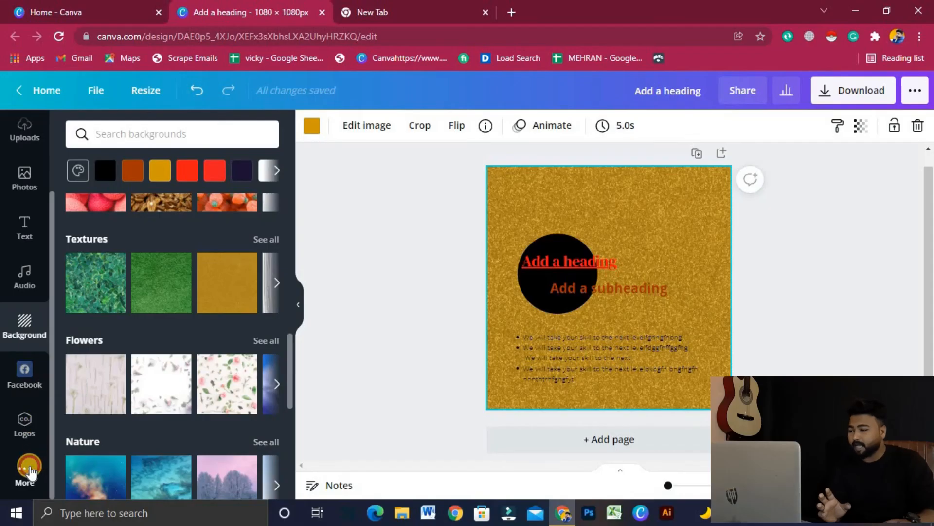
# Step: Browse the additional Canva apps, including the content sources and the media import integrations
pyautogui.click(25, 470)
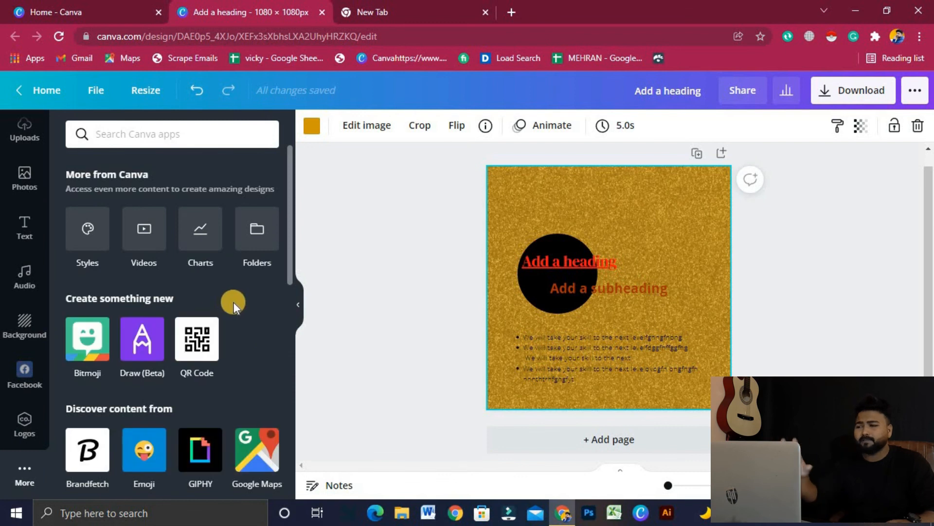
pyautogui.scroll(-5, 234, 301)
pyautogui.scroll(-6, 186, 320)
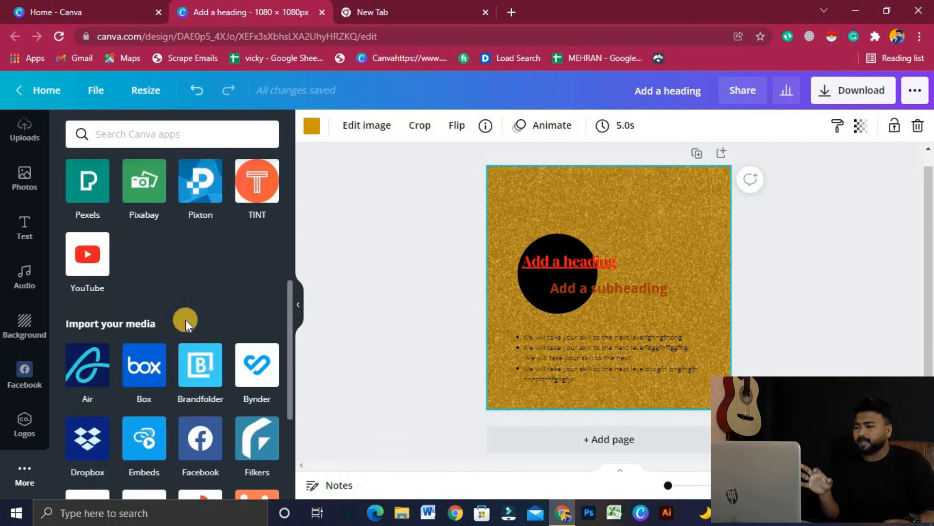
pyautogui.scroll(2, 116, 287)
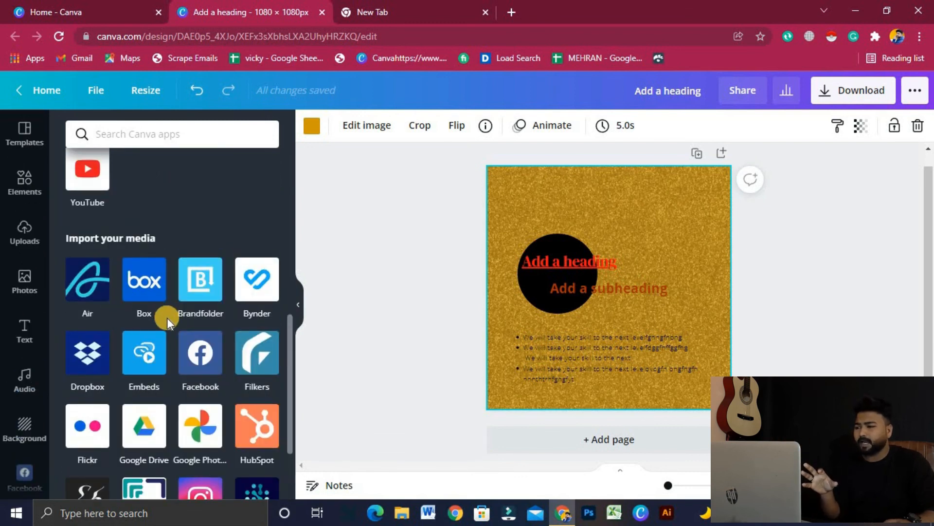
pyautogui.scroll(-2, 177, 344)
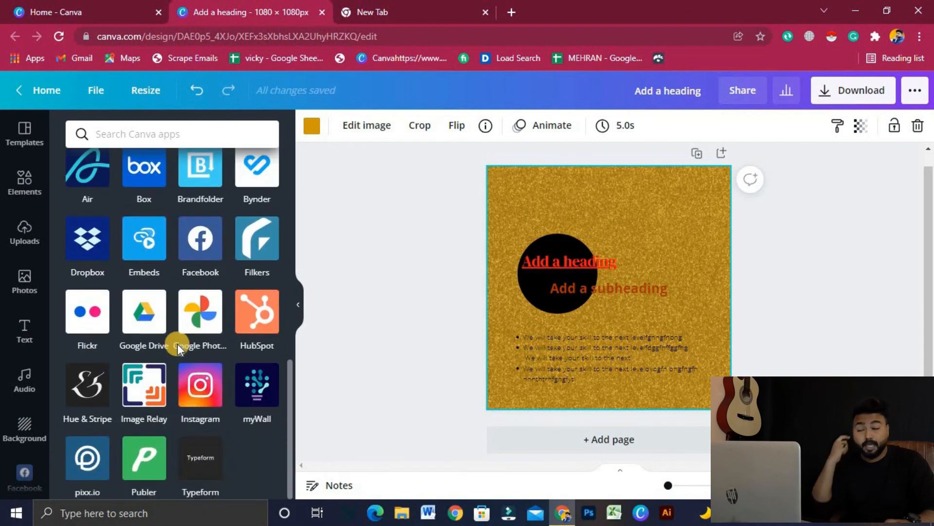
pyautogui.scroll(2, 177, 344)
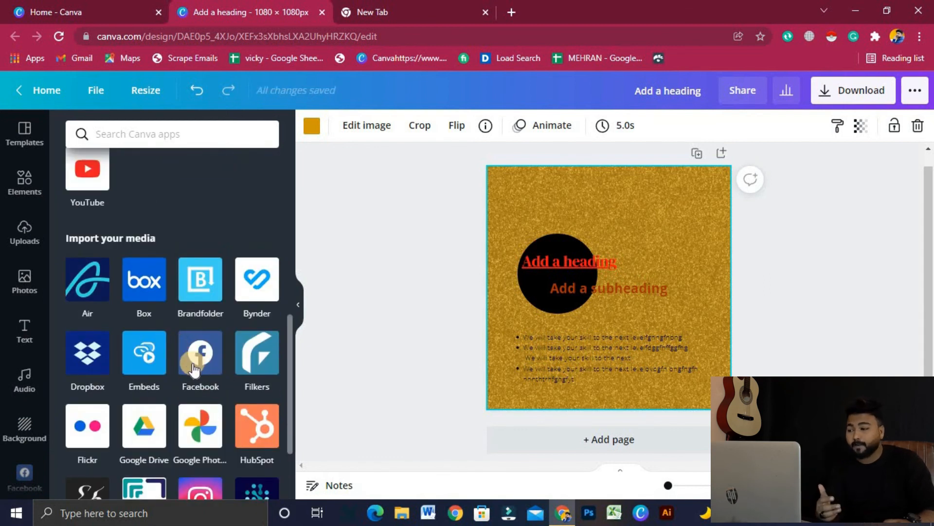
pyautogui.scroll(-2, 215, 370)
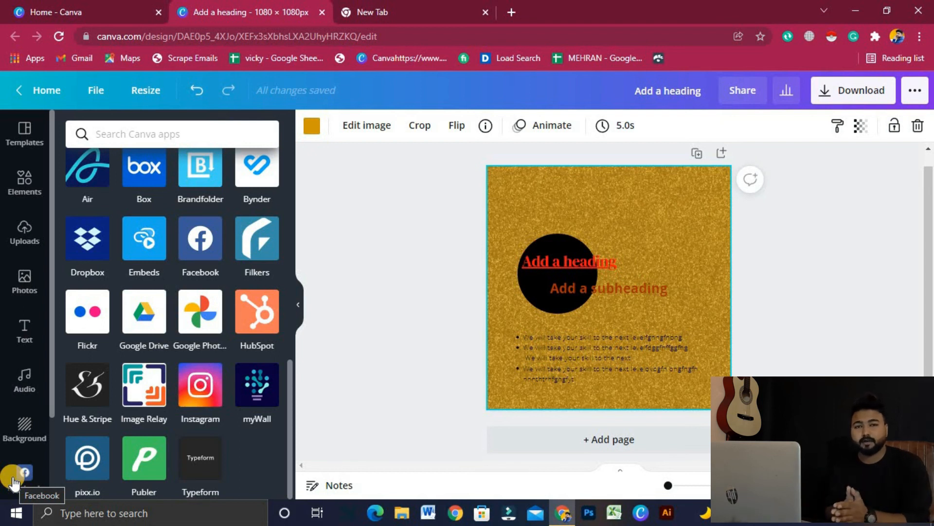
# Step: Open the Facebook integration and start connecting an account
pyautogui.click(211, 252)
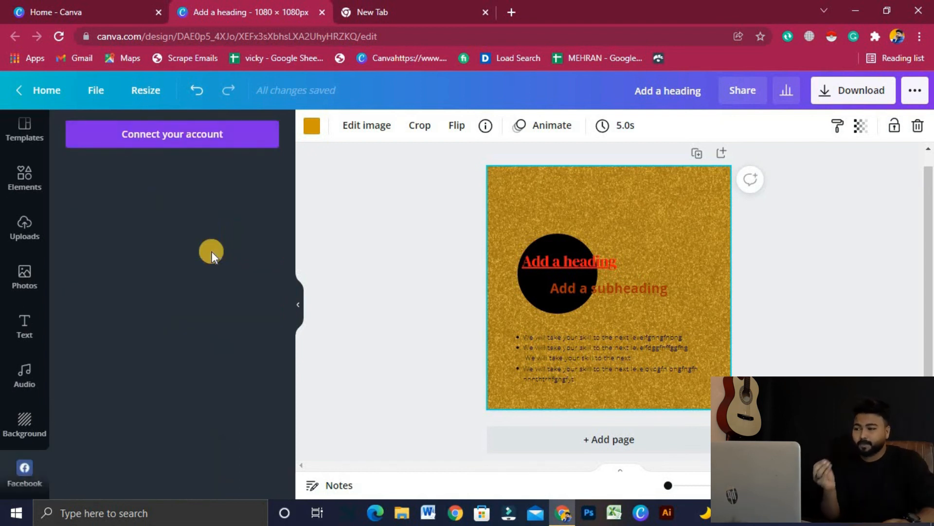
pyautogui.click(212, 147)
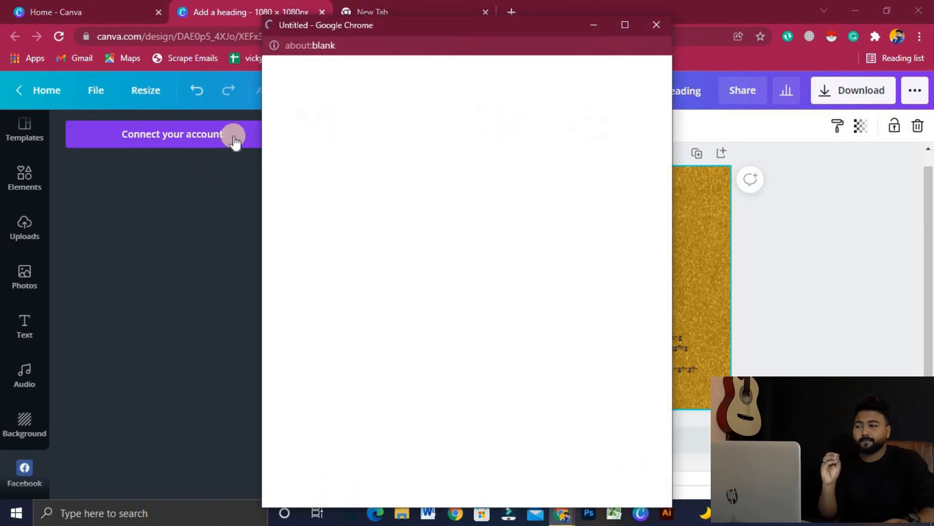